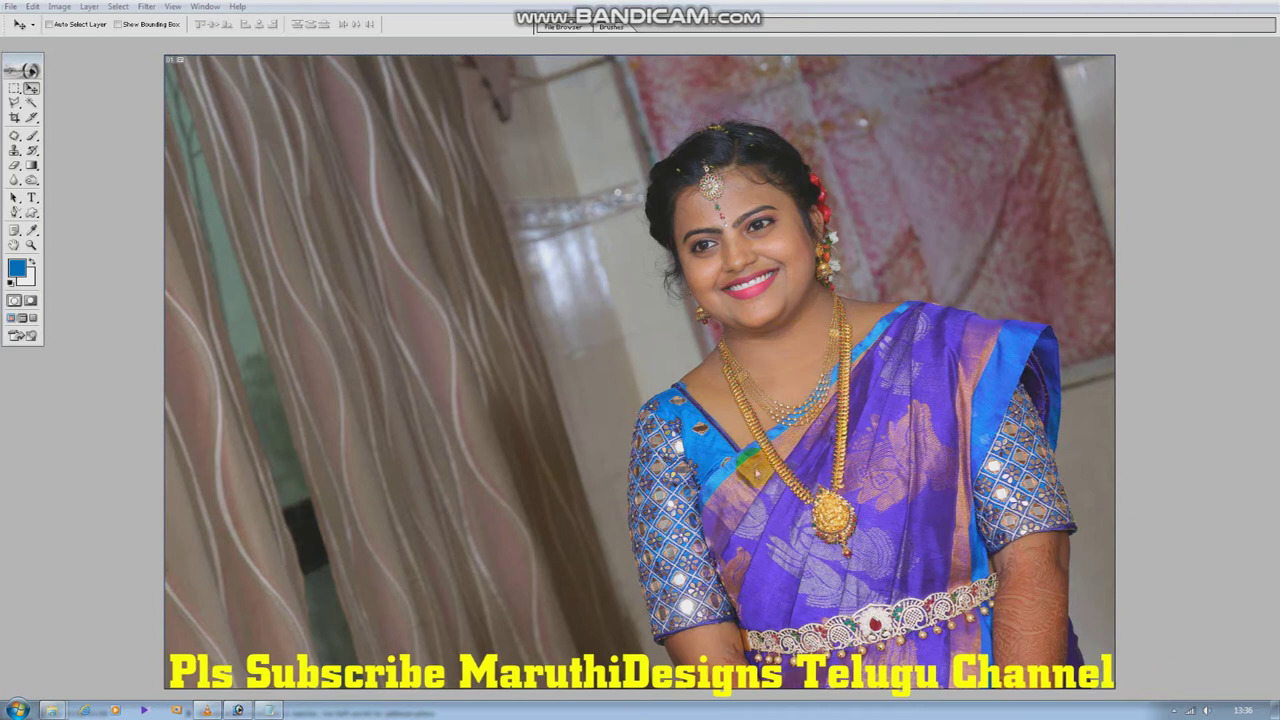
# Bring the Notepad tutorial notes back in front of the Photoshop saree portrait
pyautogui.click(773, 290)
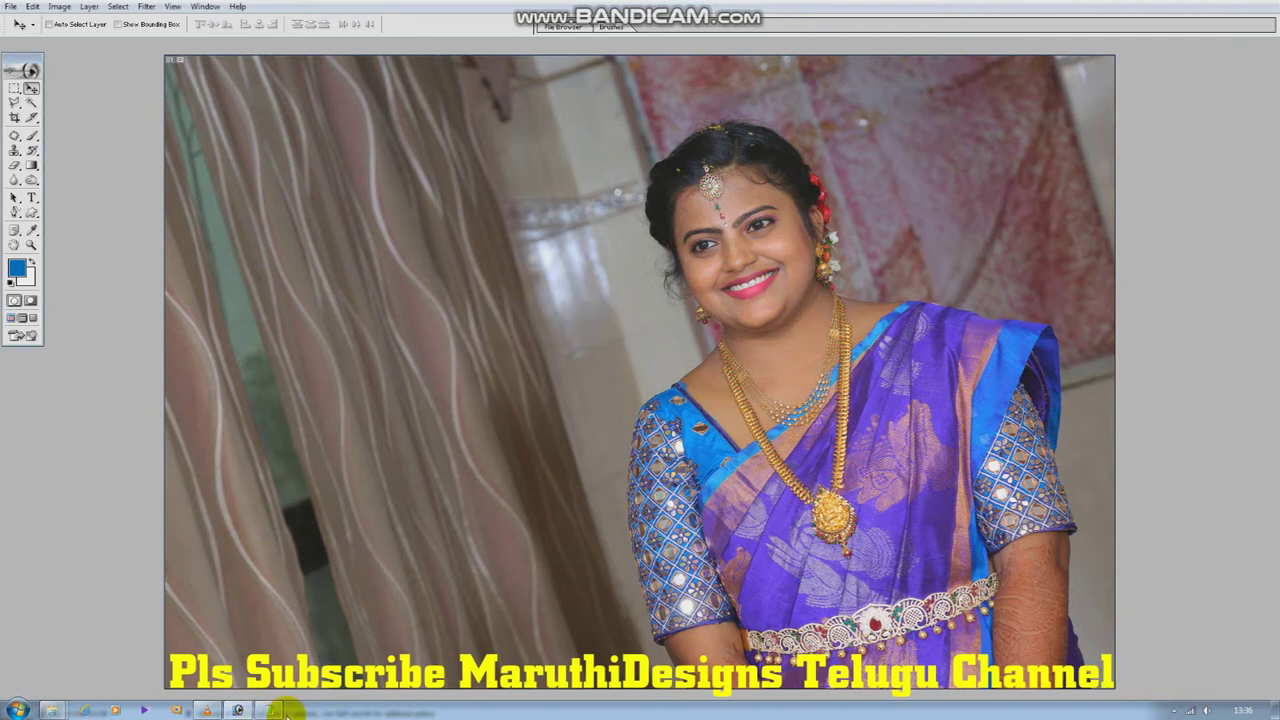
pyautogui.click(283, 710)
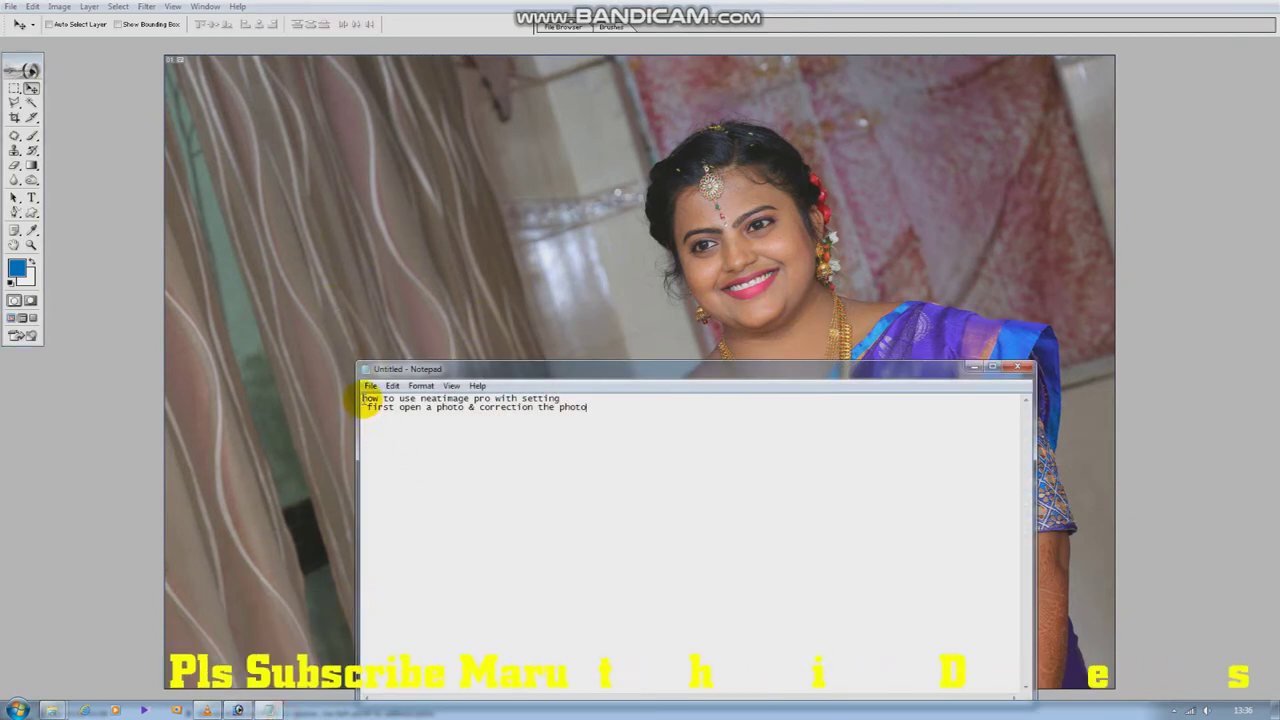
# Review both tutorial note lines by selecting them, and move the notes window up-left
pyautogui.moveTo(562, 398); pyautogui.dragTo(382, 400)
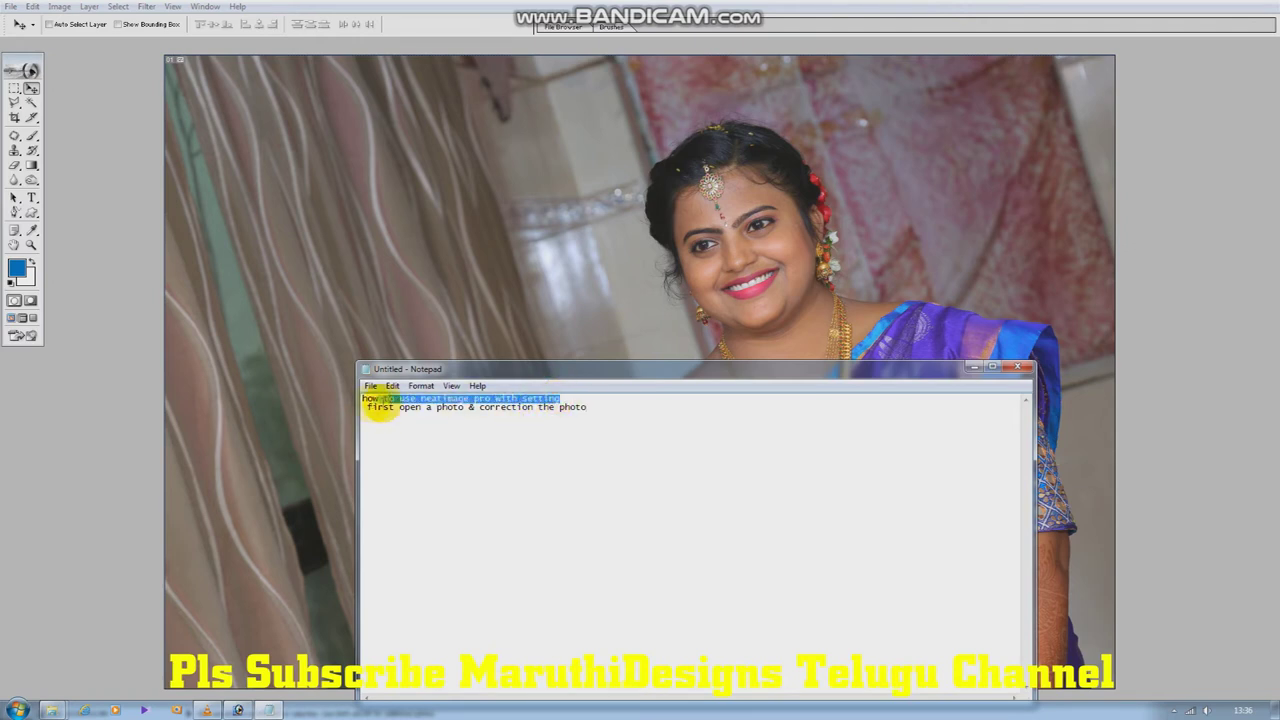
pyautogui.moveTo(534, 367); pyautogui.dragTo(482, 313)
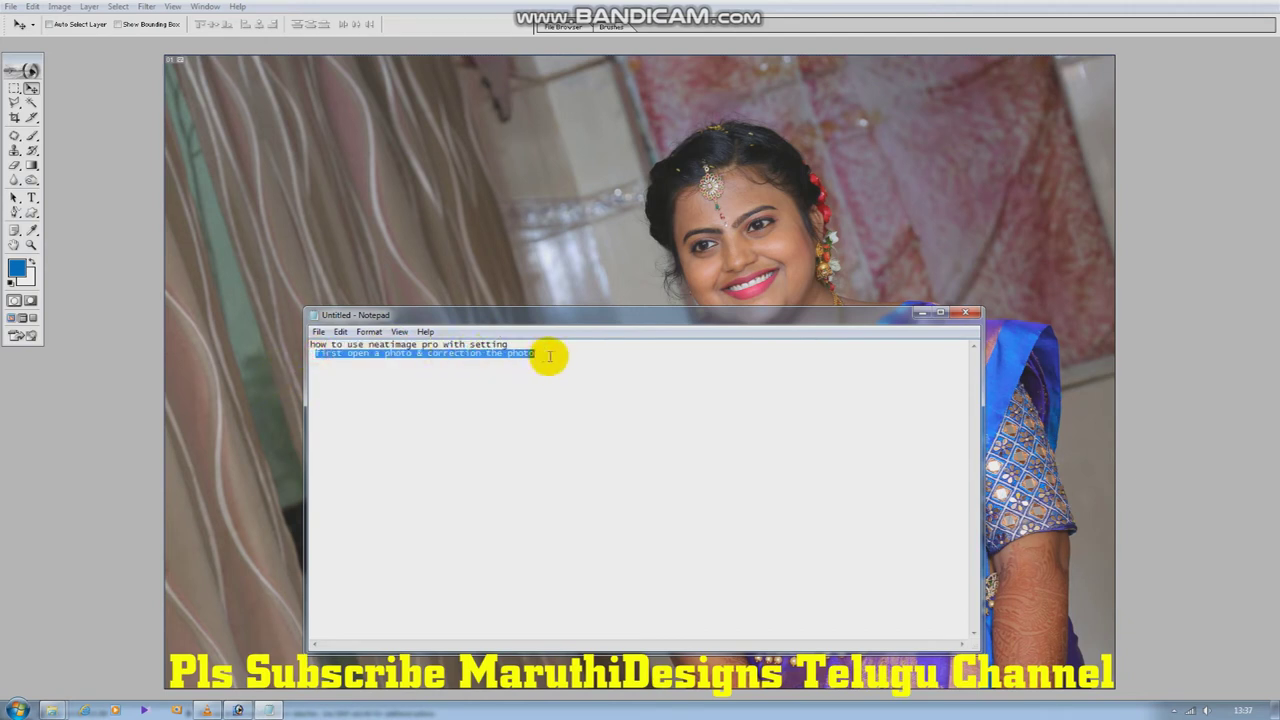
pyautogui.click(492, 385)
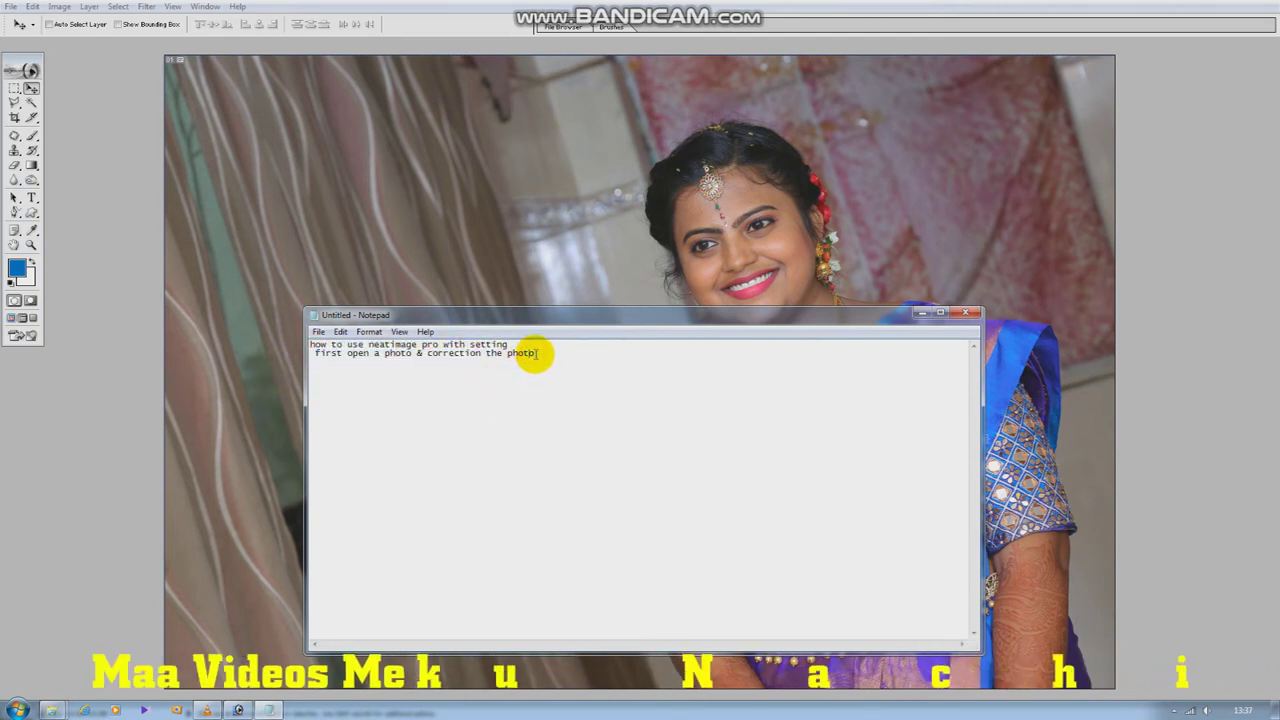
pyautogui.moveTo(533, 354); pyautogui.dragTo(300, 369)
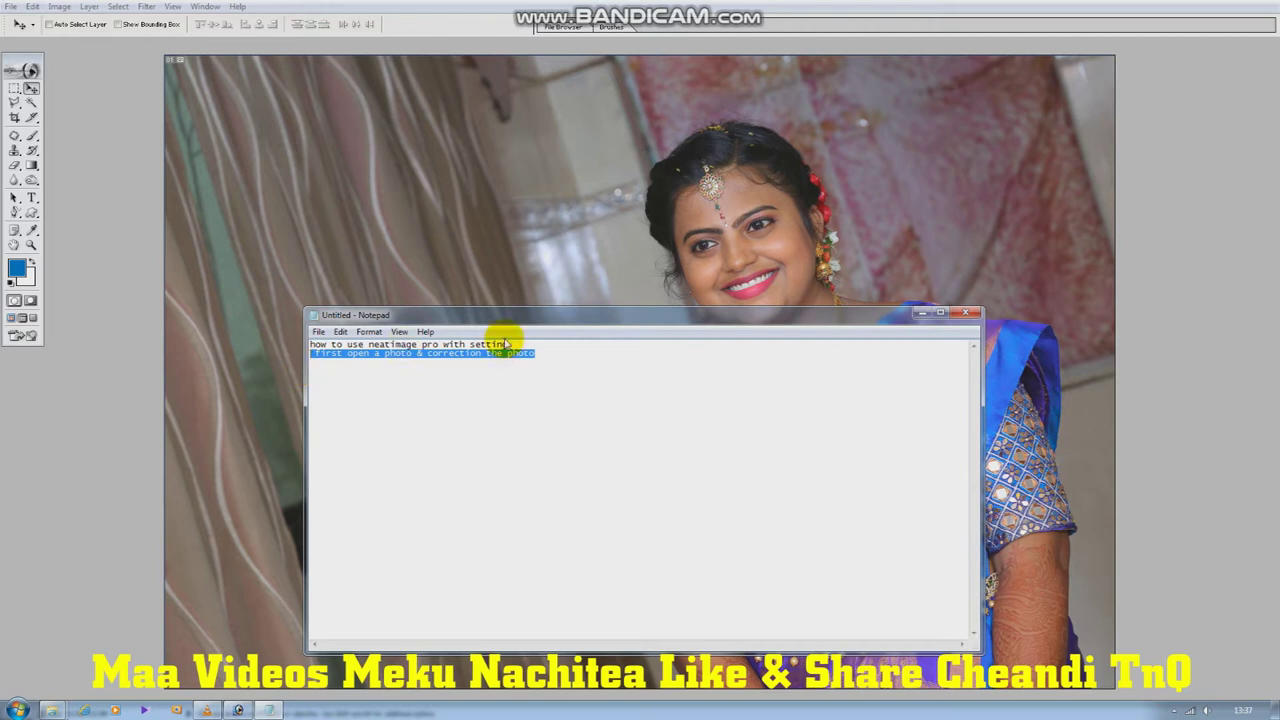
pyautogui.click(537, 353)
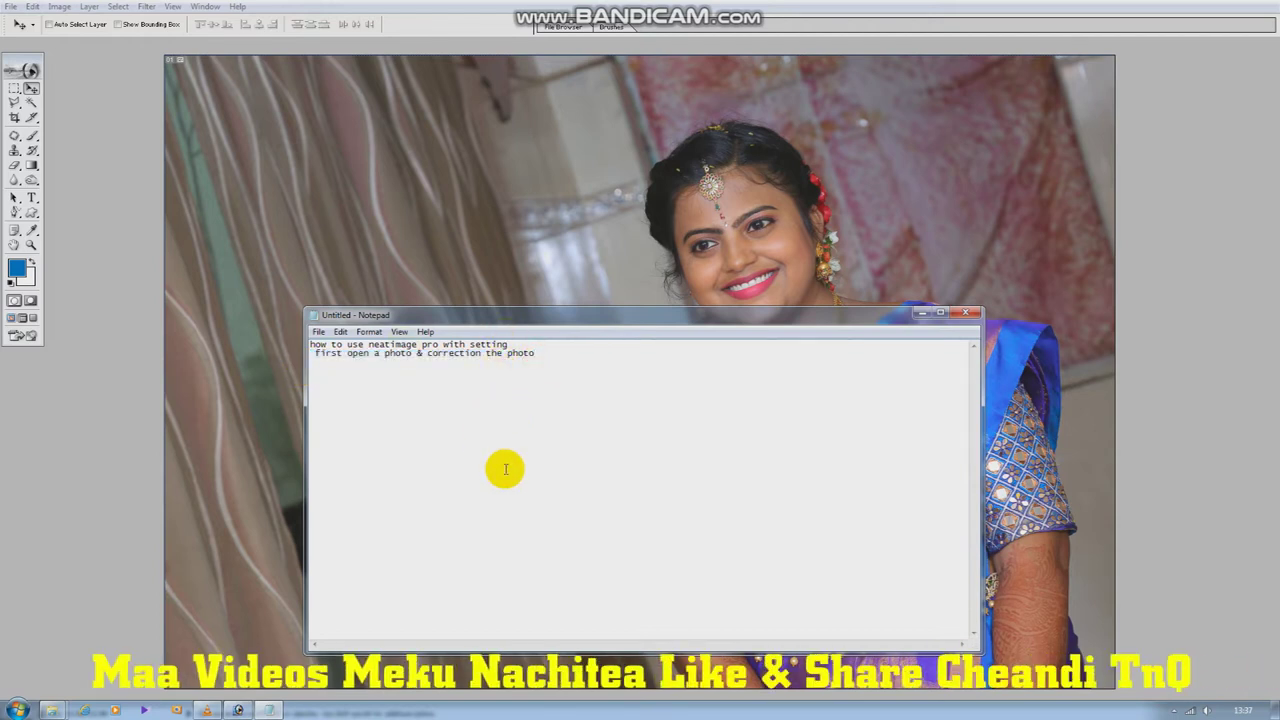
pyautogui.moveTo(477, 353); pyautogui.dragTo(634, 366)
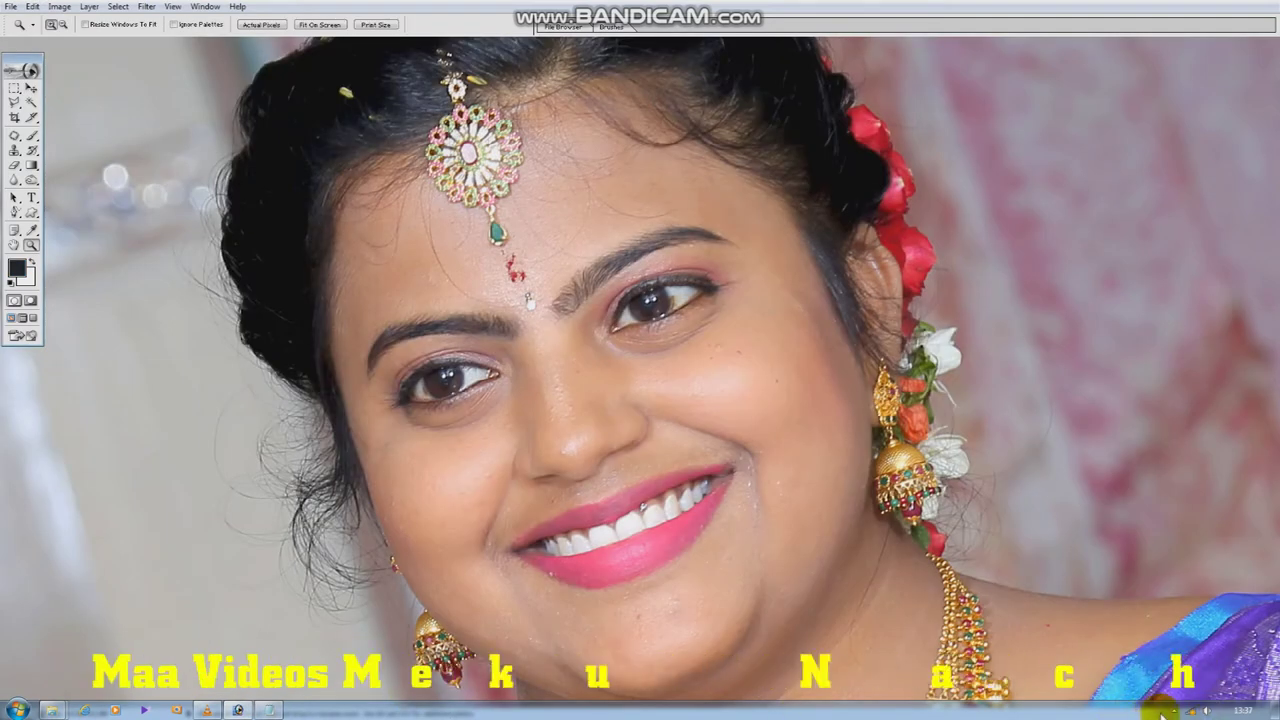
pyautogui.click(1174, 710)
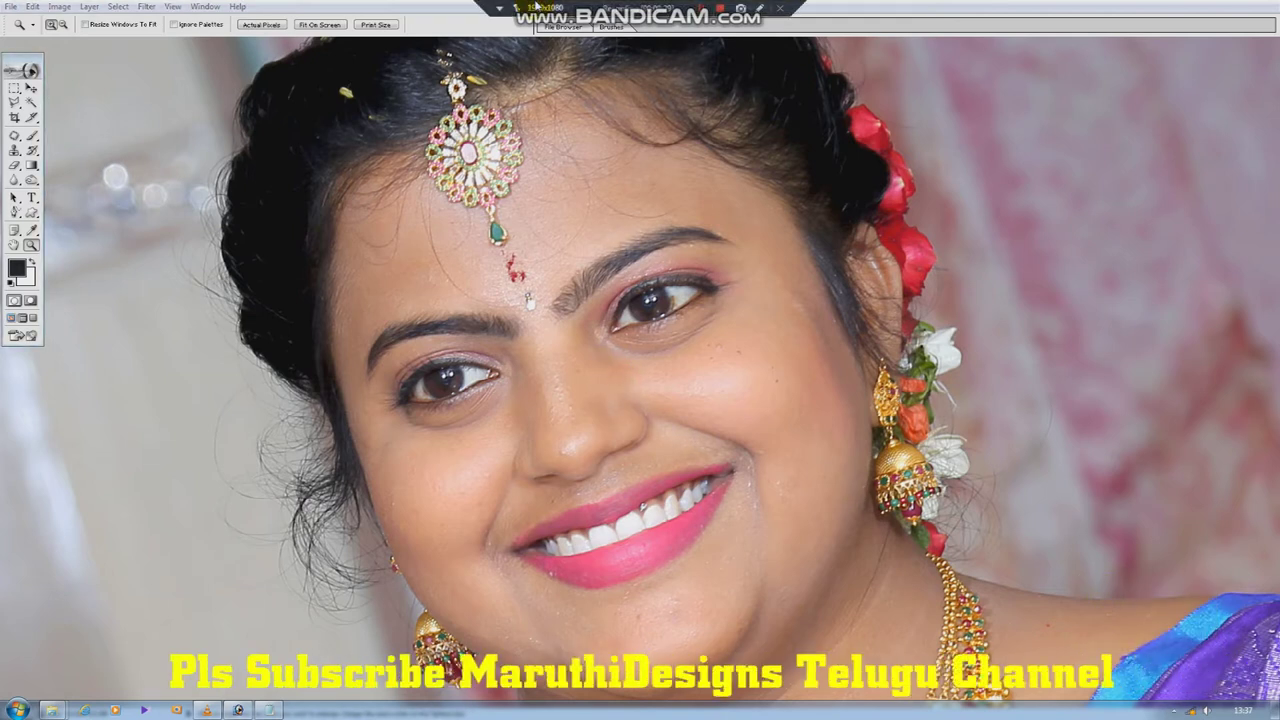
# Select the Move tool and show the History panel for the portrait
pyautogui.press('v')
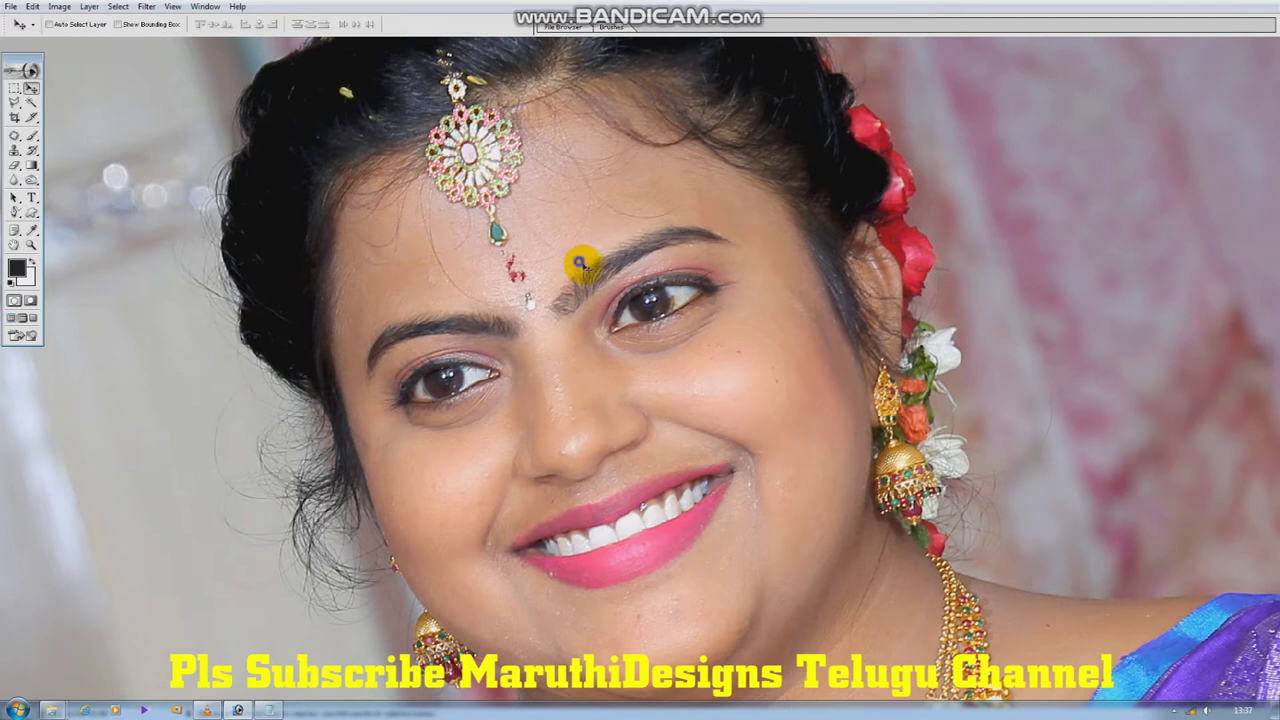
pyautogui.press('F7')
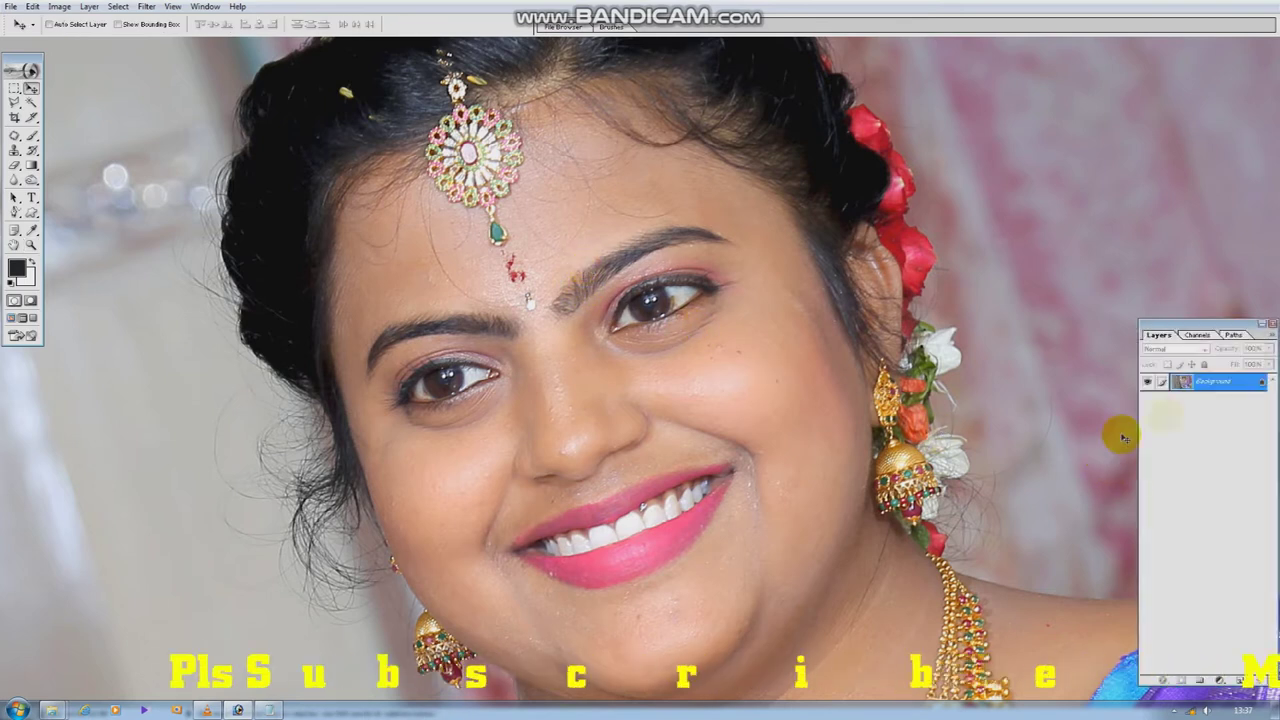
pyautogui.press('F7')
pyautogui.press('F6')
pyautogui.press('F6')
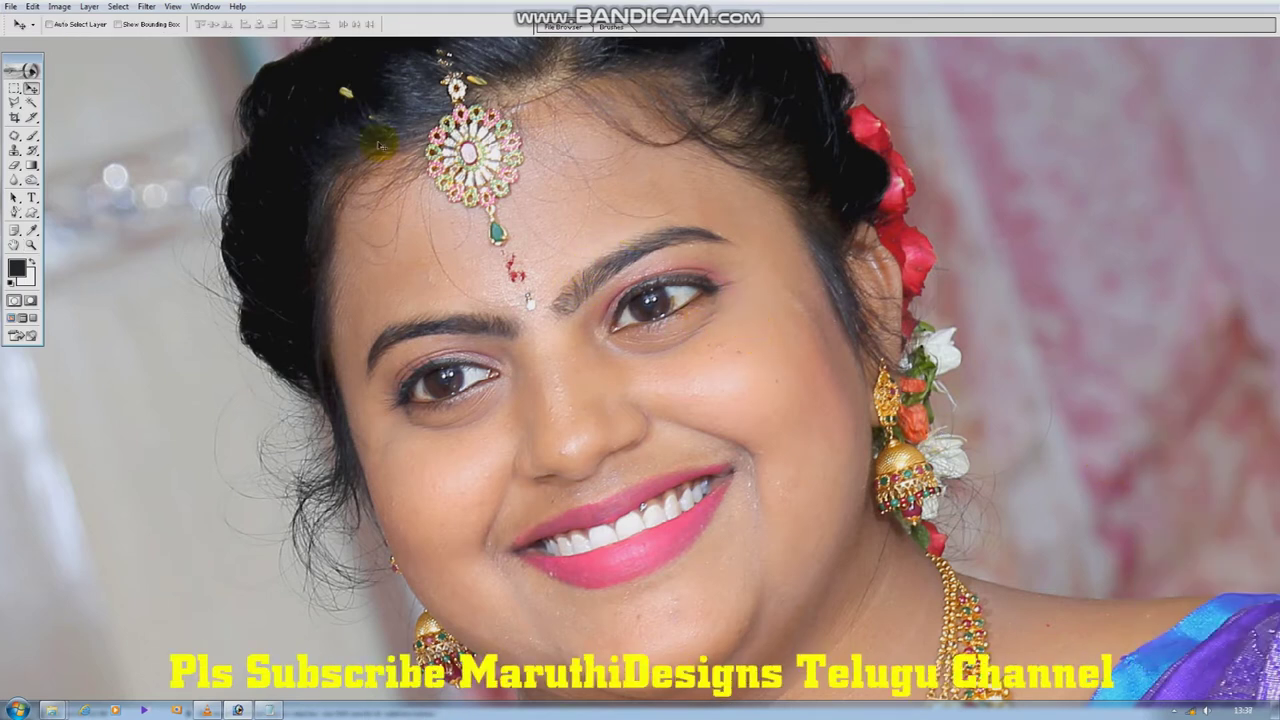
pyautogui.click(205, 6)
pyautogui.click(242, 191)
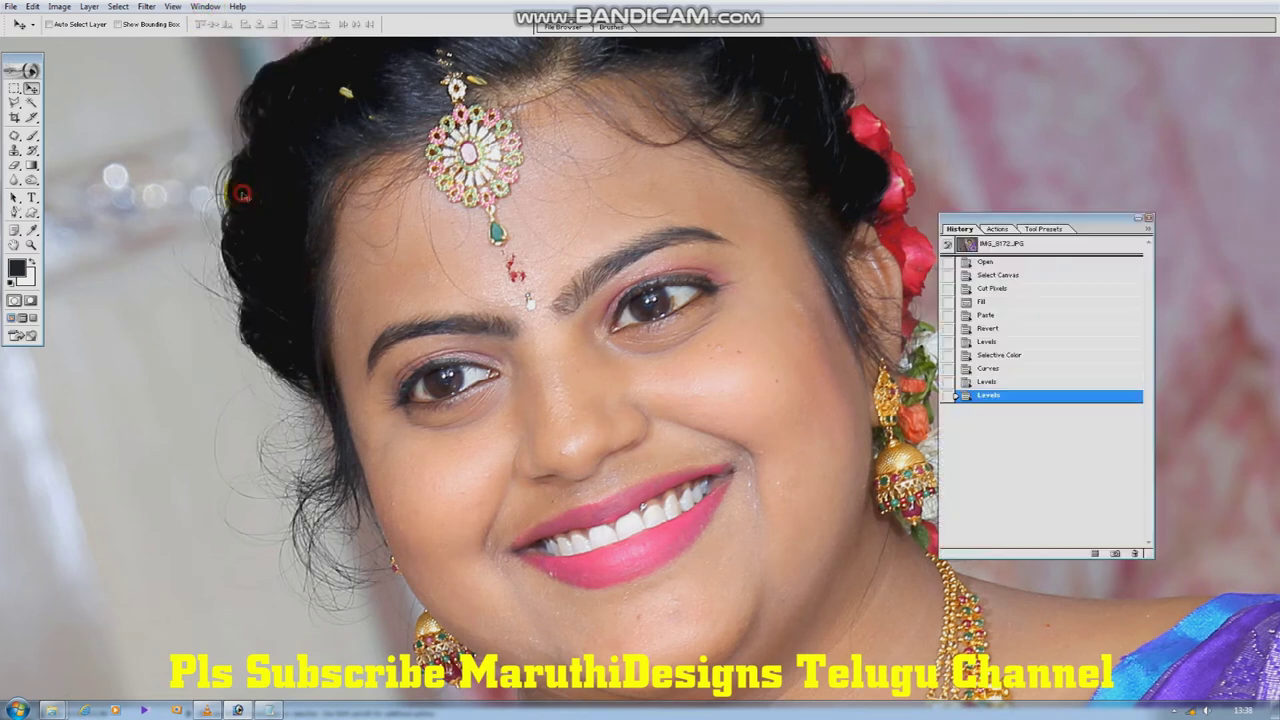
# Finish the notes line so it ends with 'like this'
pyautogui.hotkey('alt', 'Tab')
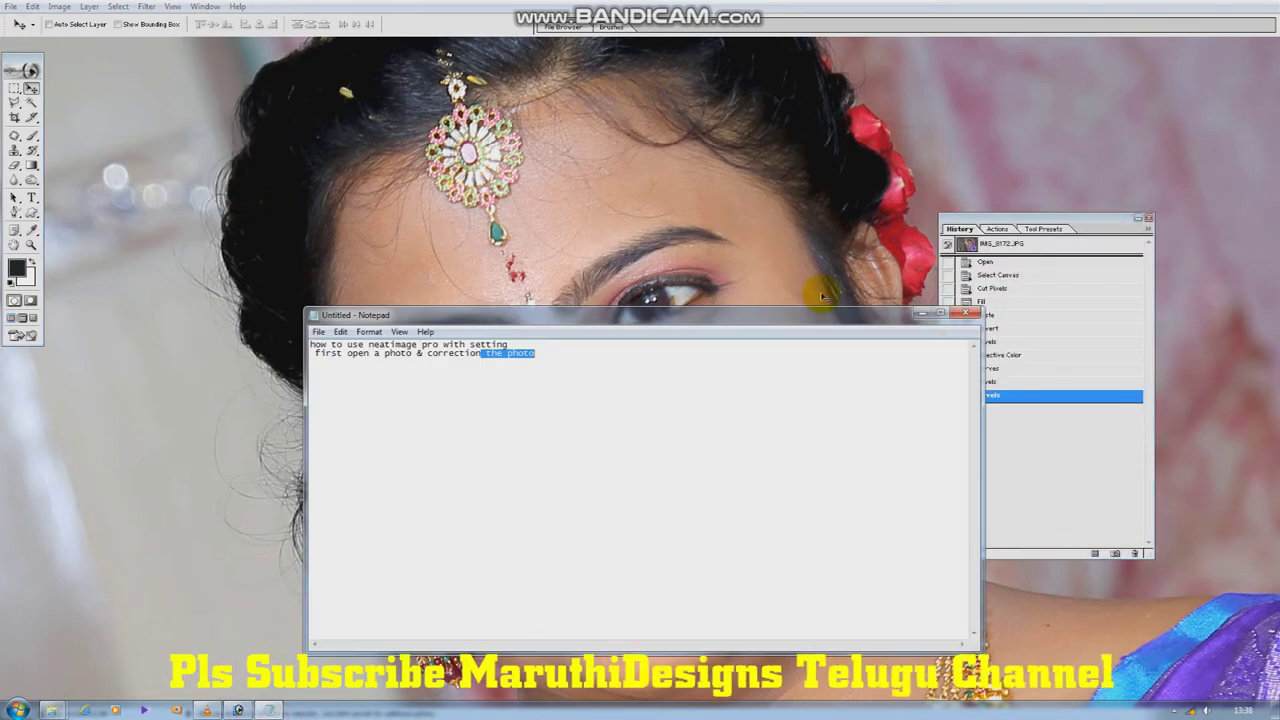
pyautogui.moveTo(831, 318); pyautogui.dragTo(685, 412)
pyautogui.click(403, 448)
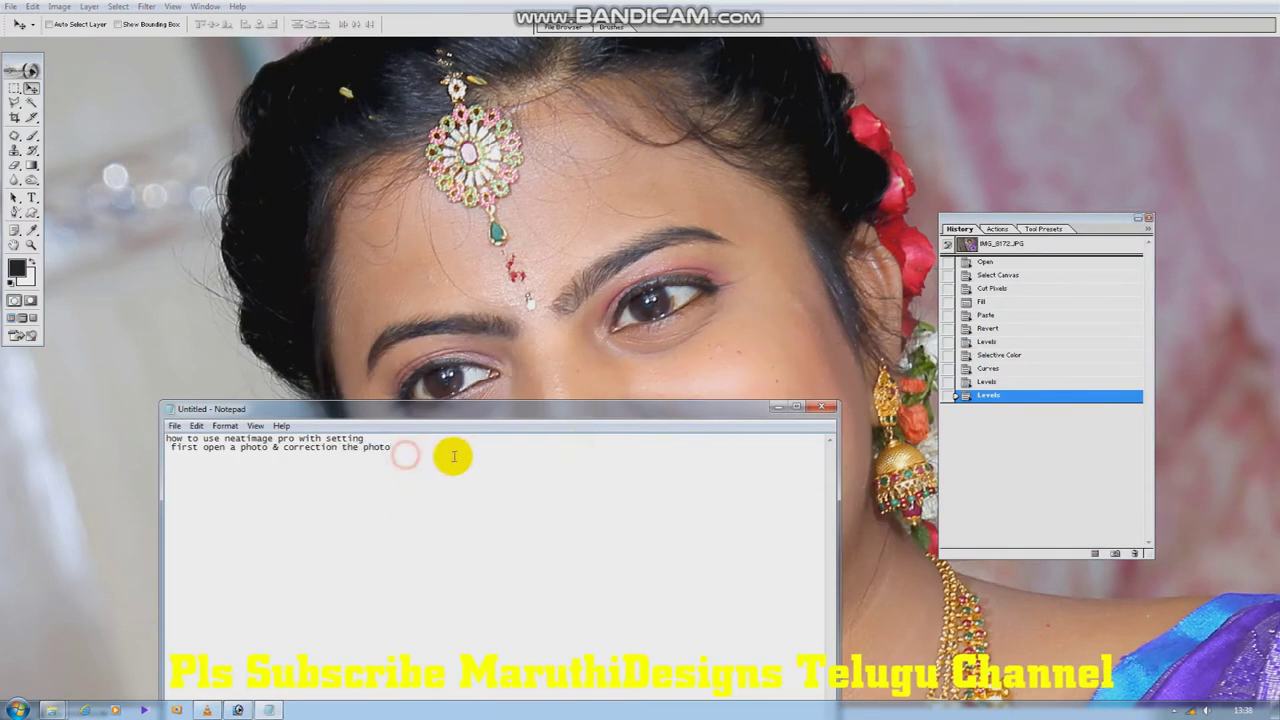
pyautogui.write(' like ')
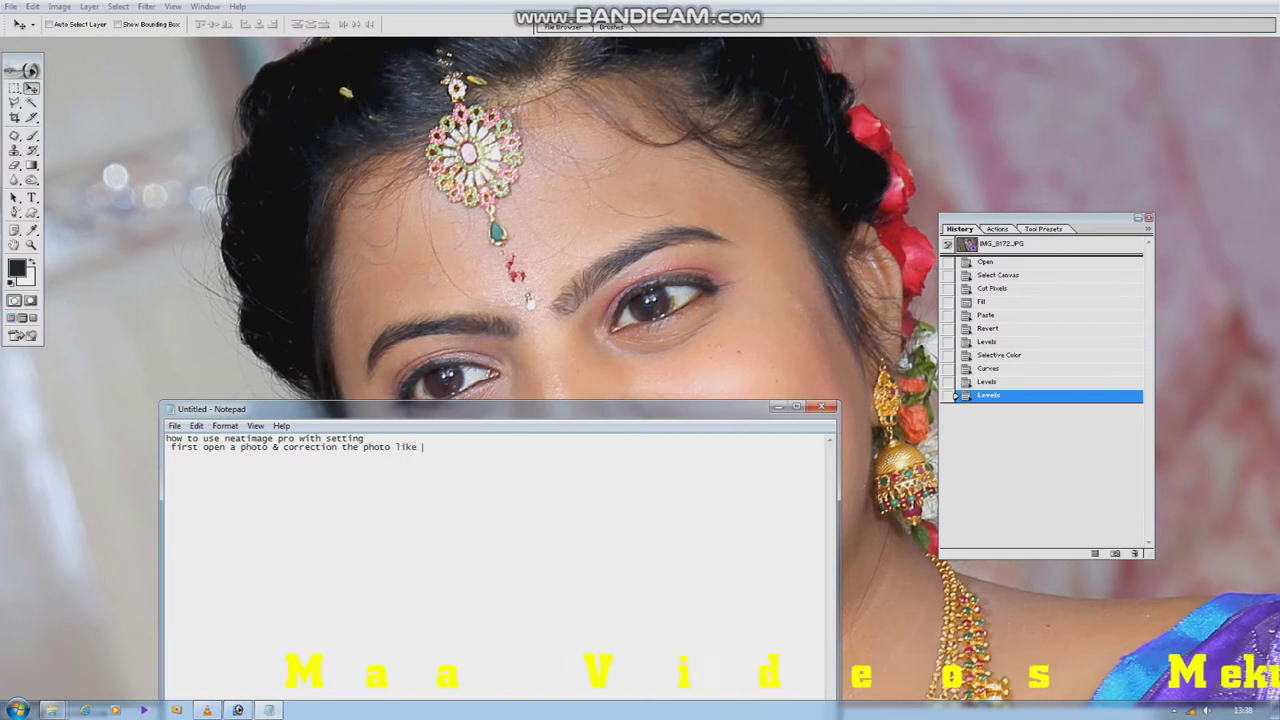
pyautogui.write('this')
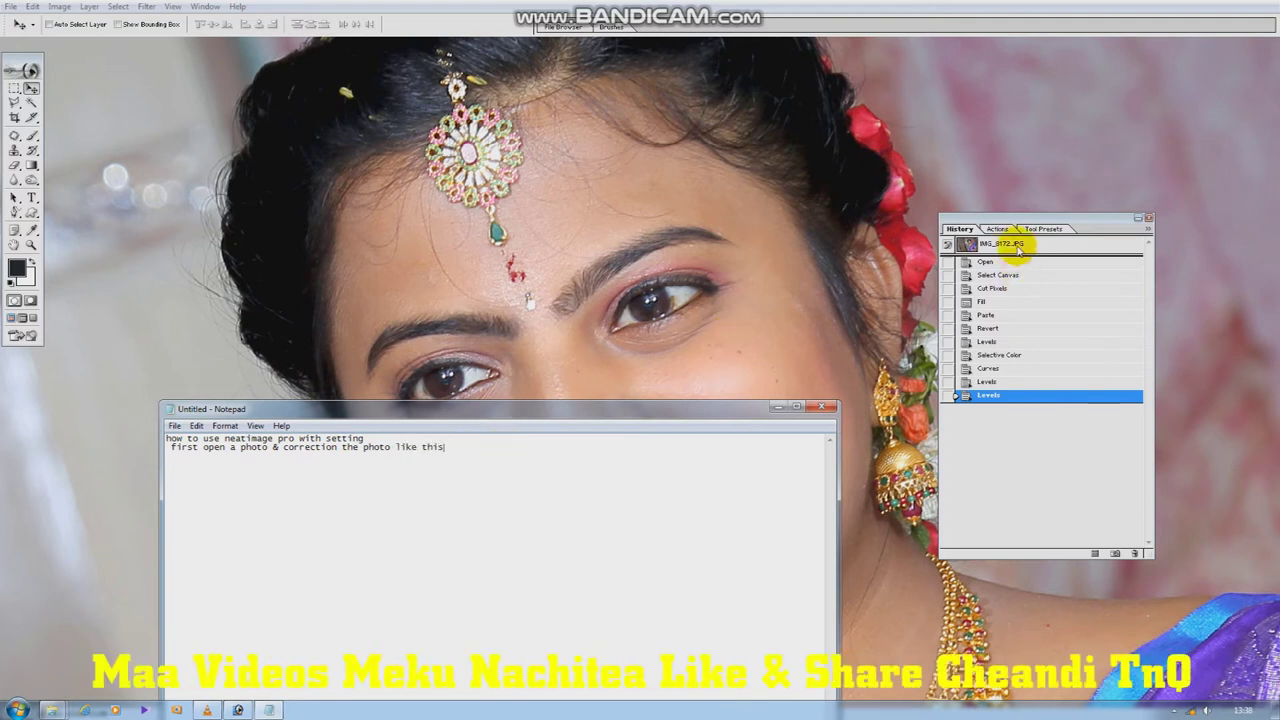
# Compare the original snapshot with the final Levels state, keeping the corrected version
pyautogui.click(1000, 244)
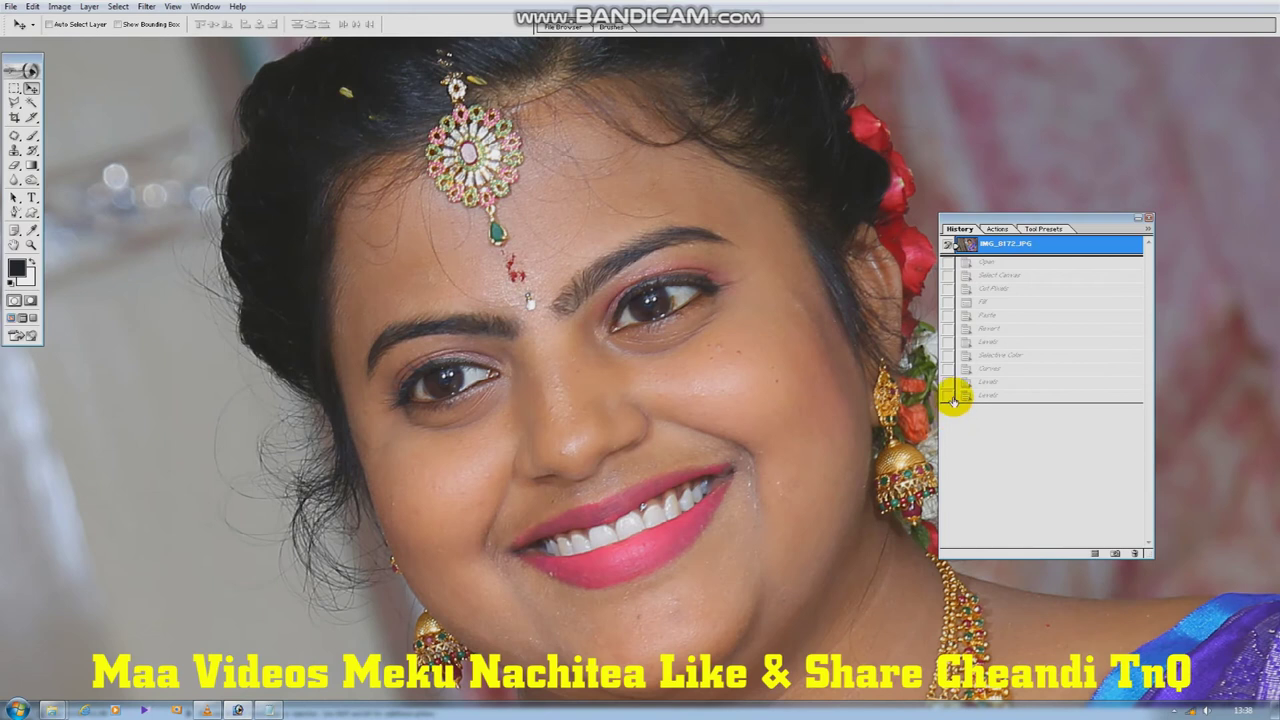
pyautogui.click(953, 395)
pyautogui.click(971, 245)
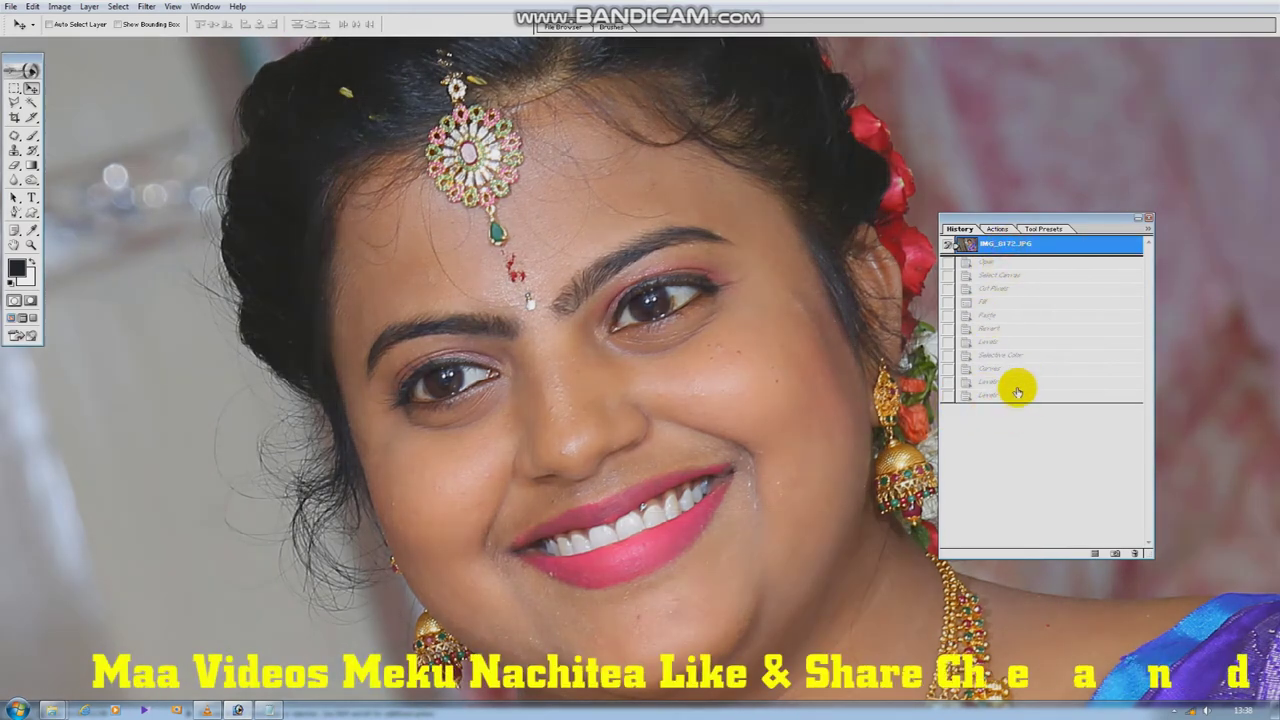
pyautogui.click(1017, 393)
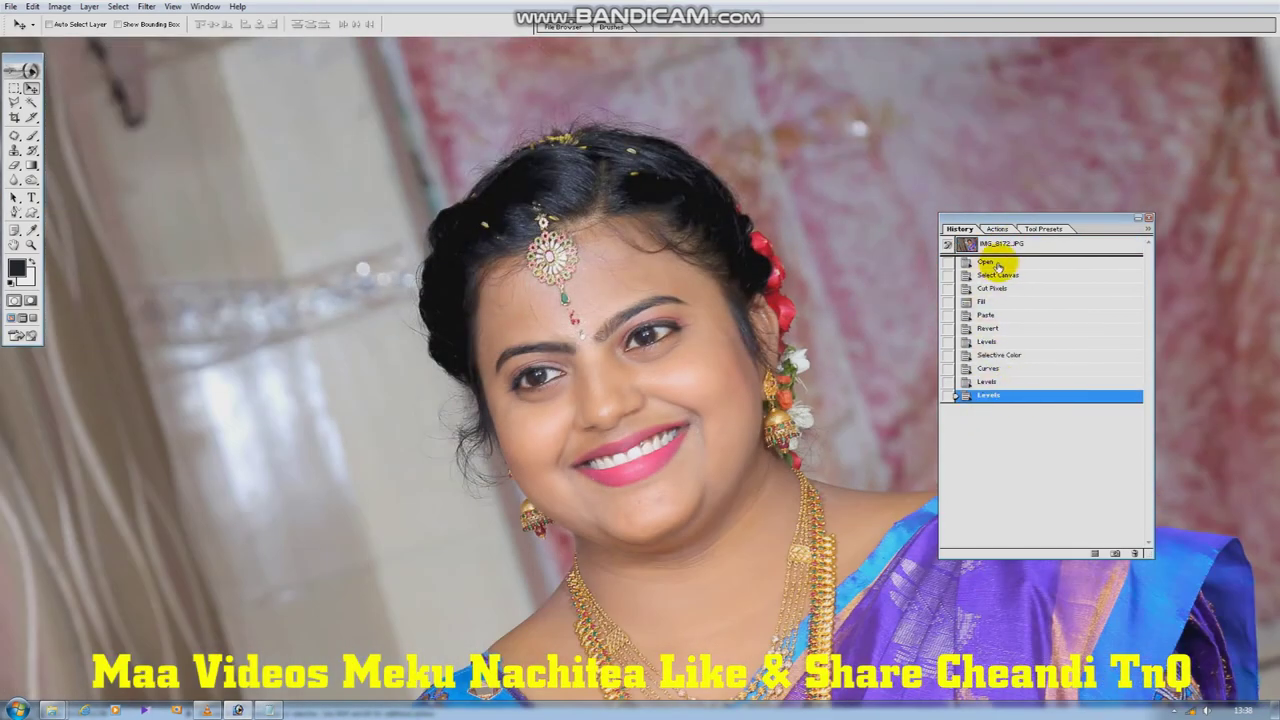
pyautogui.click(1000, 245)
pyautogui.click(988, 396)
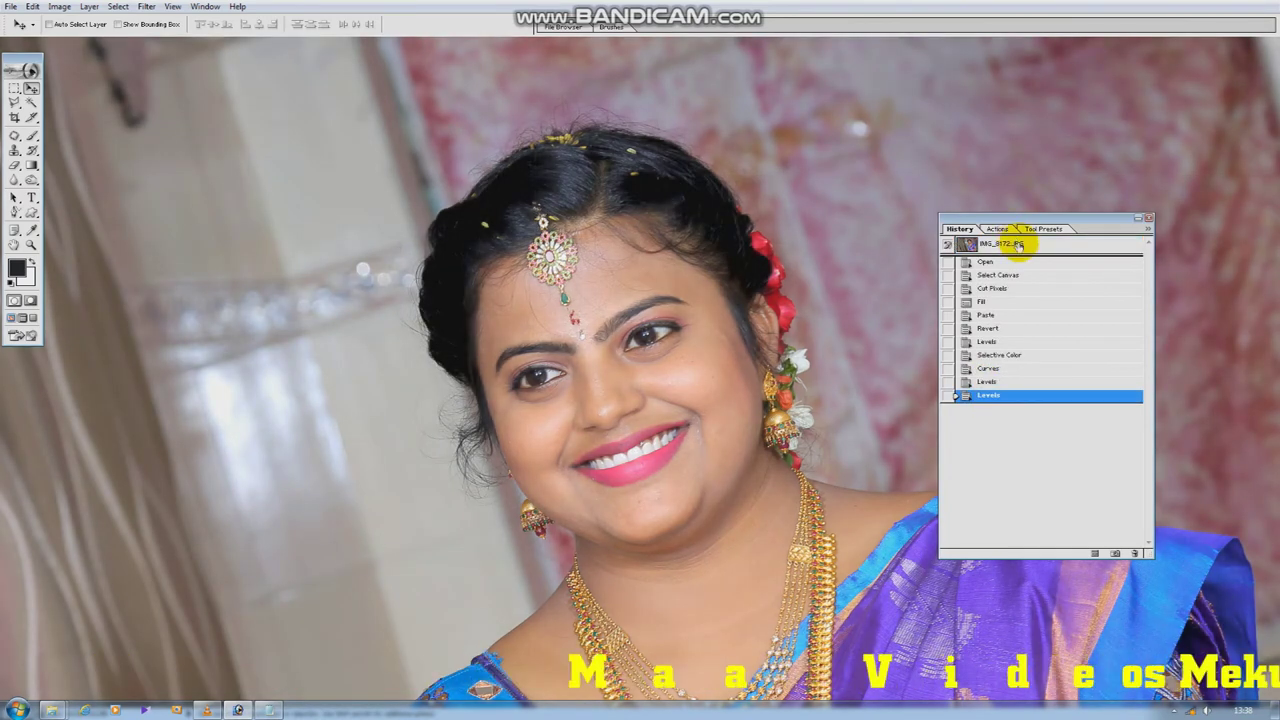
pyautogui.click(1018, 245)
pyautogui.click(991, 395)
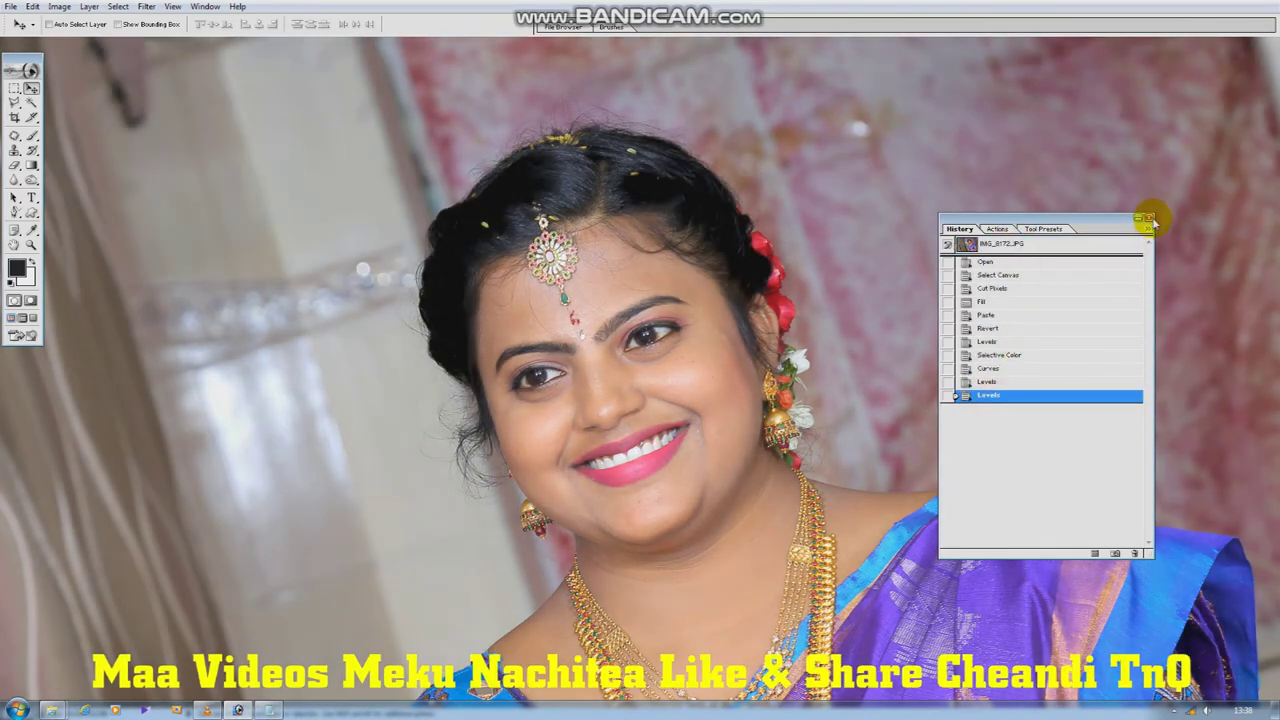
pyautogui.click(1150, 219)
pyautogui.click(266, 709)
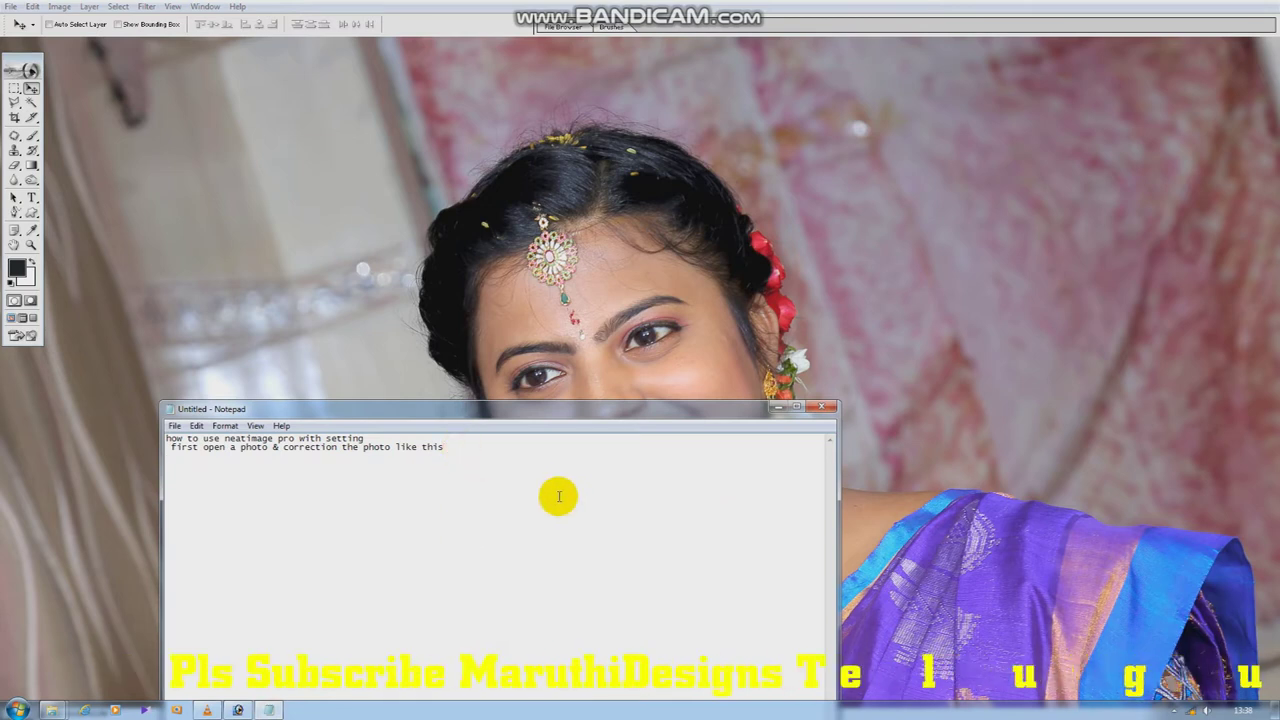
# Add a third note line: 'download the neatimage settings we provide the download'
pyautogui.press('Return')
pyautogui.write('op')
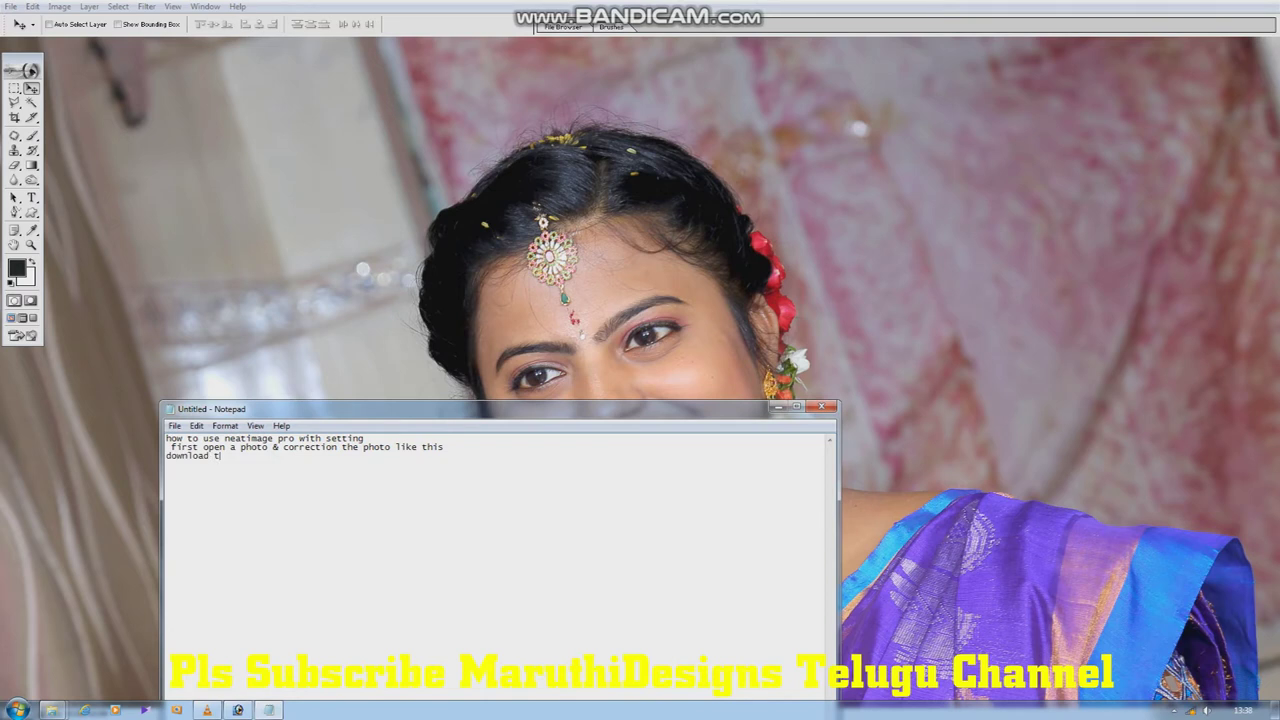
pyautogui.write('he')
pyautogui.write('i')
pyautogui.write('settings i')
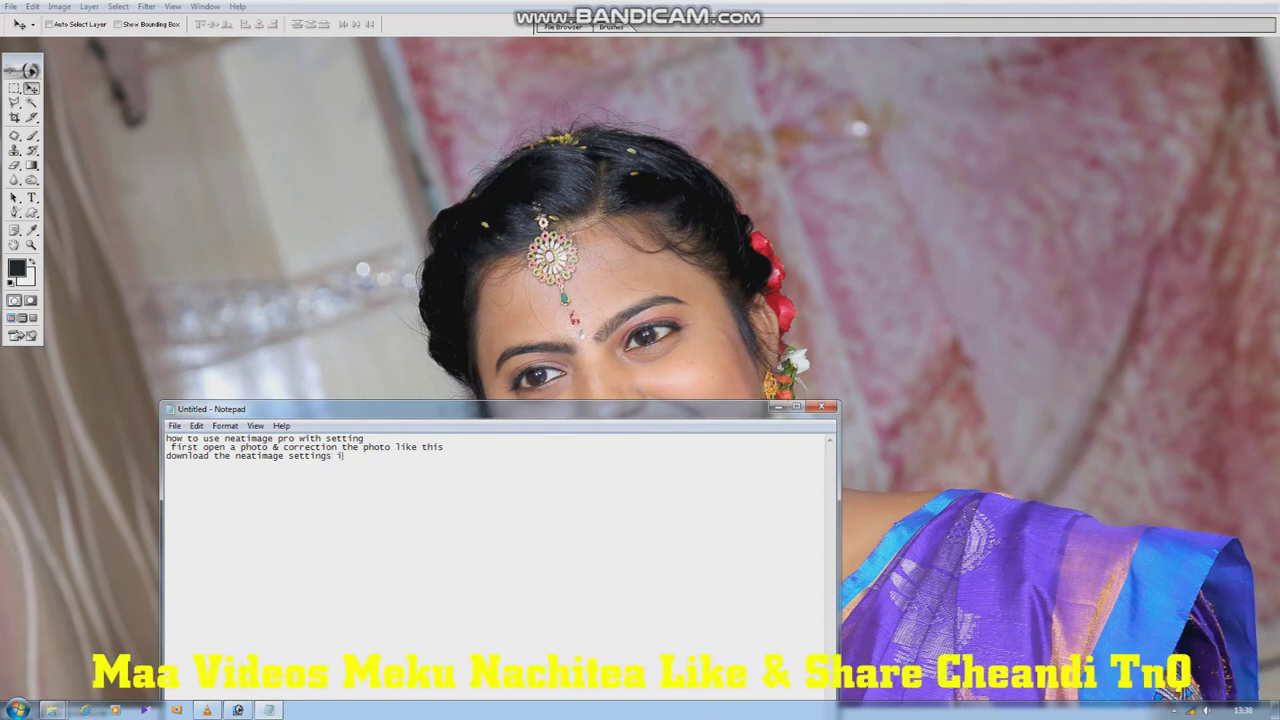
pyautogui.write('e p')
pyautogui.write('set')
pyautogui.press('BackSpace')
pyautogui.press('BackSpace')
pyautogui.press('BackSpace')
pyautogui.press('BackSpace')
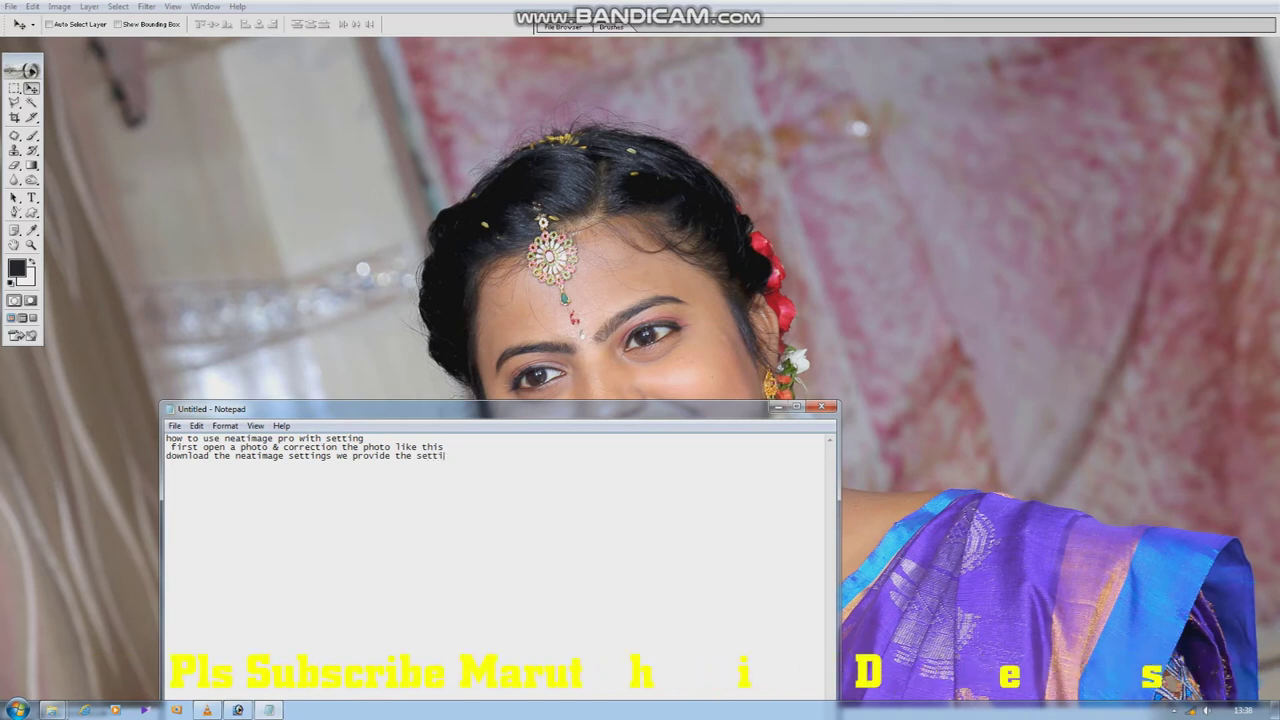
pyautogui.press('BackSpace')
pyautogui.press('BackSpace')
pyautogui.press('BackSpace')
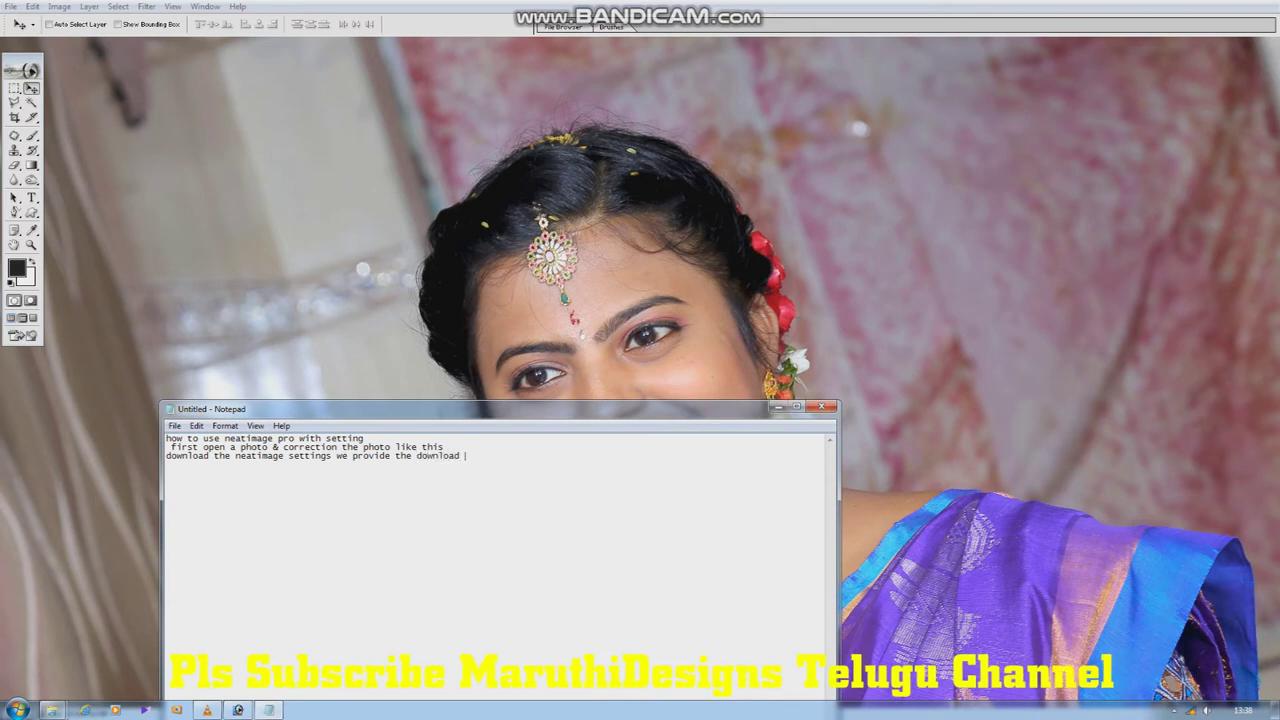
pyautogui.write('l')
pyautogui.write('i')
pyautogui.write('oad')
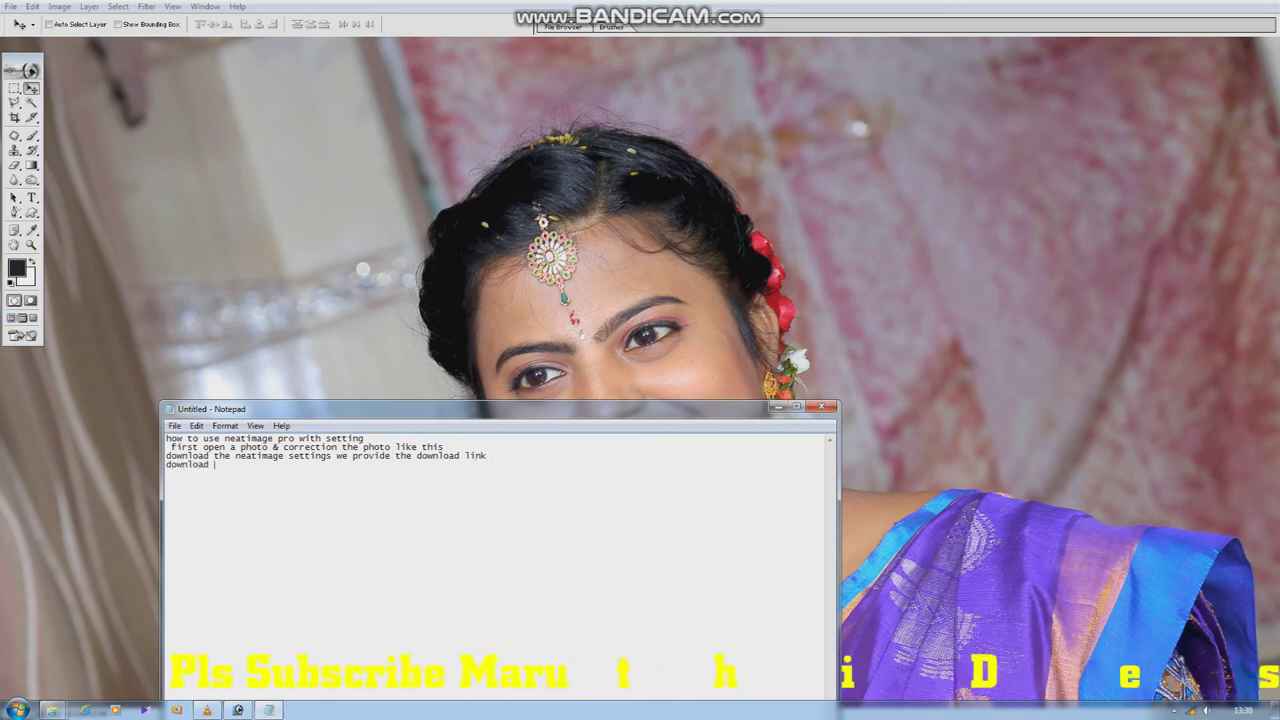
pyautogui.write(' it')
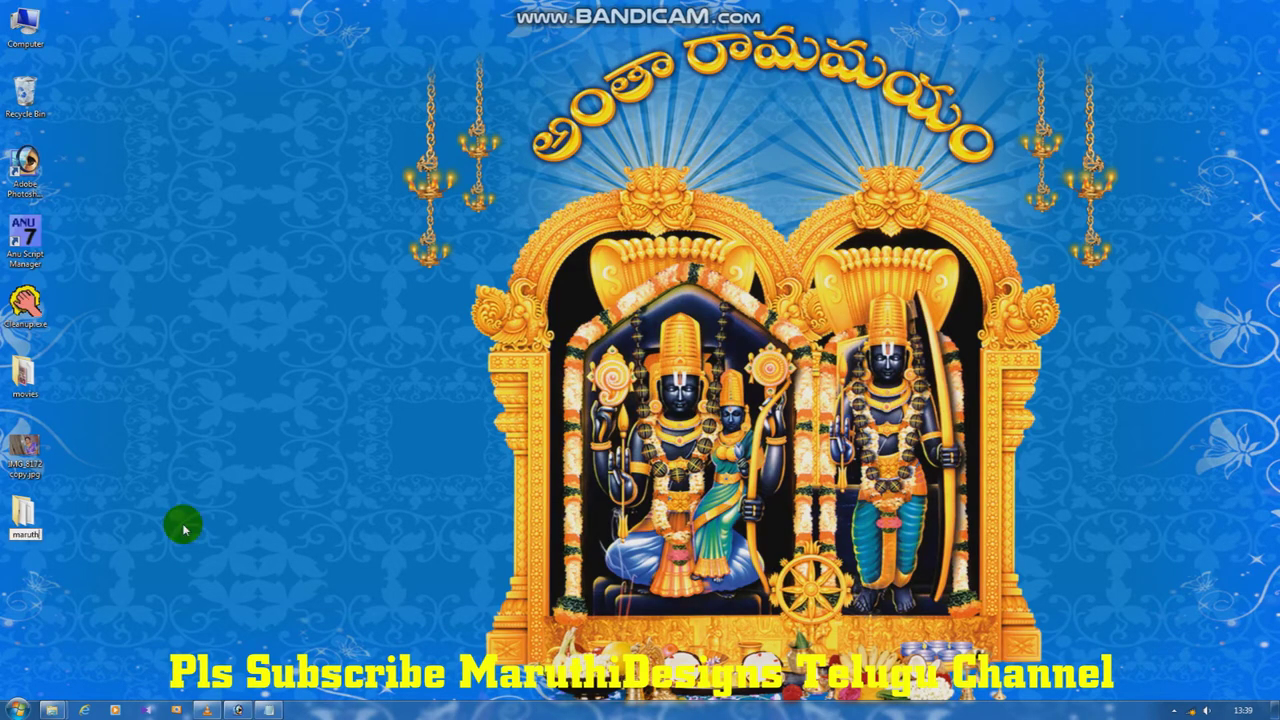
# Open the maruthi folder, delete Set 1.atn and heavy.nfp, then close it
pyautogui.press('Return')
pyautogui.press('Return')
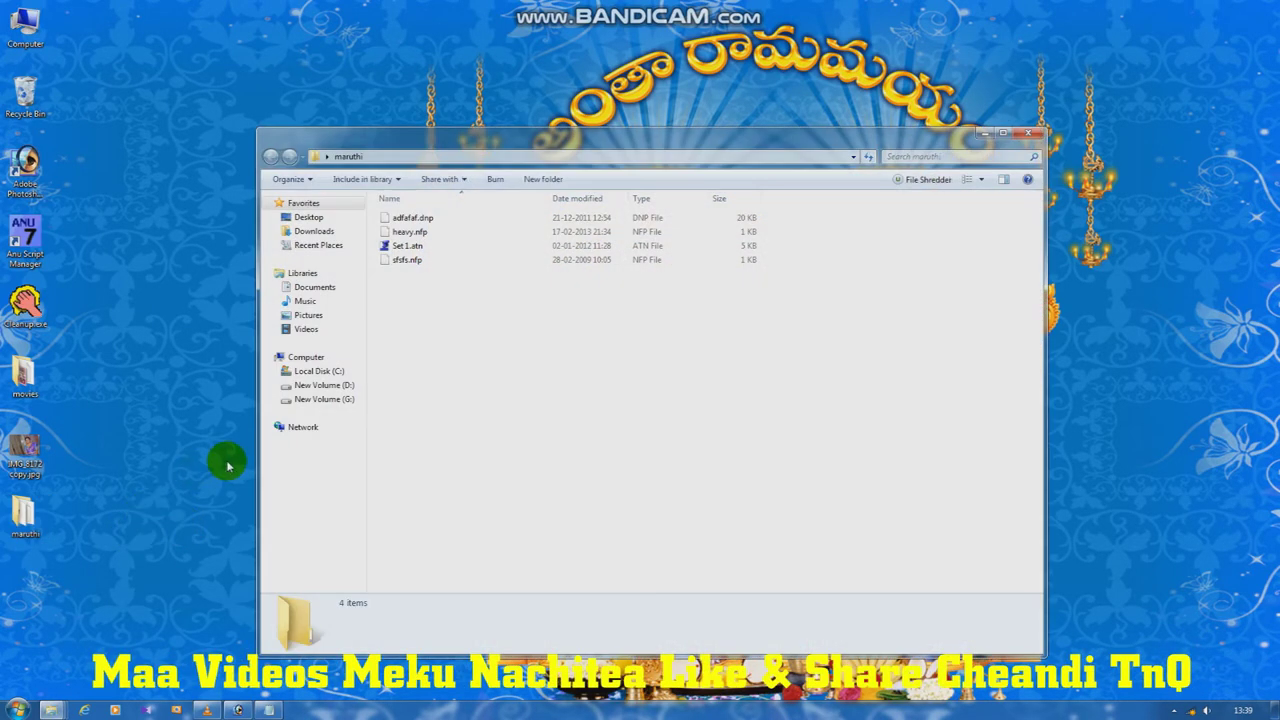
pyautogui.click(412, 219)
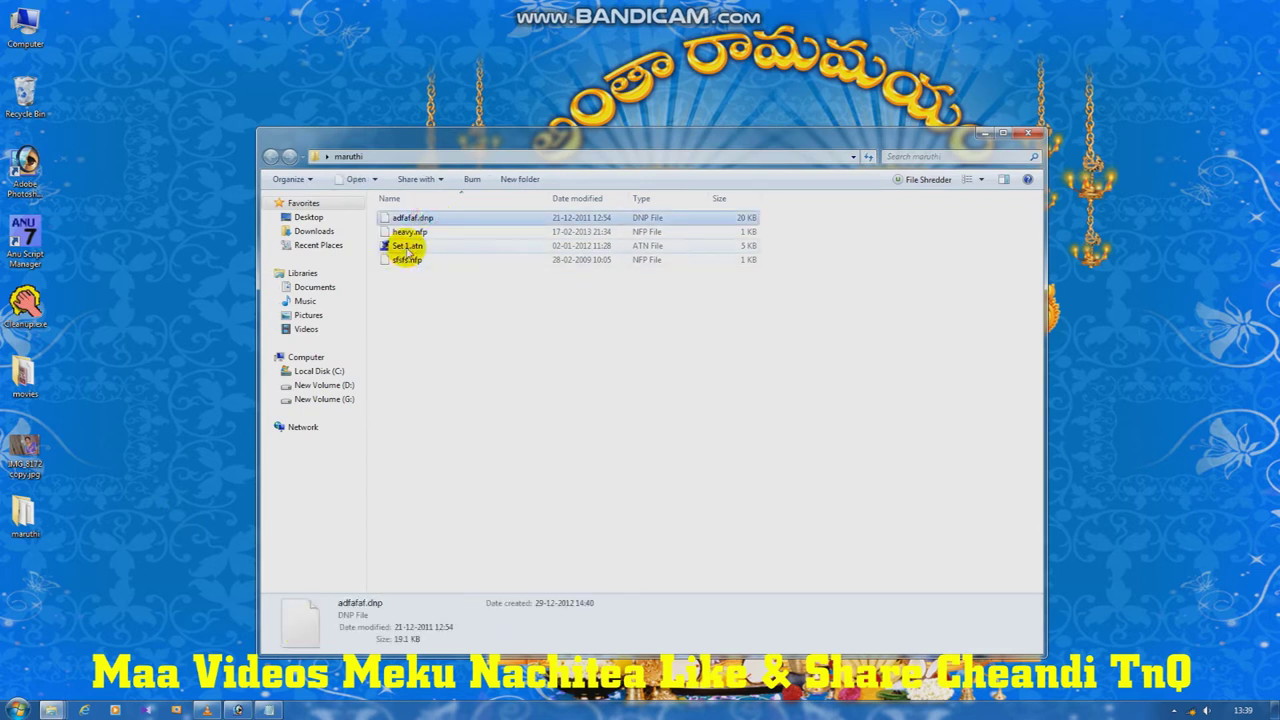
pyautogui.click(407, 247)
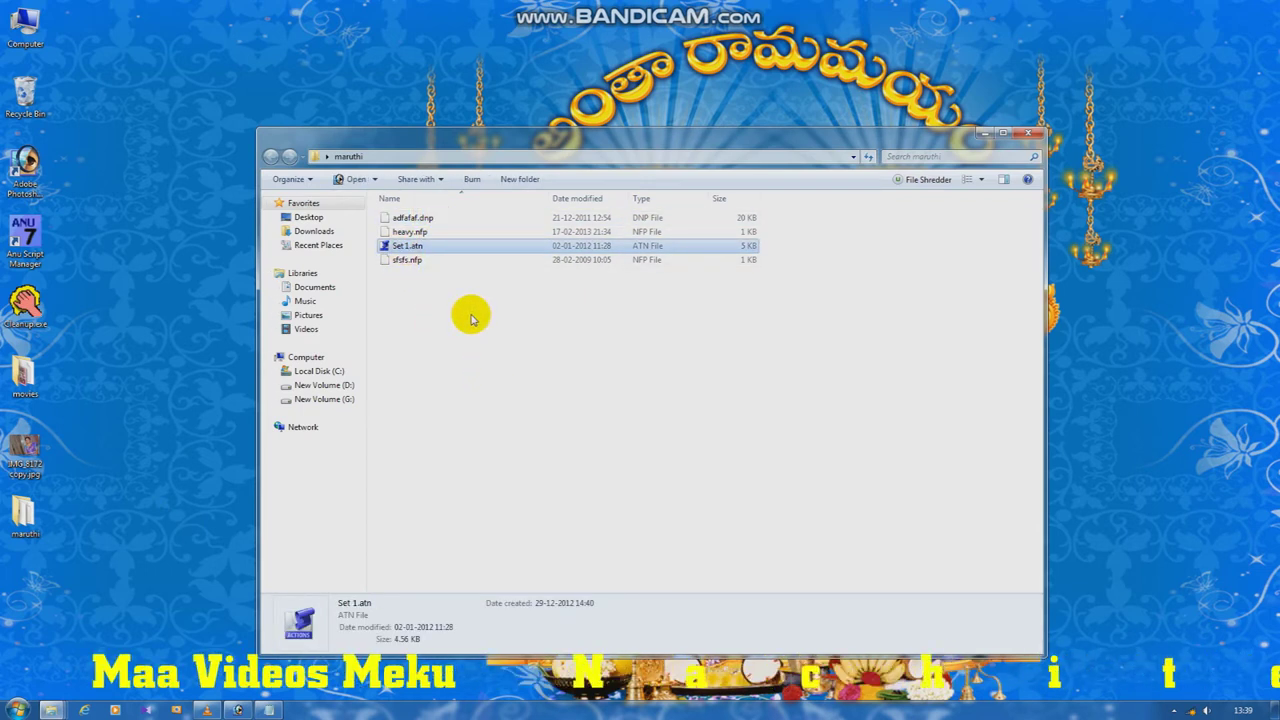
pyautogui.press('Delete')
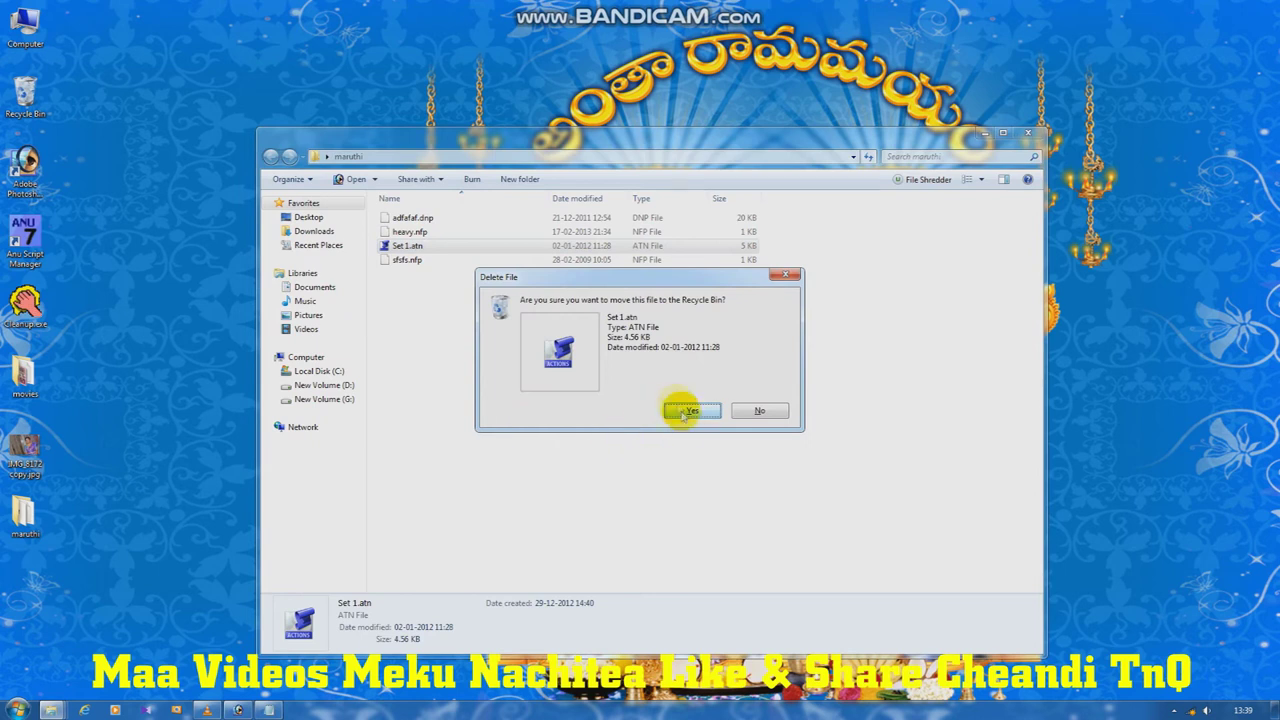
pyautogui.click(688, 414)
pyautogui.click(407, 245)
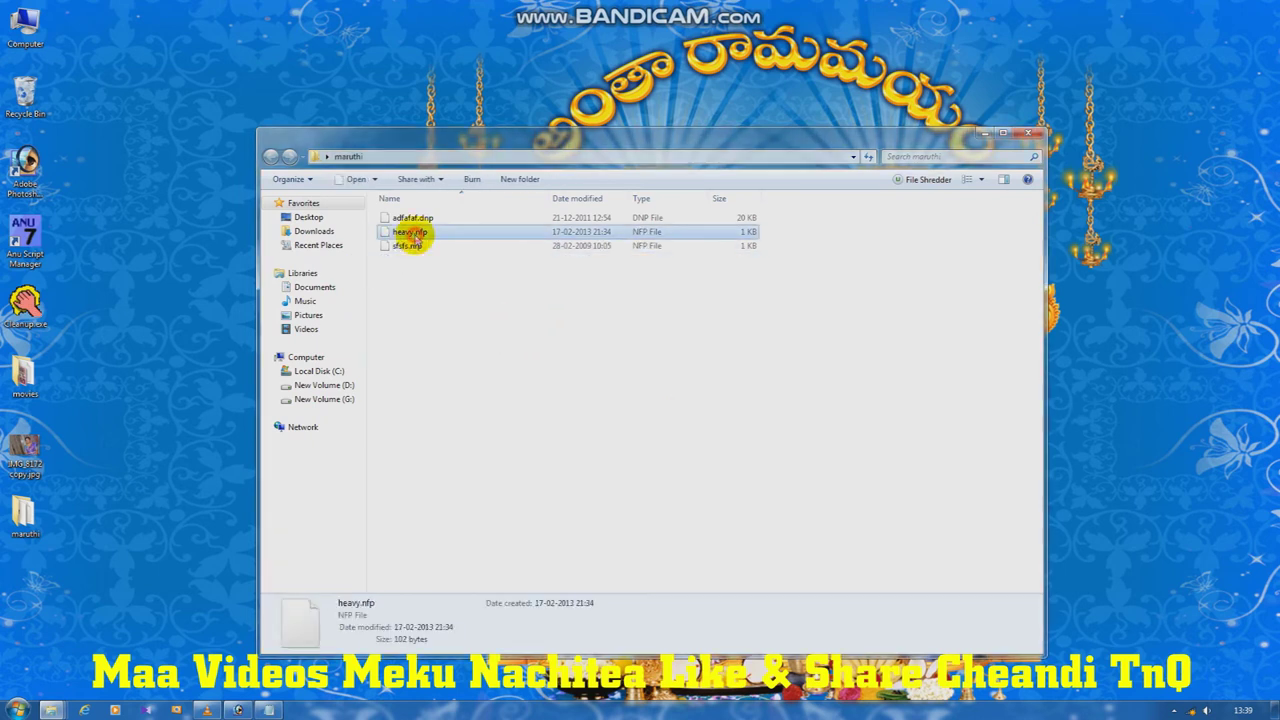
pyautogui.press('Delete')
pyautogui.click(692, 410)
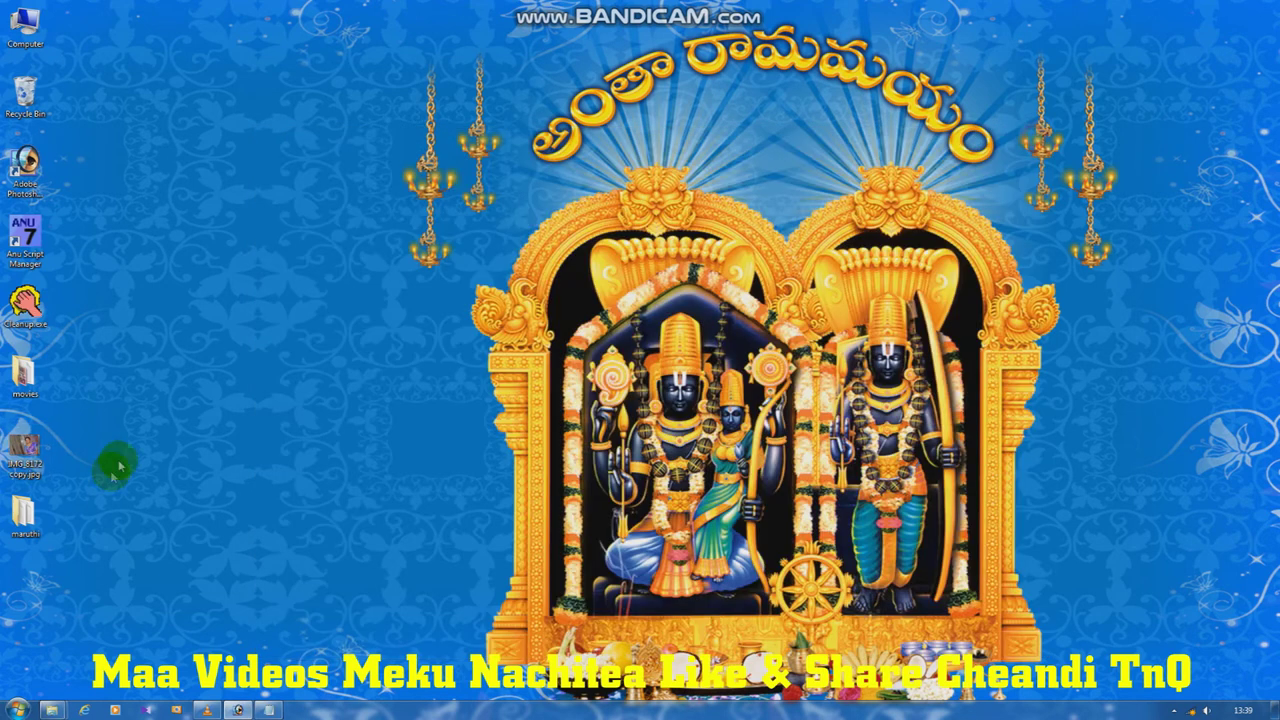
pyautogui.click(1028, 133)
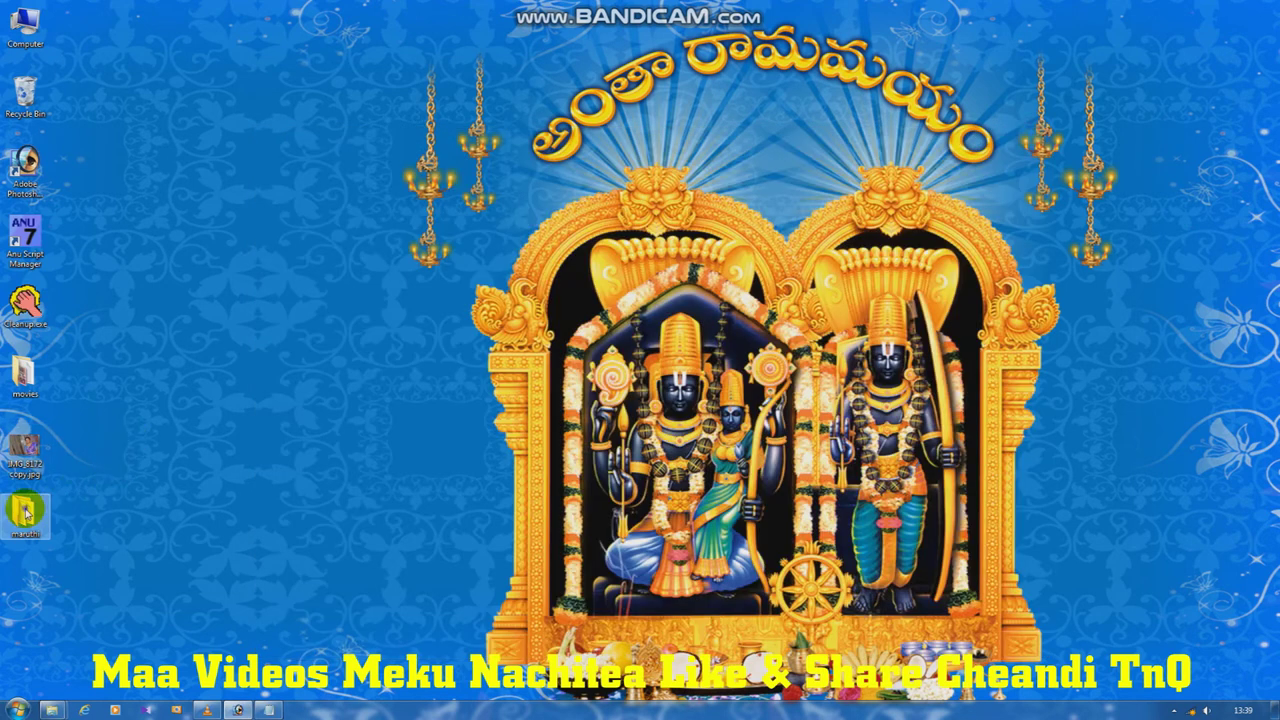
# Launch WinRAR and navigate to the Desktop folder
pyautogui.rightClick(26, 508)
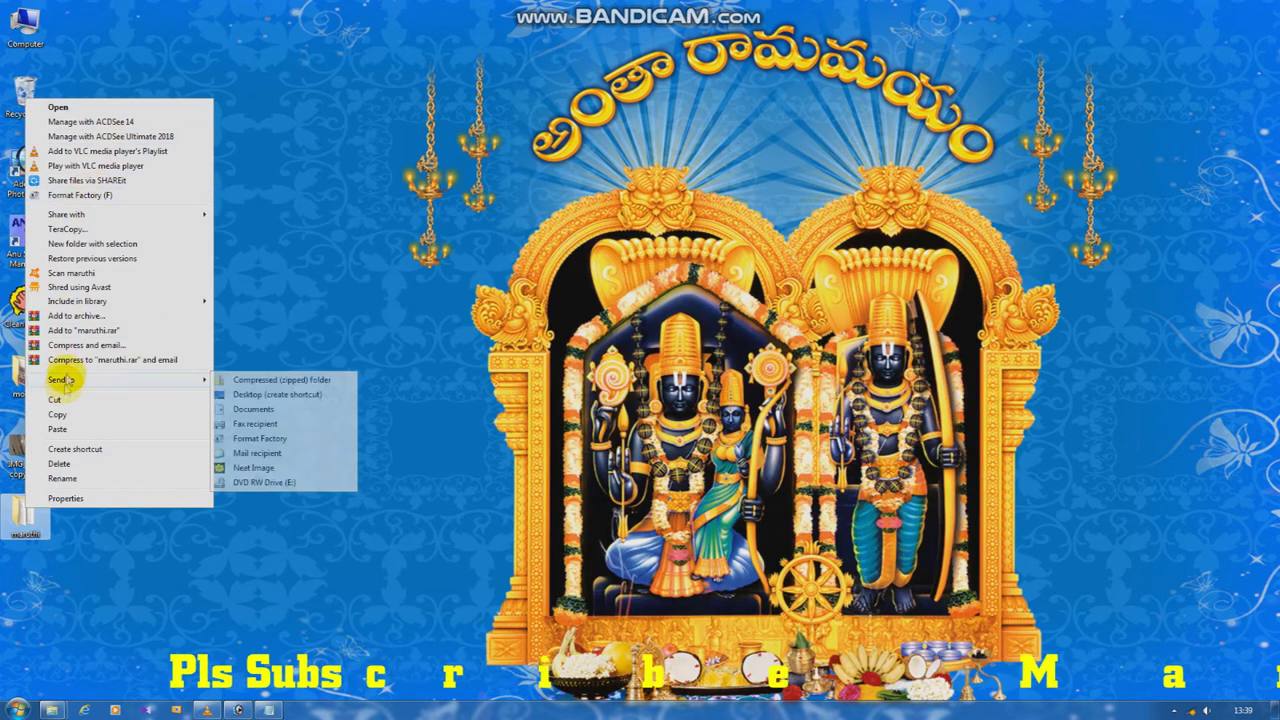
pyautogui.press('super')
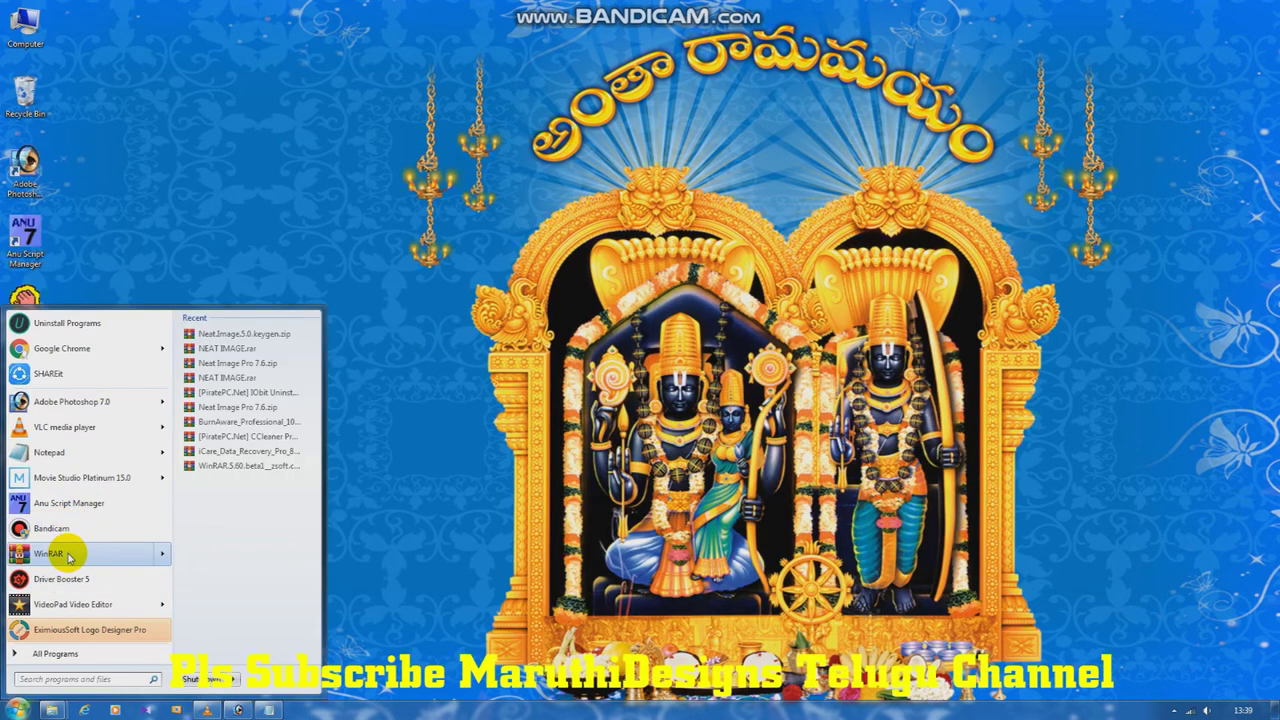
pyautogui.click(62, 558)
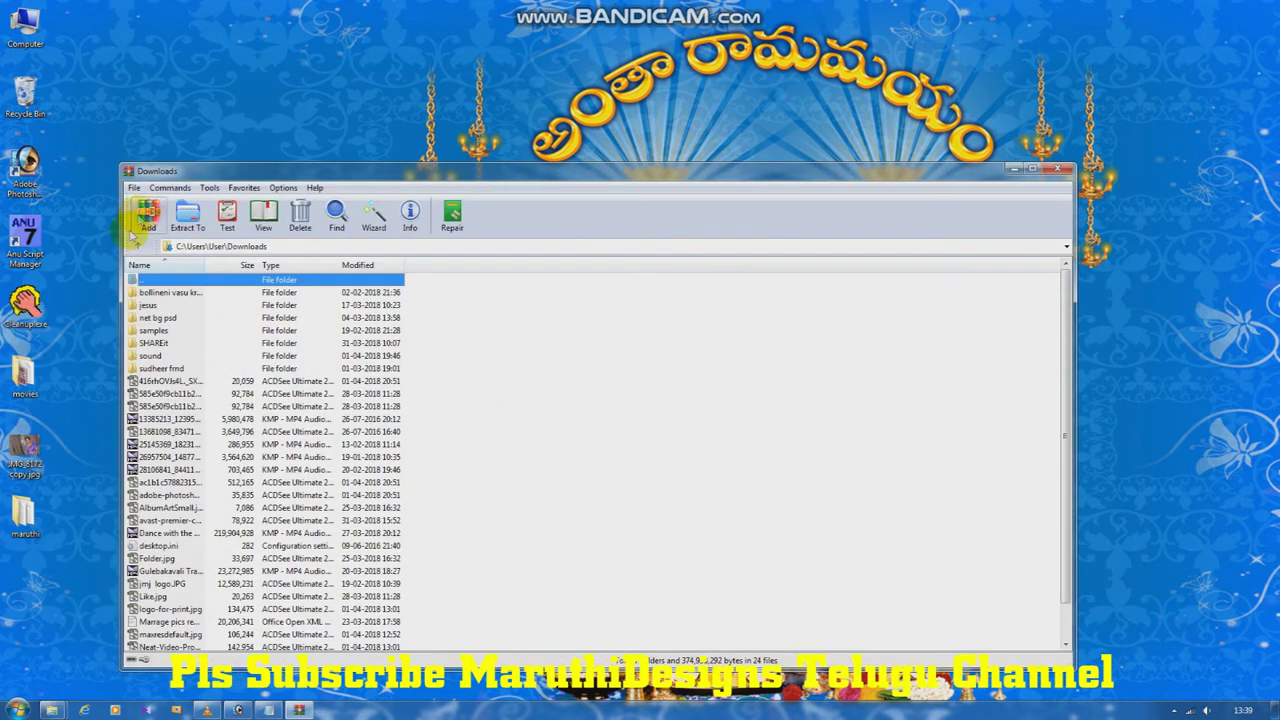
pyautogui.click(138, 246)
pyautogui.click(391, 247)
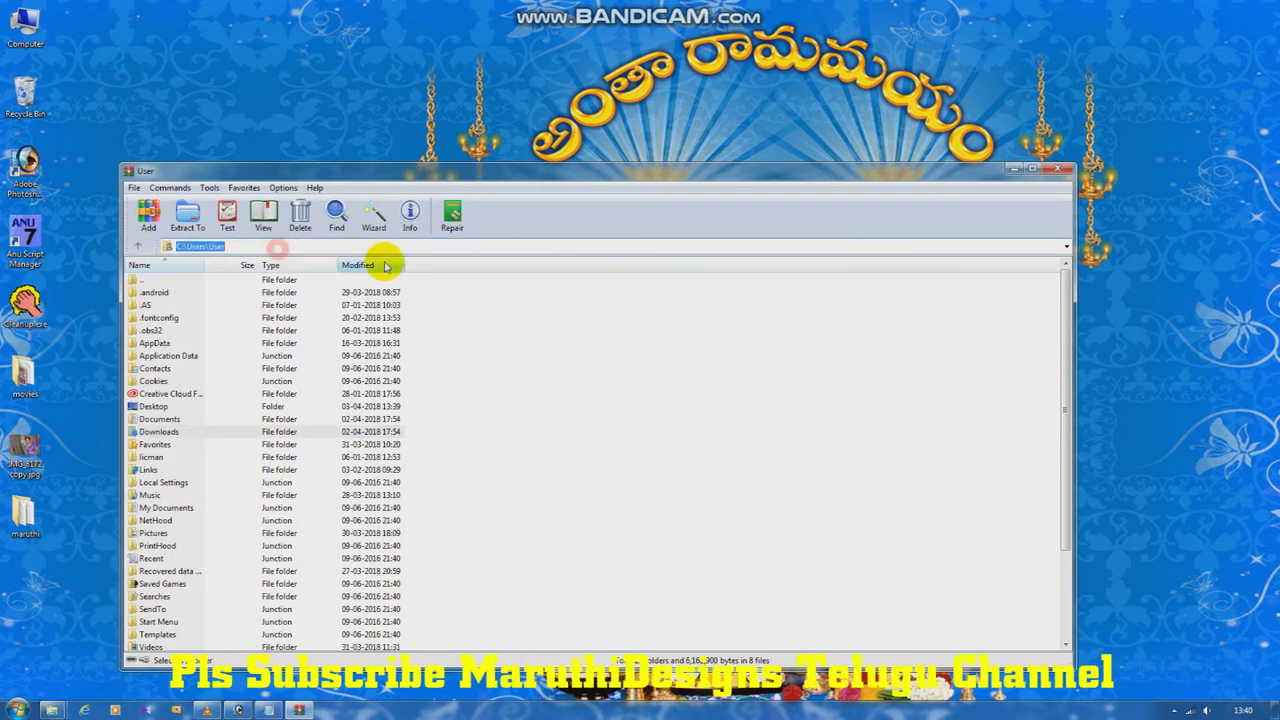
pyautogui.click(1065, 246)
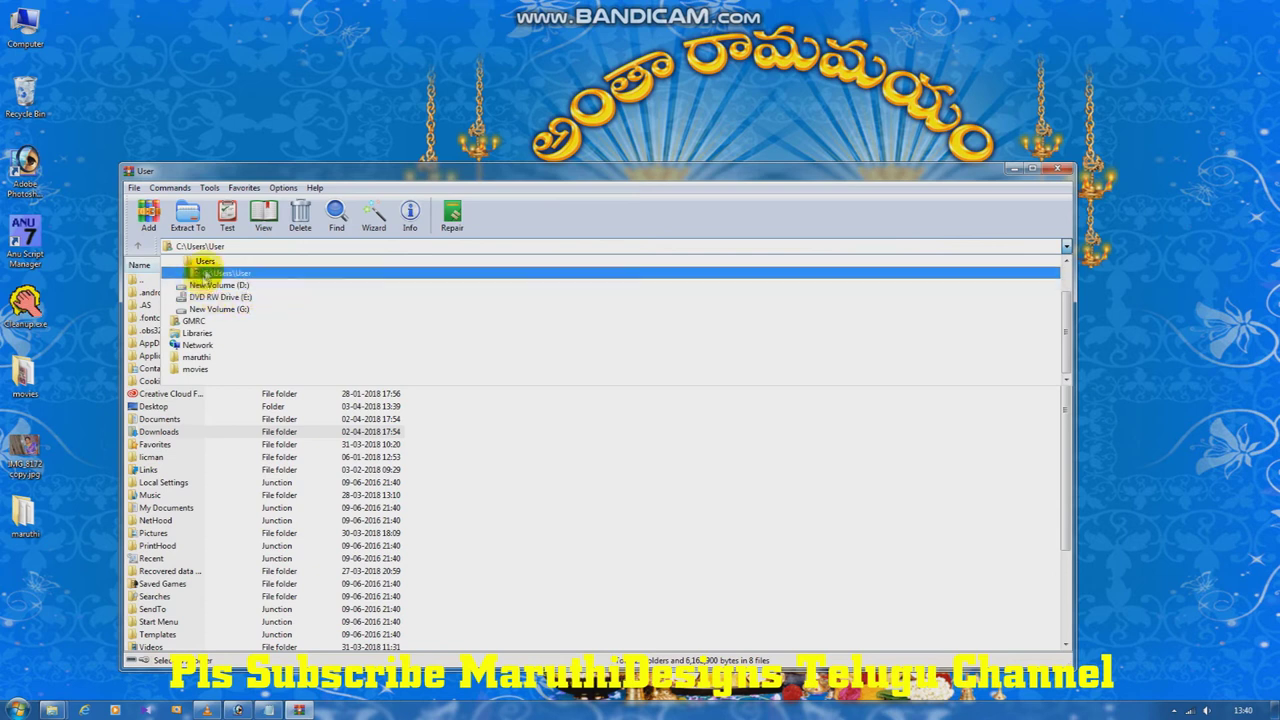
pyautogui.scroll(1, 240, 275)
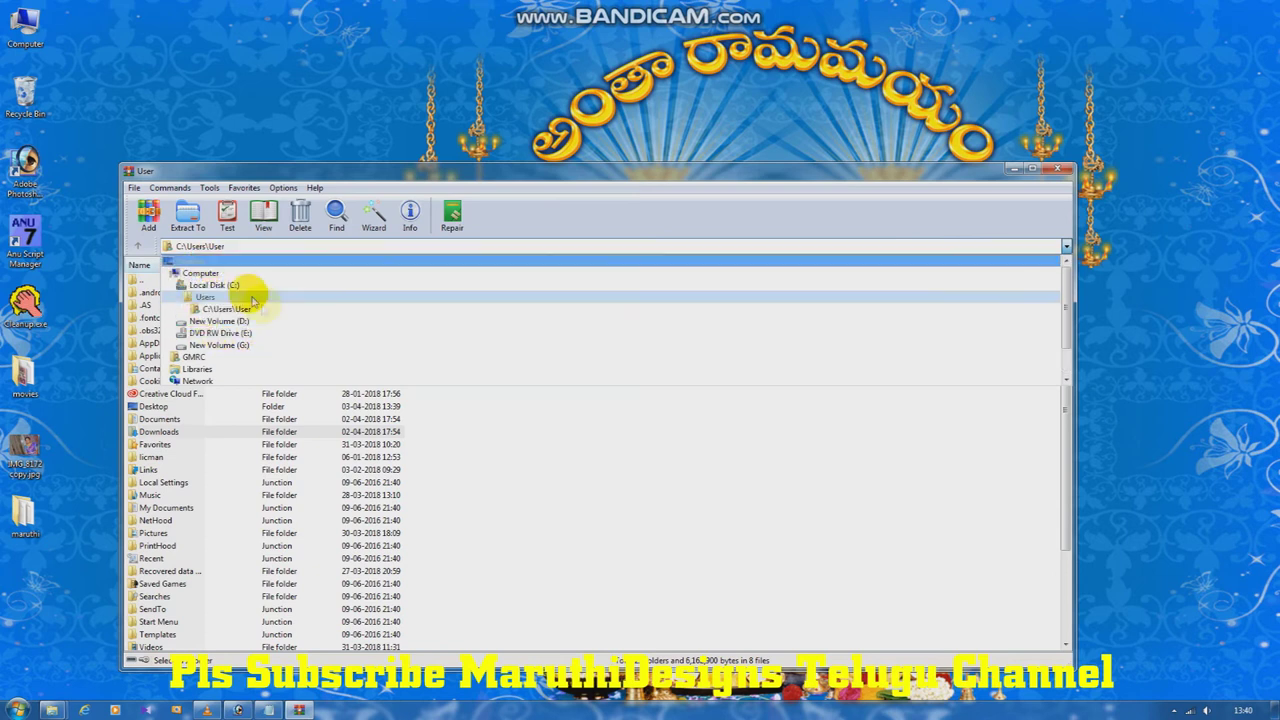
pyautogui.click(177, 261)
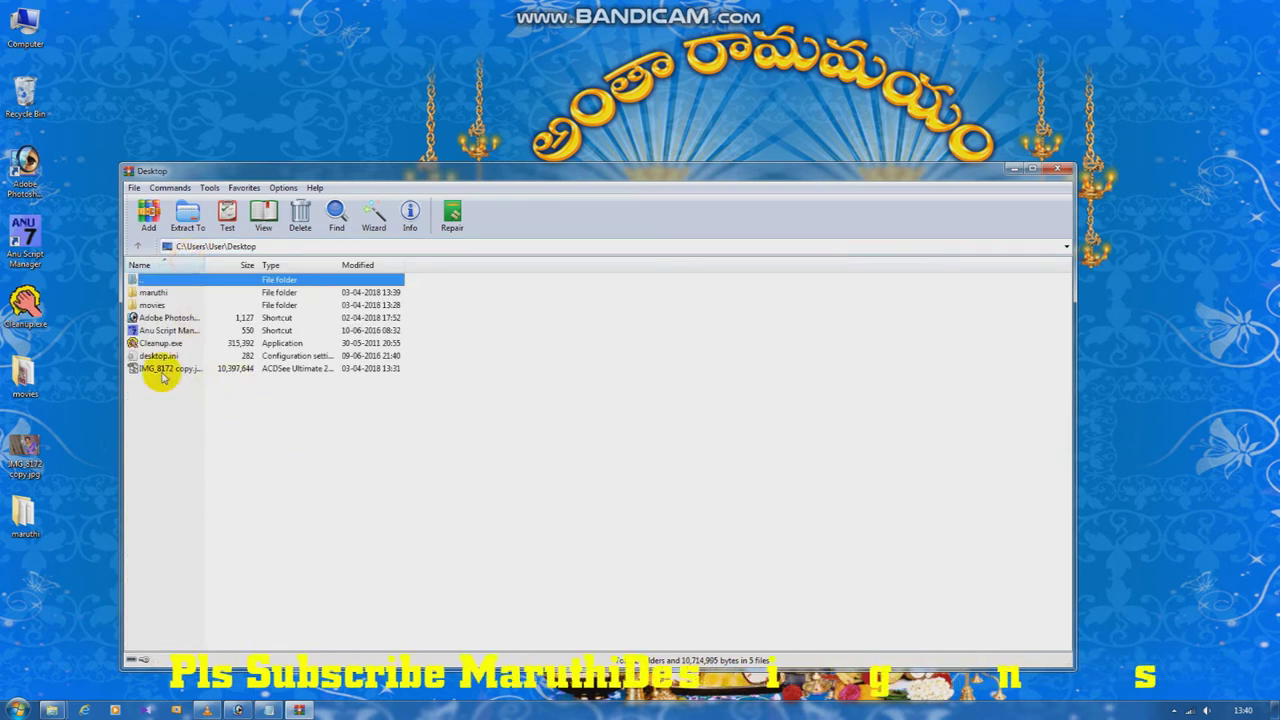
# Add the maruthi folder to a maruthi.rar archive and close WinRAR
pyautogui.rightClick(155, 293)
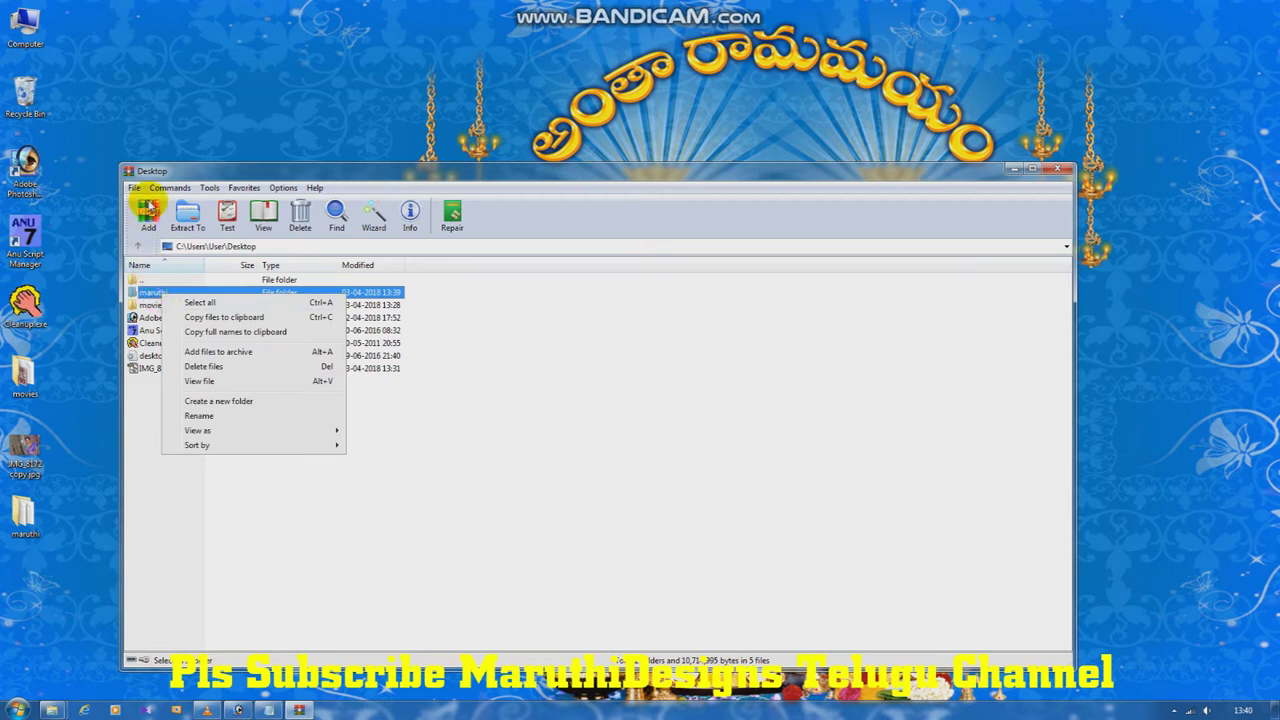
pyautogui.click(148, 210)
pyautogui.click(612, 542)
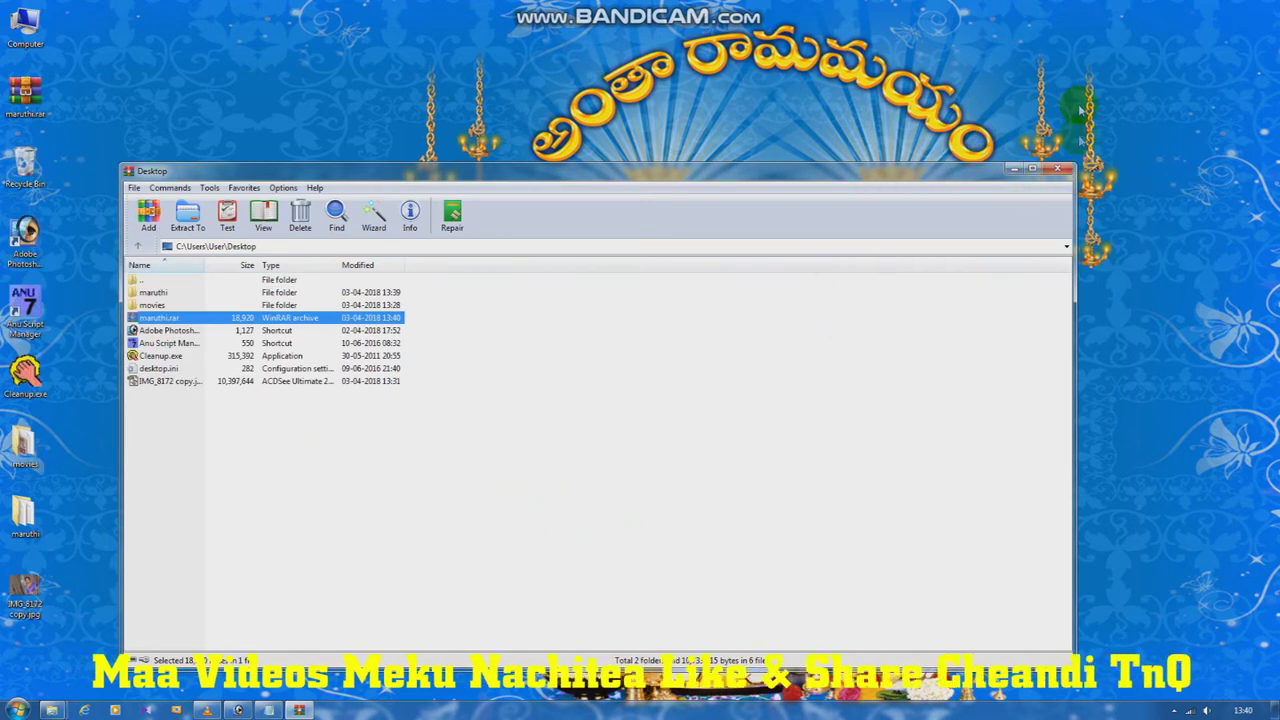
pyautogui.click(1060, 168)
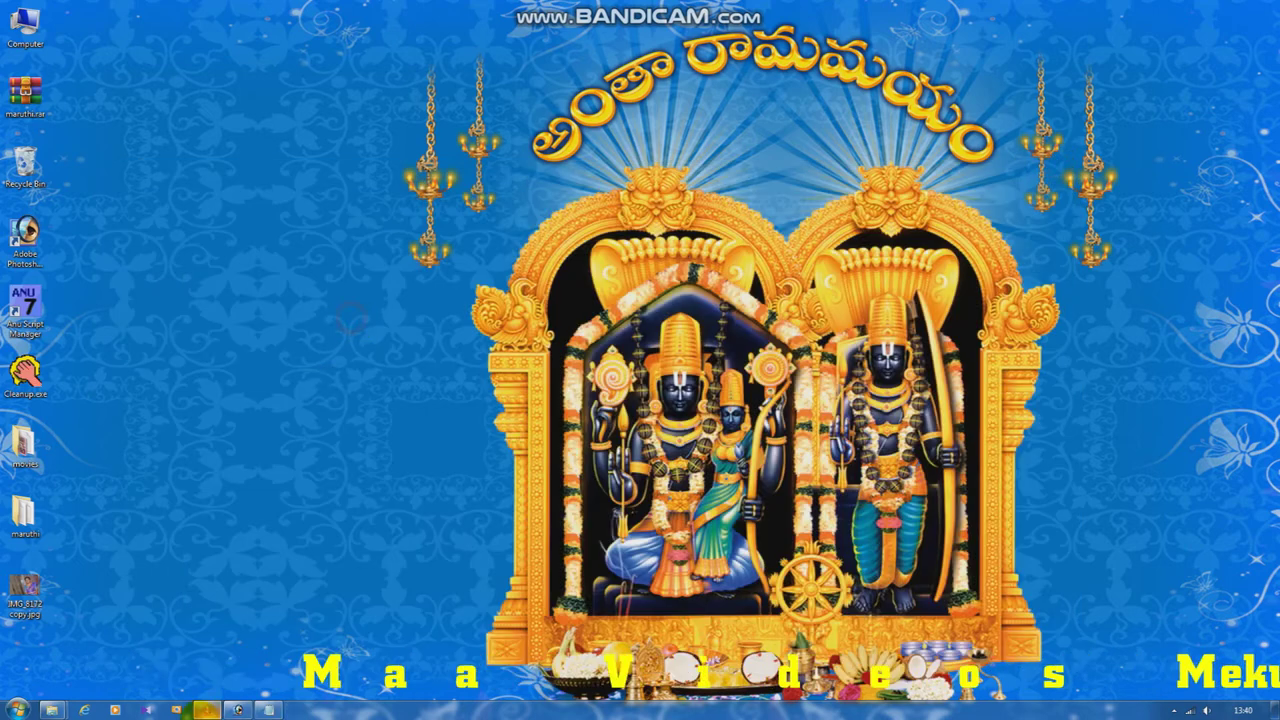
# Delete the maruthi desktop folder, keeping maruthi.rar, and return to Photoshop
pyautogui.click(238, 710)
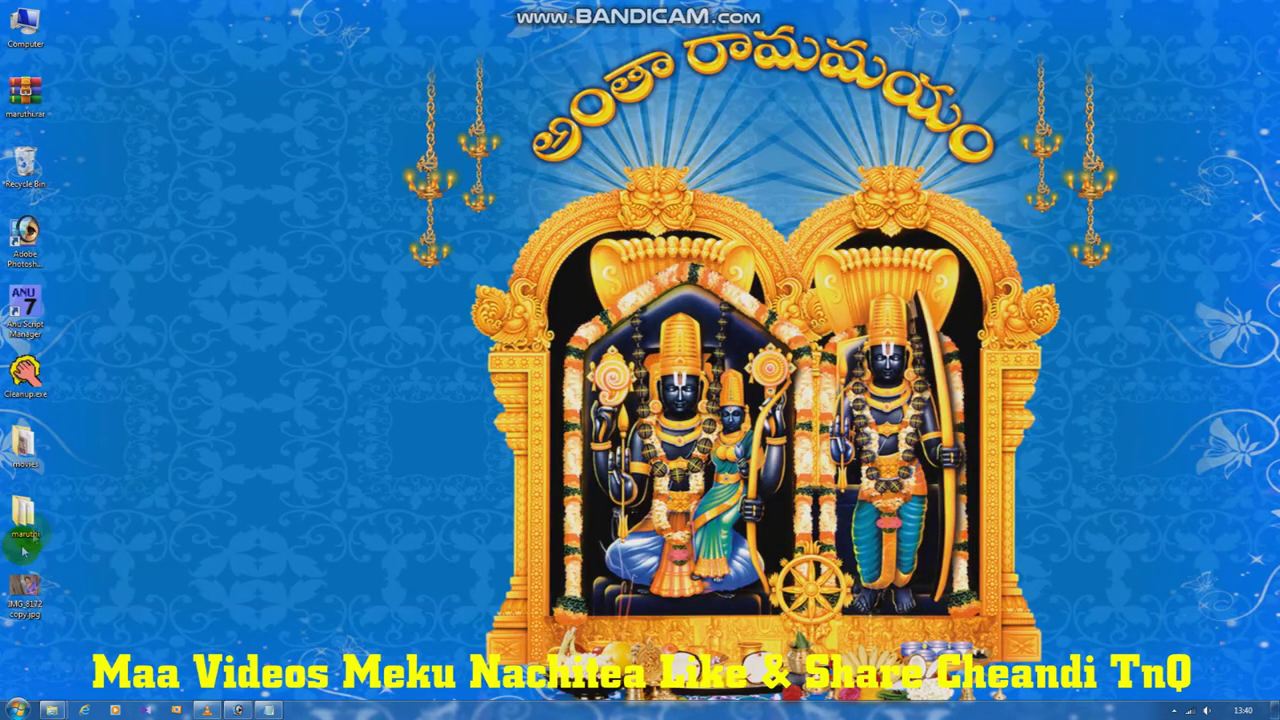
pyautogui.click(24, 528)
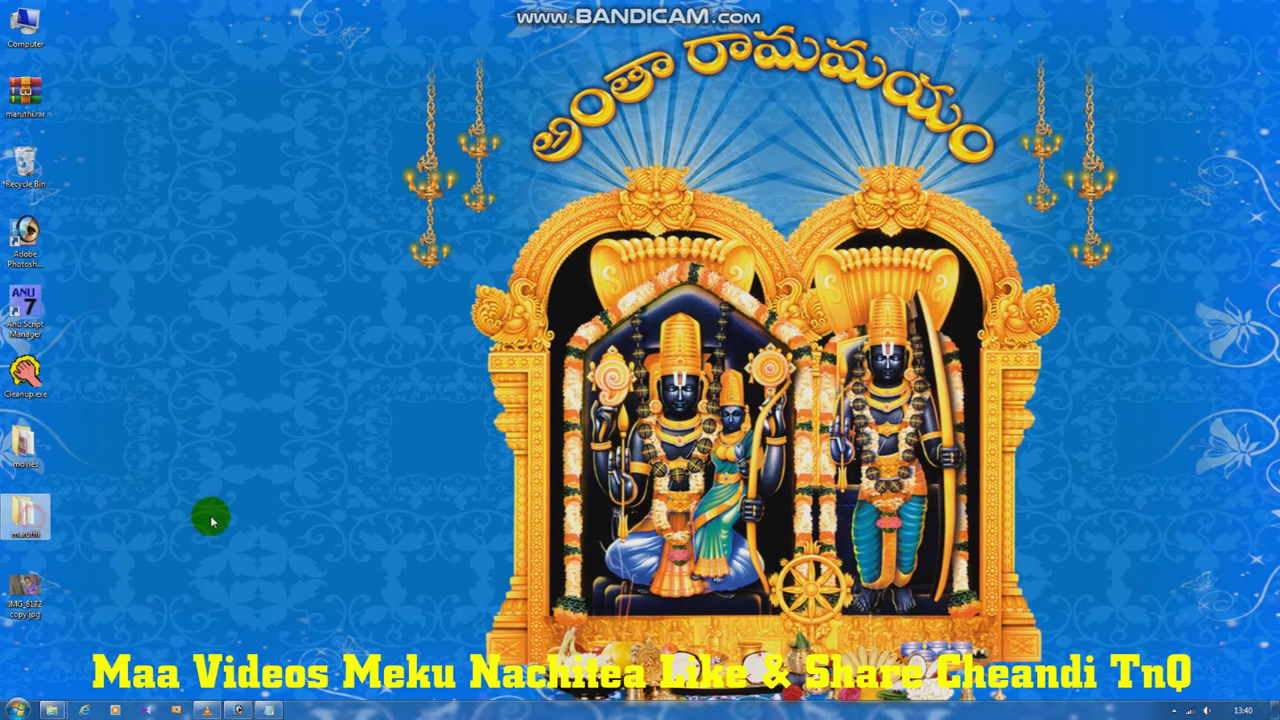
pyautogui.press('Delete')
pyautogui.press('Return')
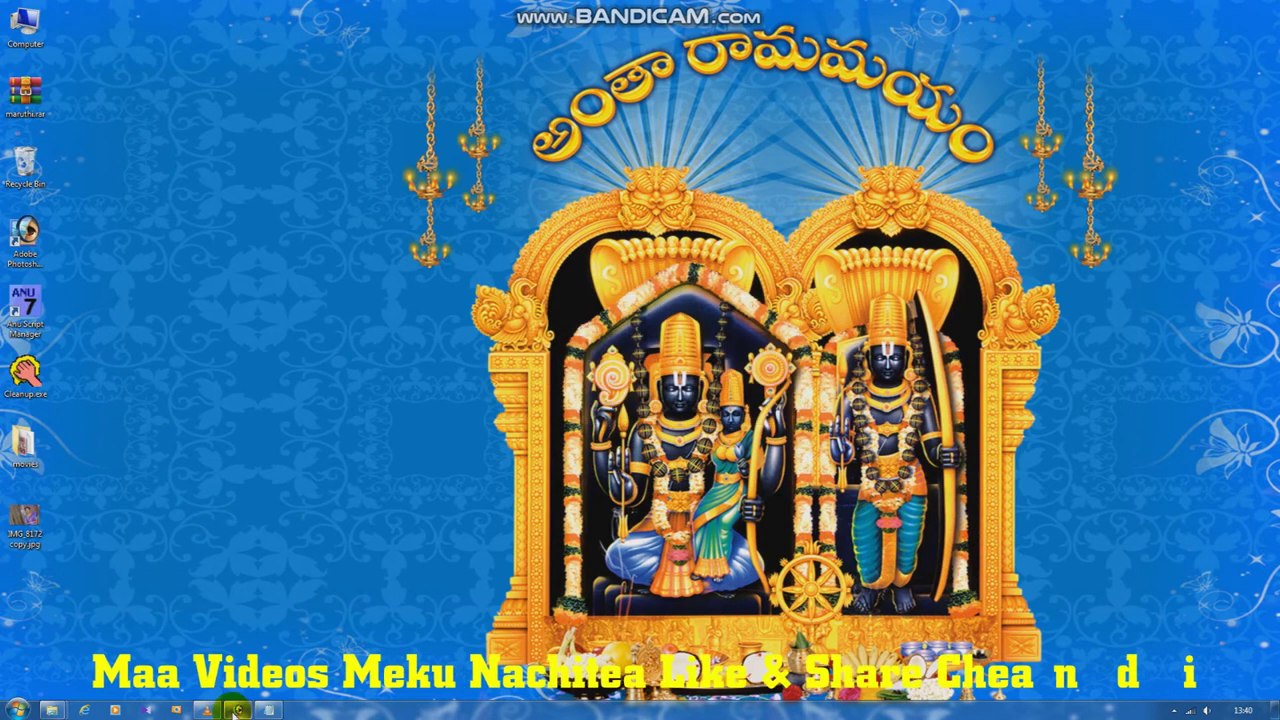
pyautogui.click(240, 710)
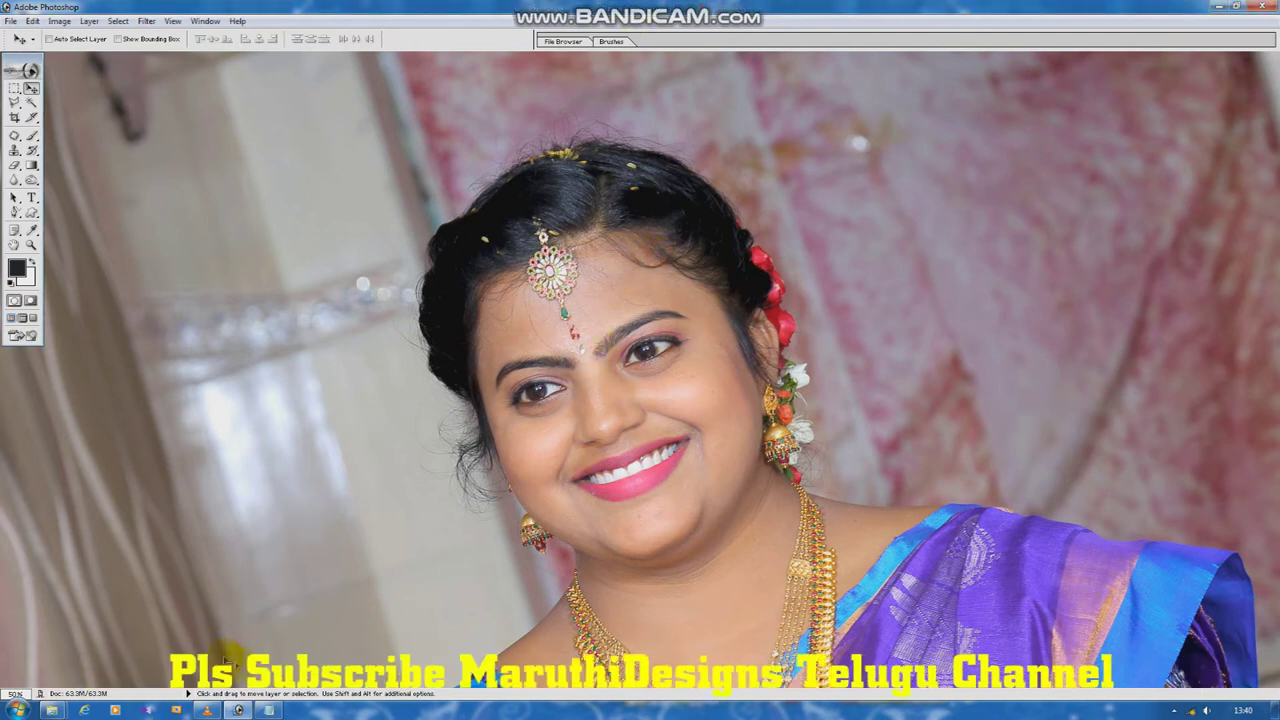
# Append 'like this' to the 'download it' note line, then show the desktop
pyautogui.click(268, 710)
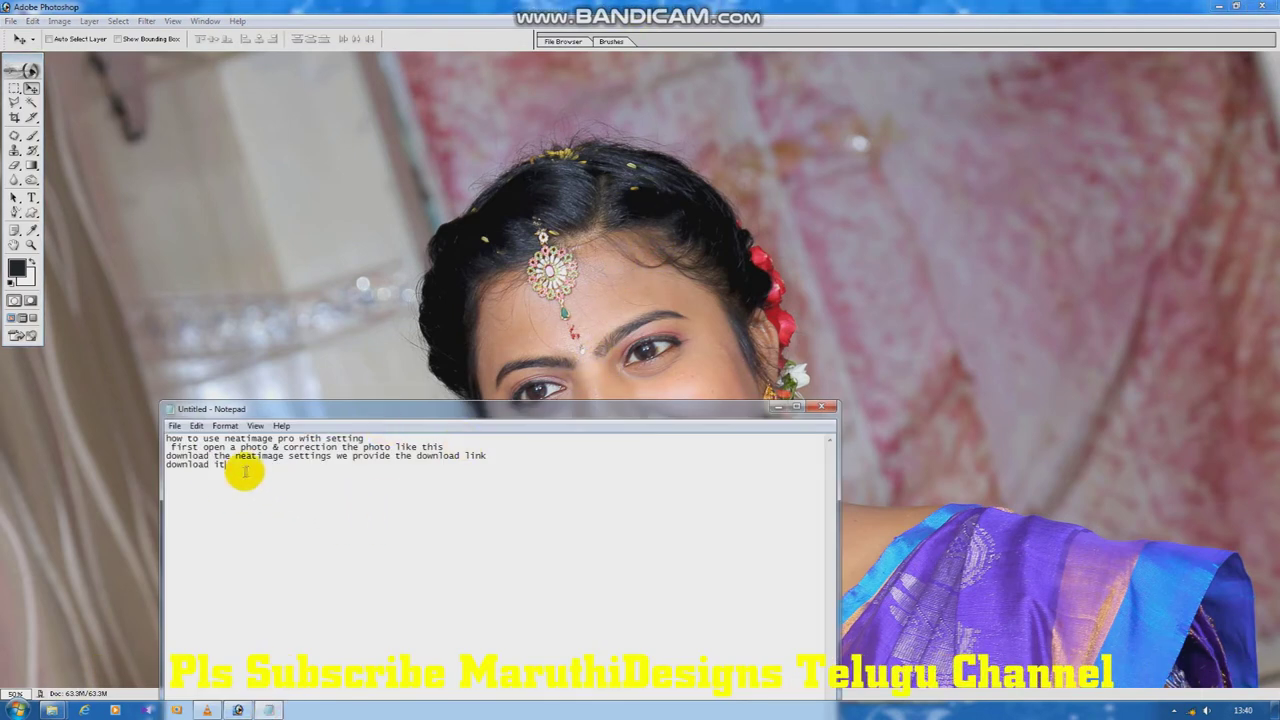
pyautogui.write('  like this')
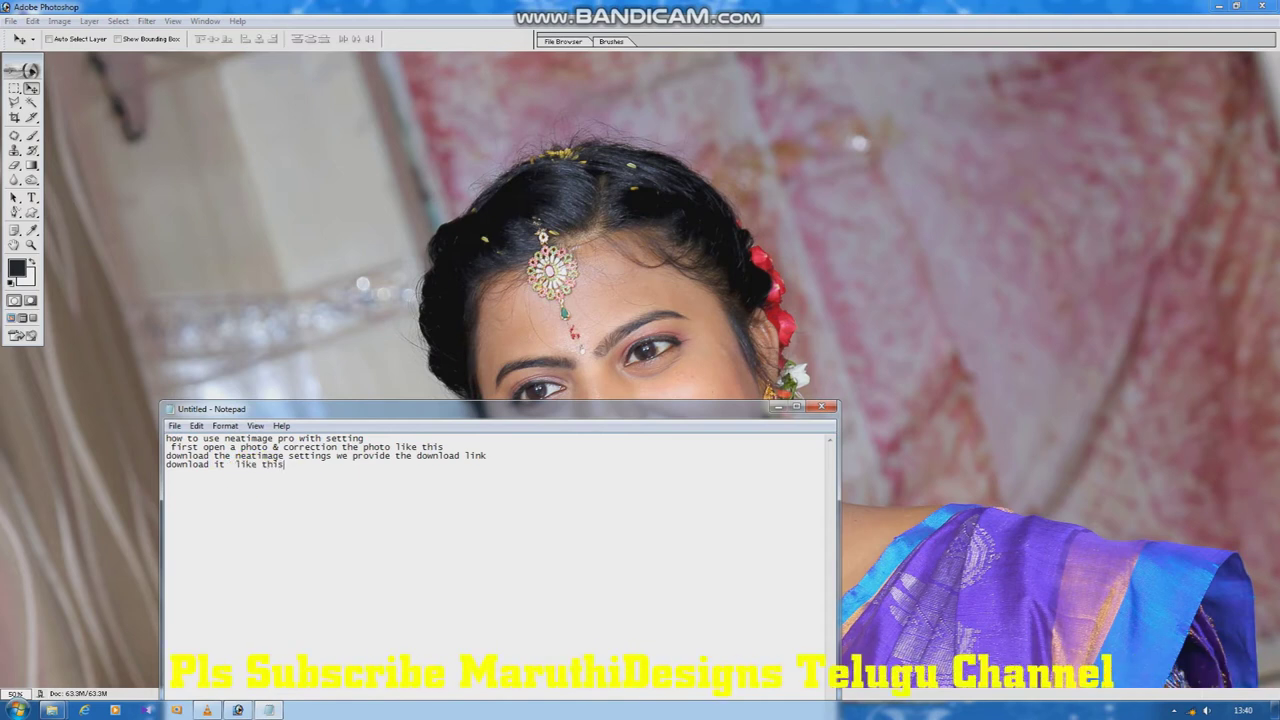
pyautogui.press('super+d')
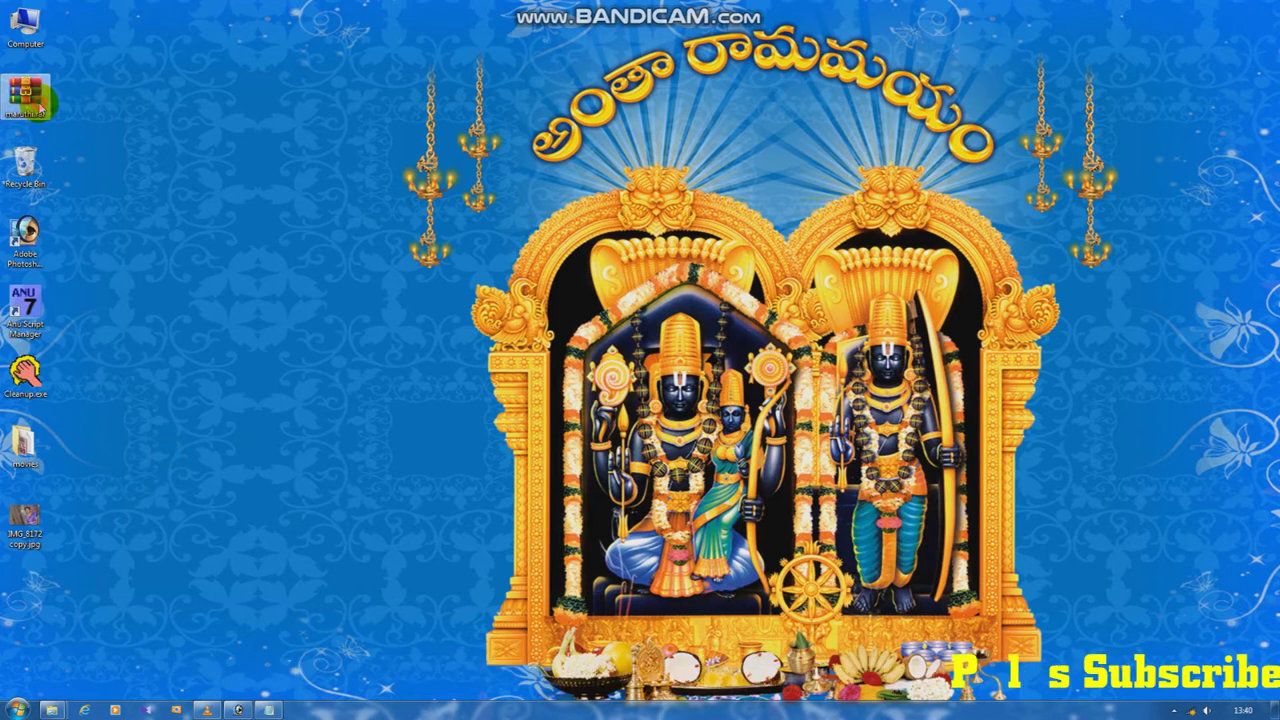
# Extract maruthi.rar to a maruthi folder on the desktop
pyautogui.rightClick(36, 100)
pyautogui.click(20, 94)
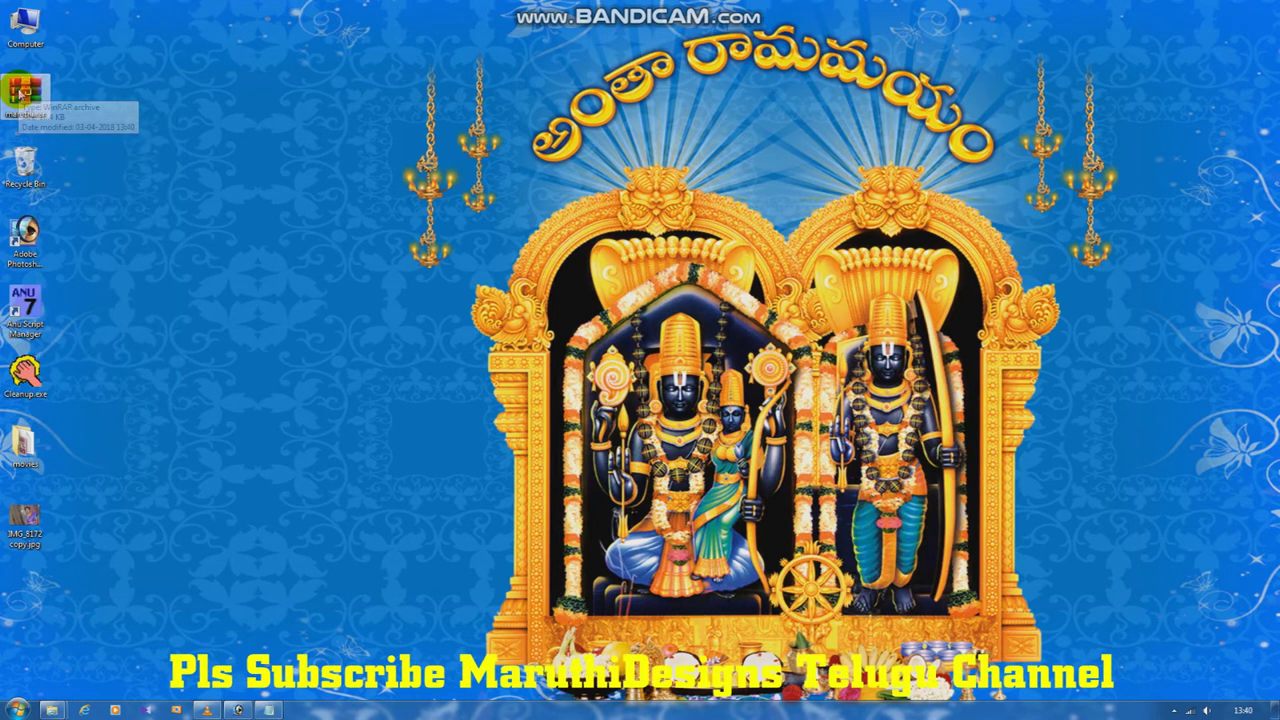
pyautogui.rightClick(26, 104)
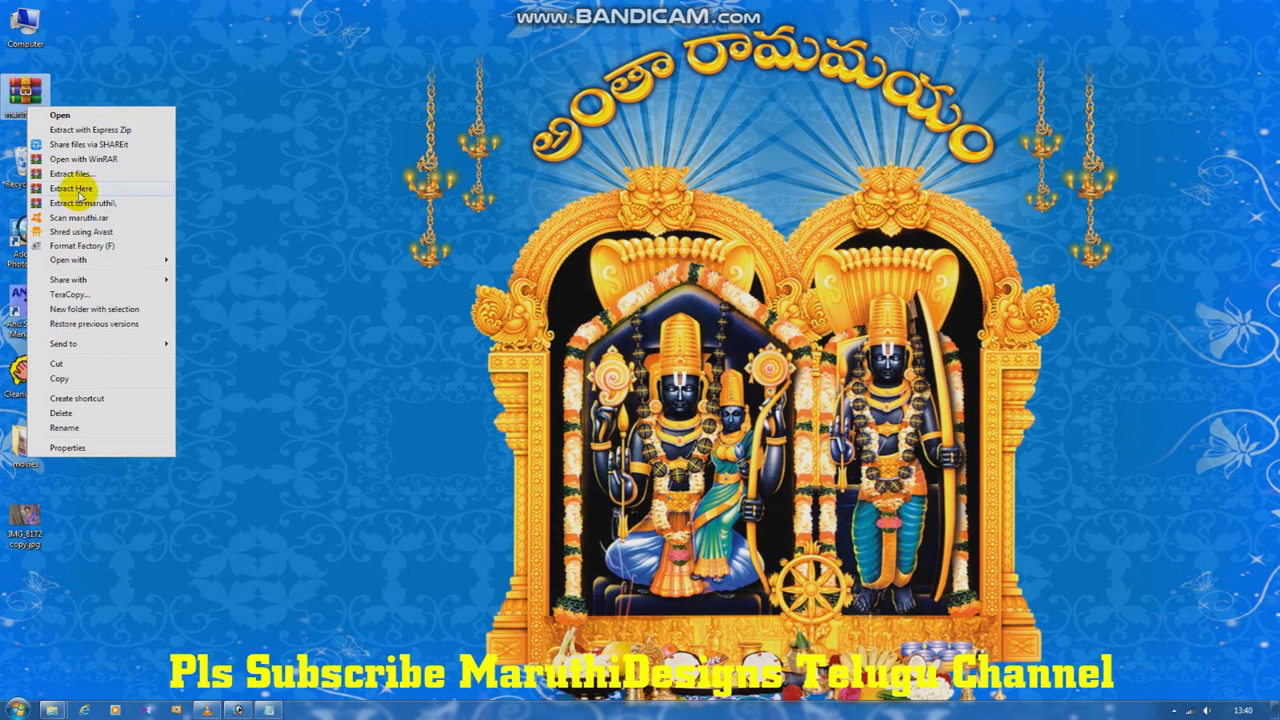
pyautogui.click(84, 203)
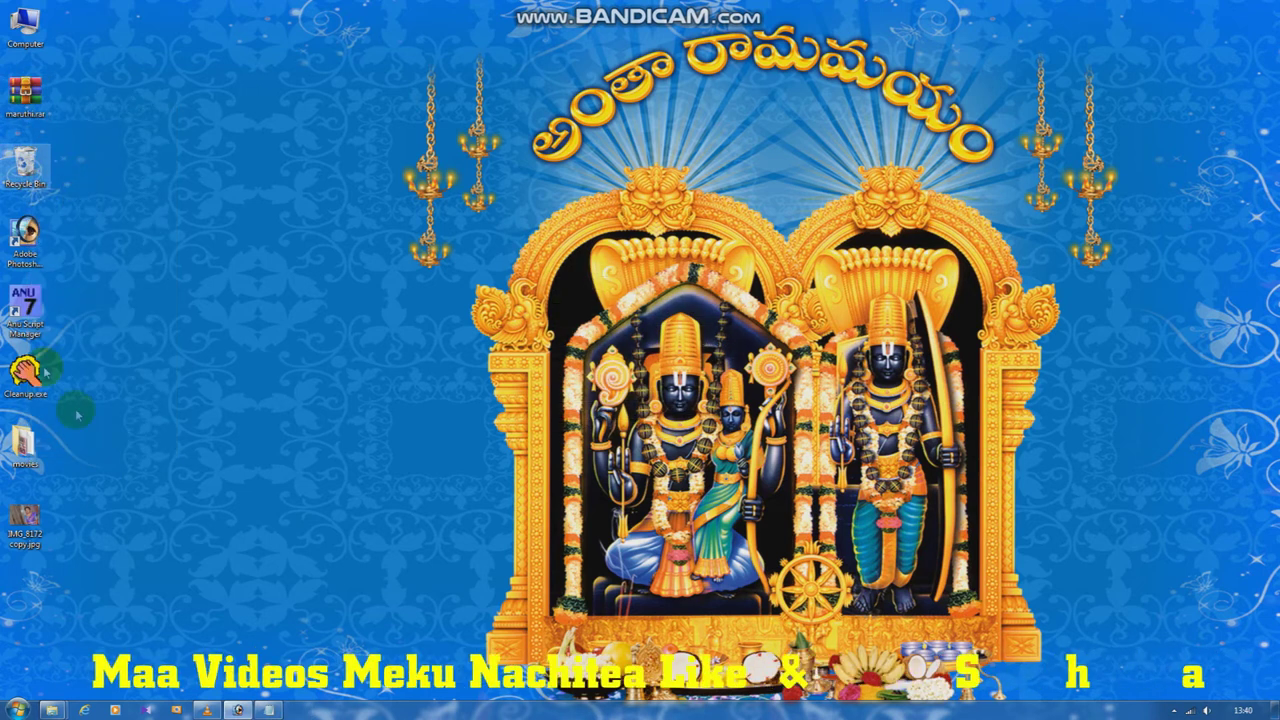
# Open the inner maruthi folder to check adfafaf.dnp and sfsfs.nfp, then return to Photoshop
pyautogui.doubleClick(20, 590)
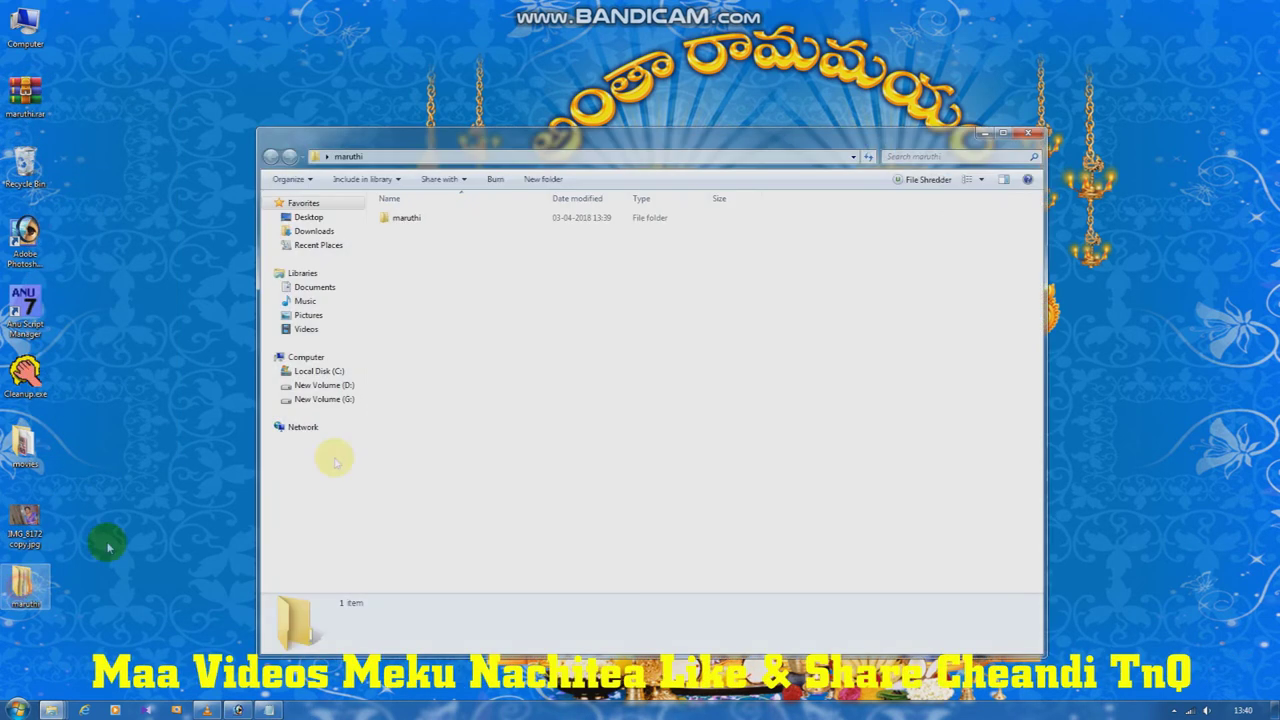
pyautogui.doubleClick(412, 217)
pyautogui.click(430, 220)
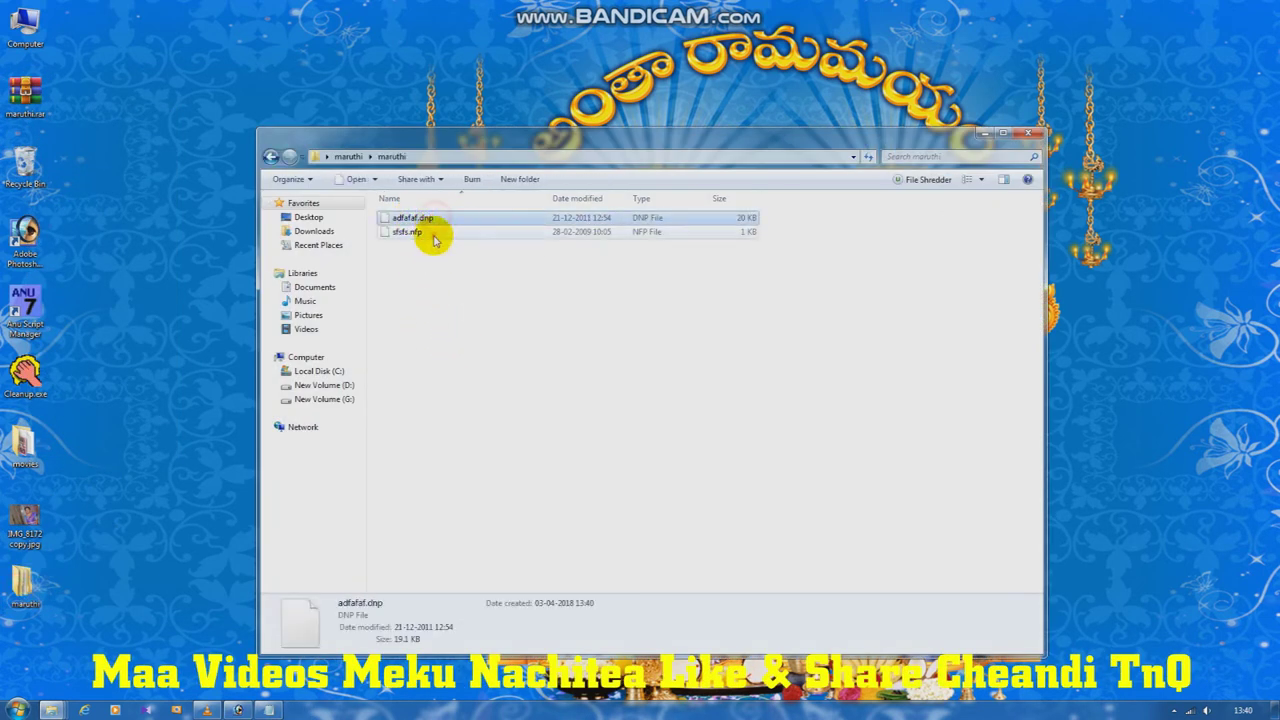
pyautogui.click(436, 232)
pyautogui.moveTo(237, 710)
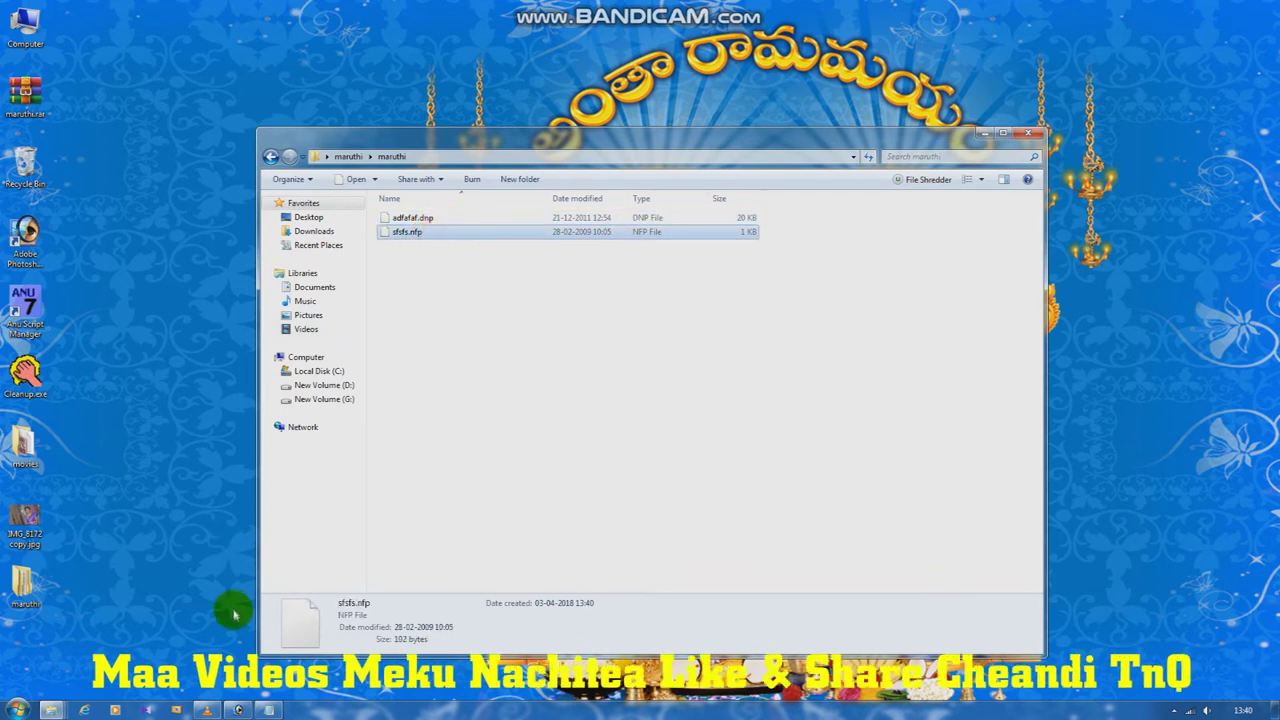
pyautogui.click(240, 712)
pyautogui.click(268, 710)
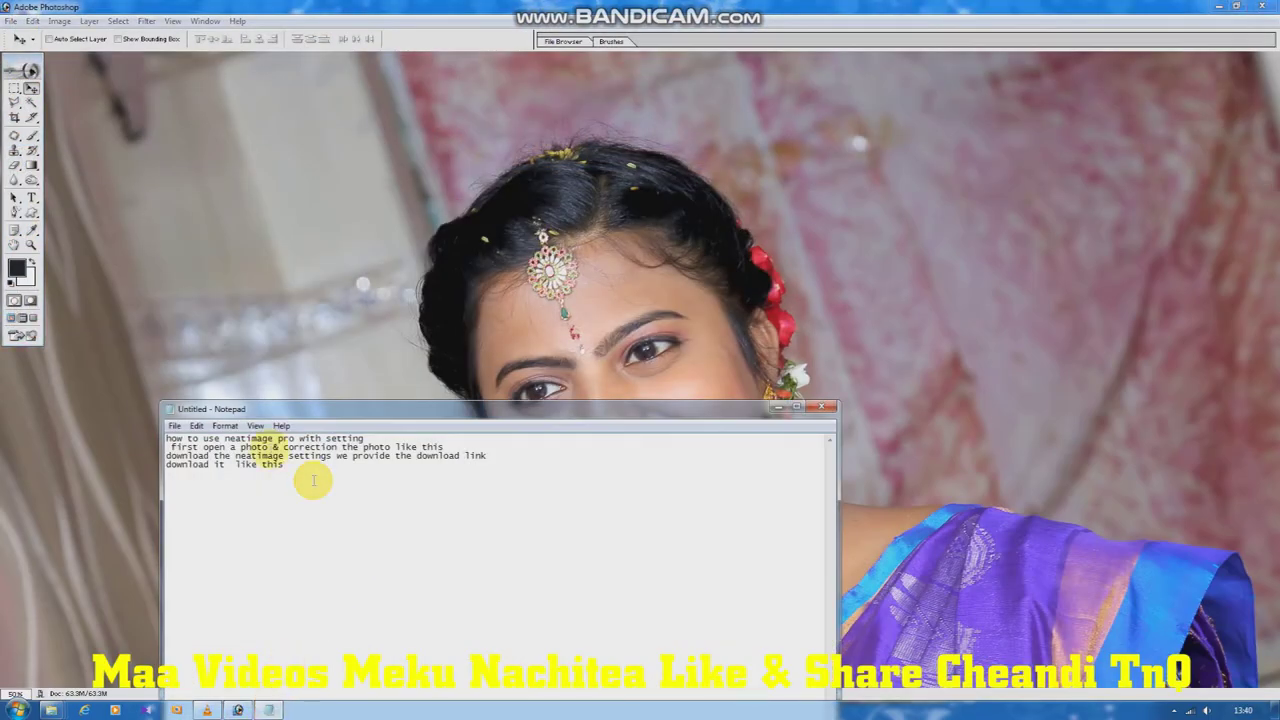
# Type 'open neatimage' as the fifth note line and return to Photoshop
pyautogui.write('open neatimage')
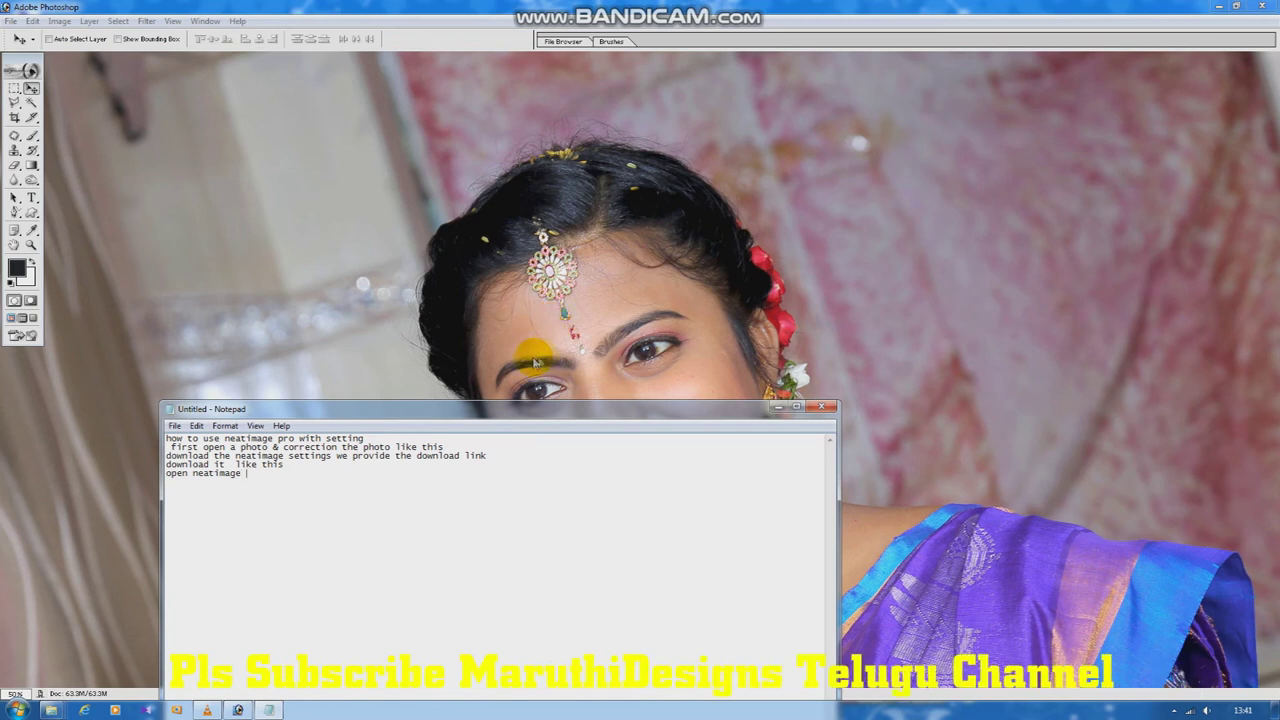
pyautogui.click(535, 362)
pyautogui.click(146, 21)
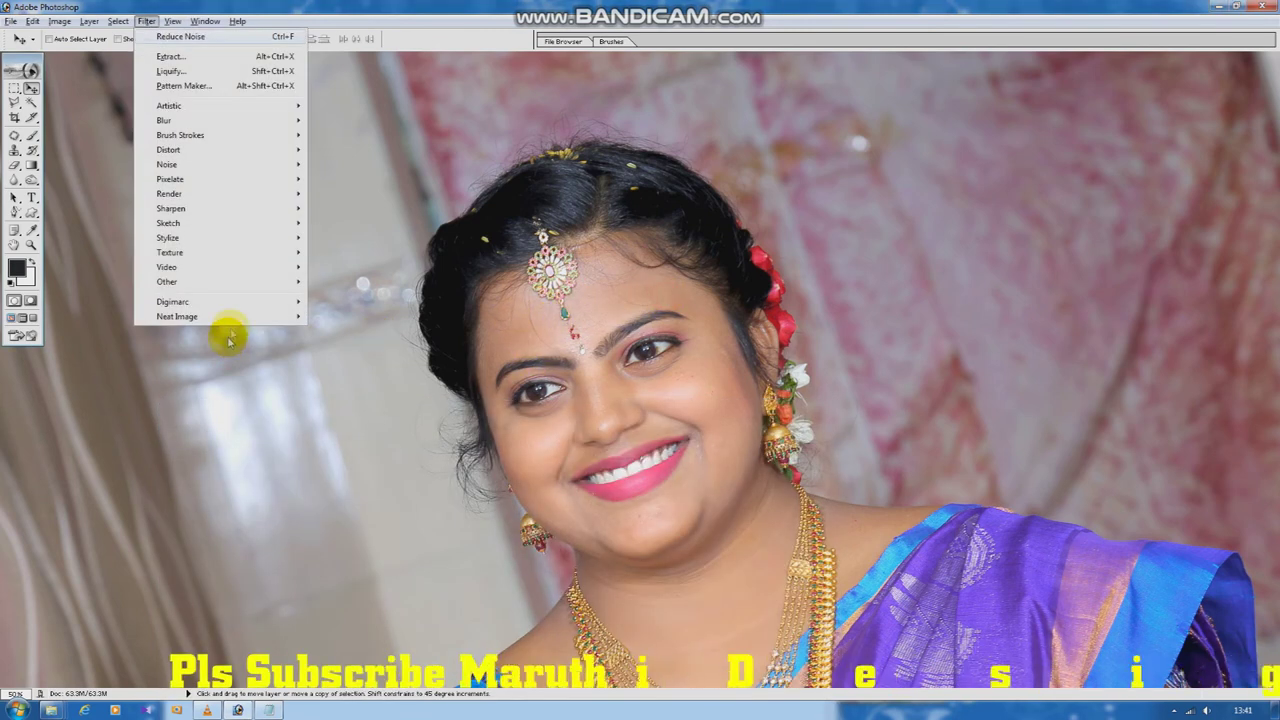
# Apply Neat Image noise reduction to the saree portrait with cleared analysis and default filter settings
pyautogui.click(370, 316)
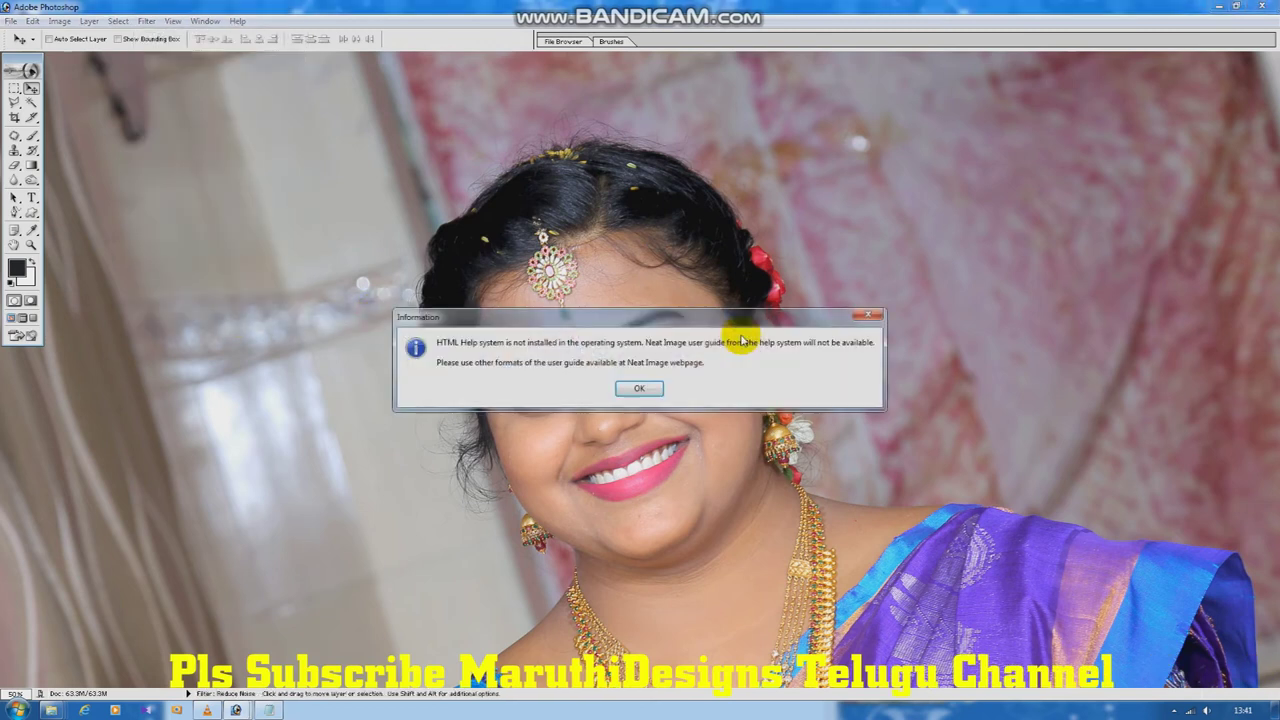
pyautogui.click(639, 390)
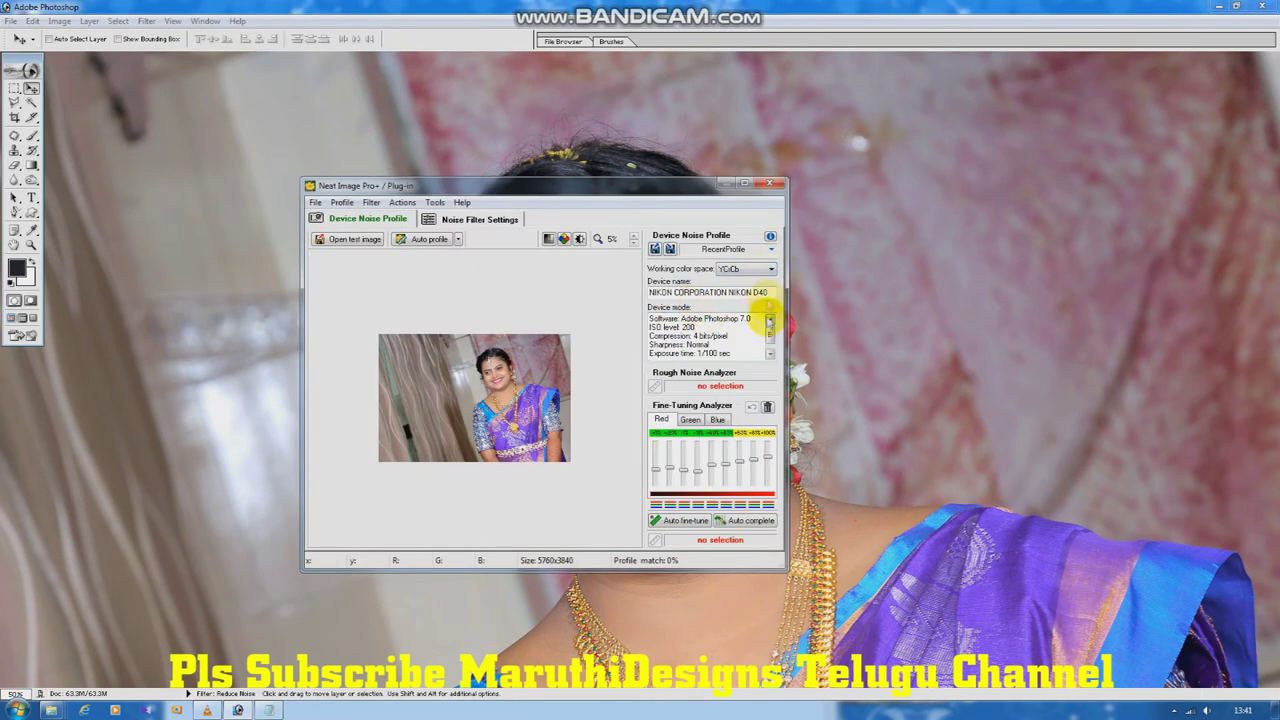
pyautogui.click(765, 407)
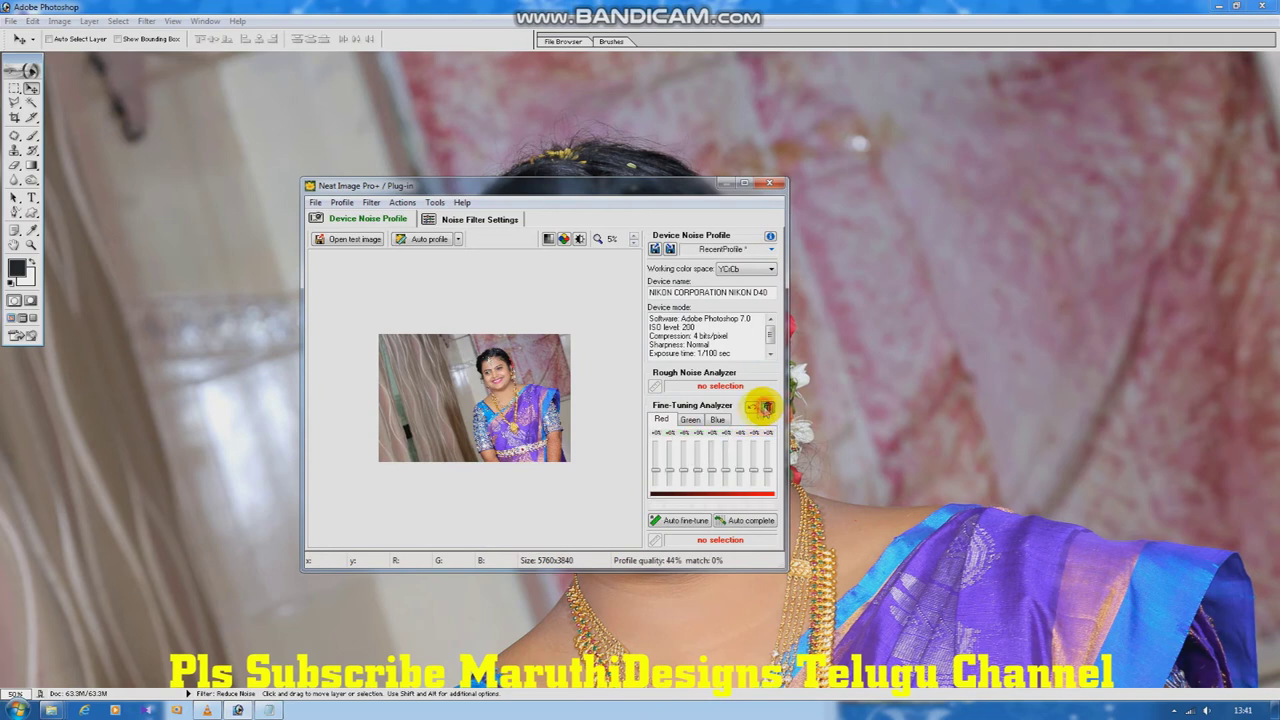
pyautogui.click(478, 219)
pyautogui.click(767, 488)
pyautogui.click(400, 239)
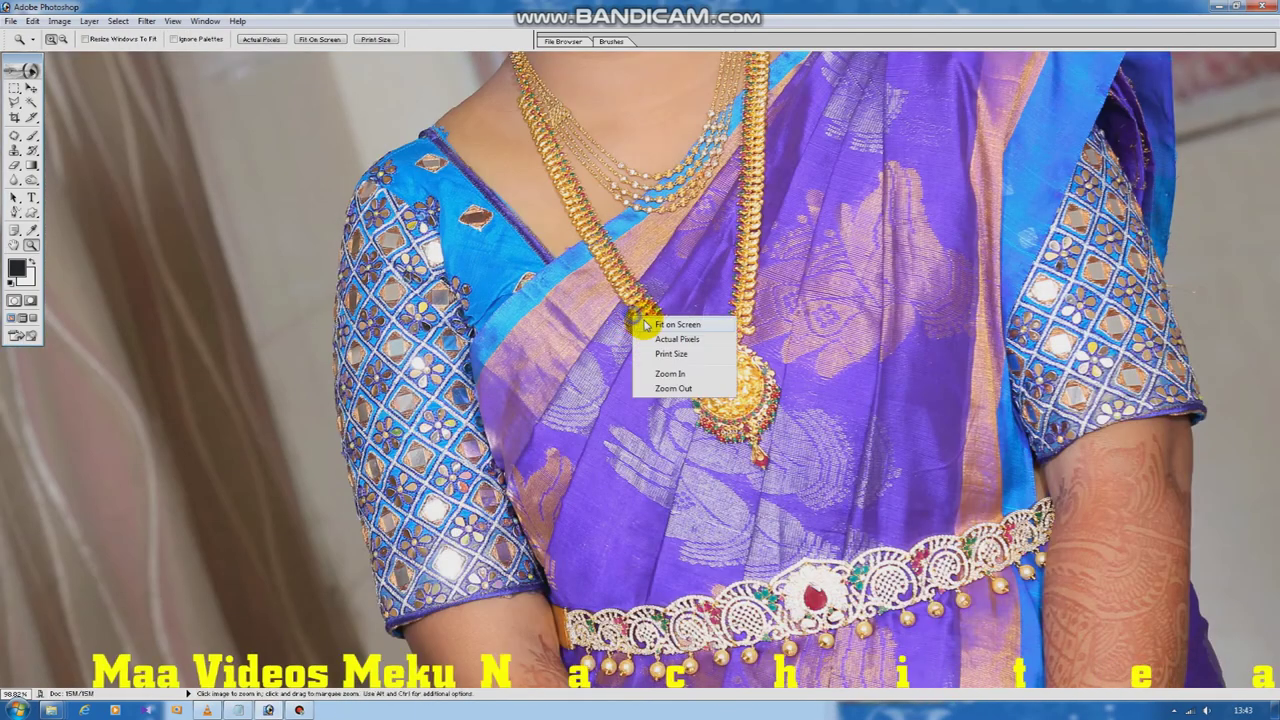
# Inspect the filtered portrait close up and confirm it is 2800 × 1867 pixels
pyautogui.click(662, 323)
pyautogui.click(705, 207)
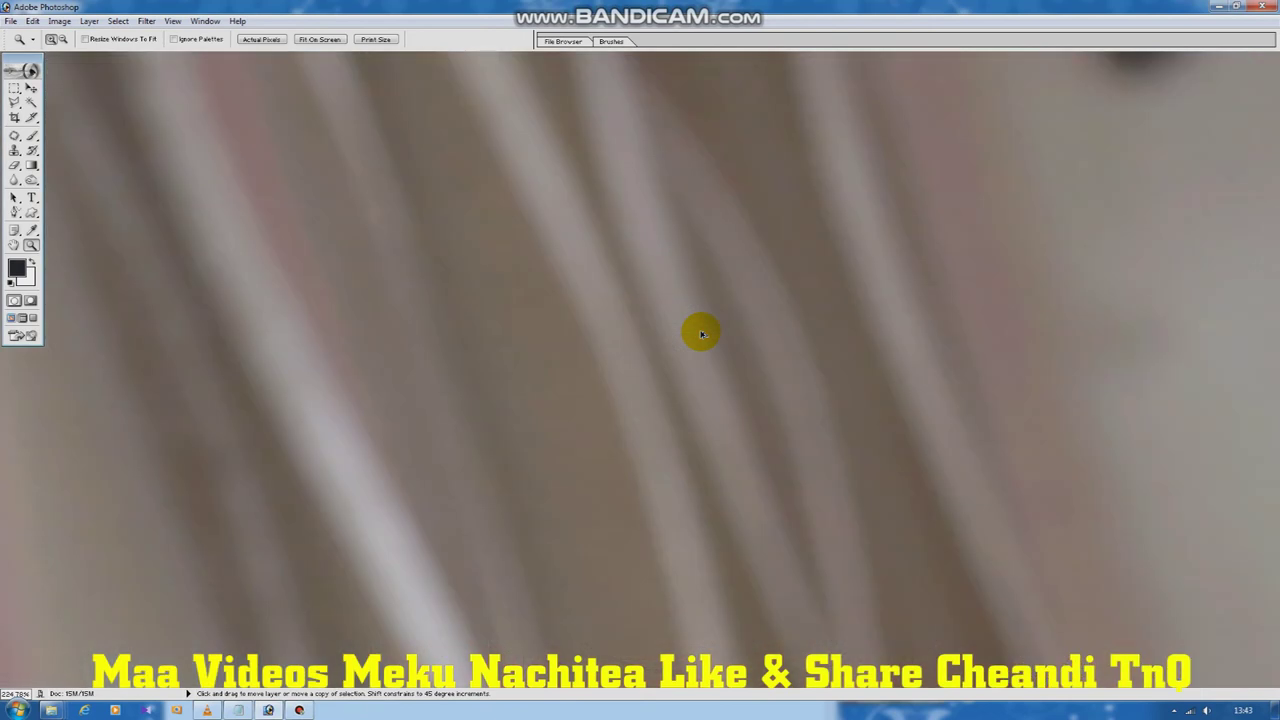
pyautogui.hotkey('ctrl', '0')
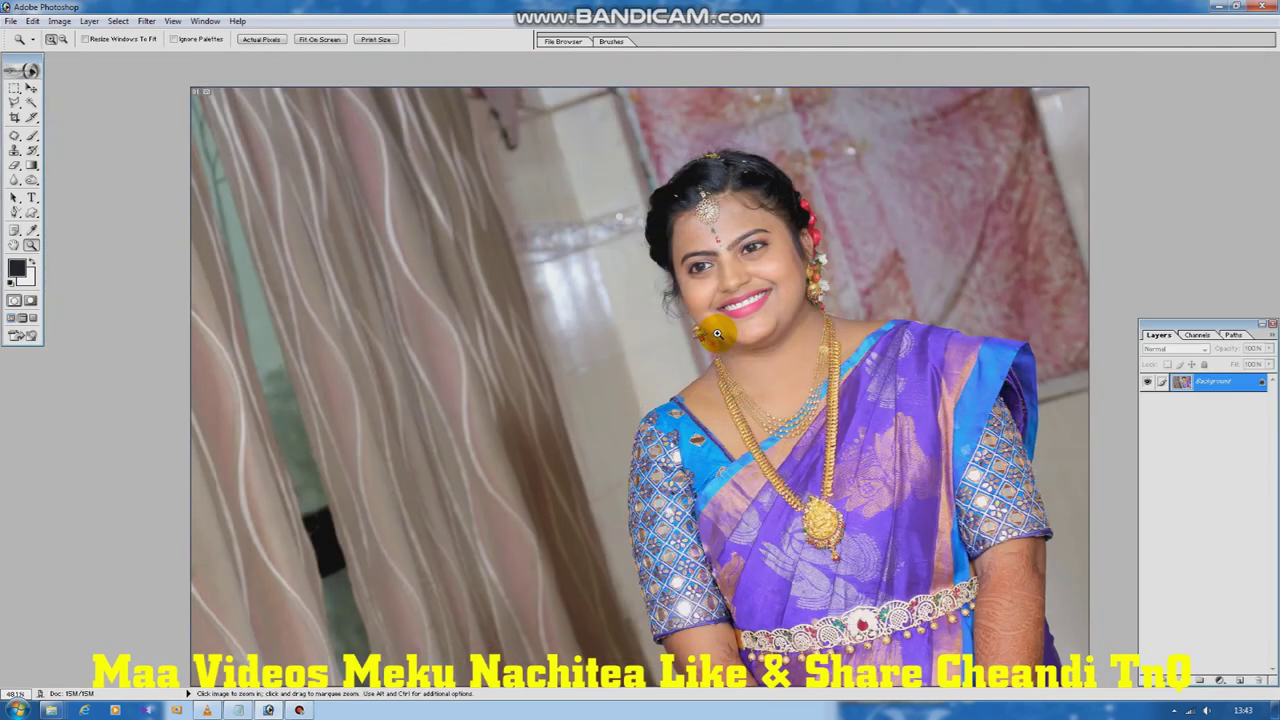
pyautogui.click(59, 21)
pyautogui.click(80, 95)
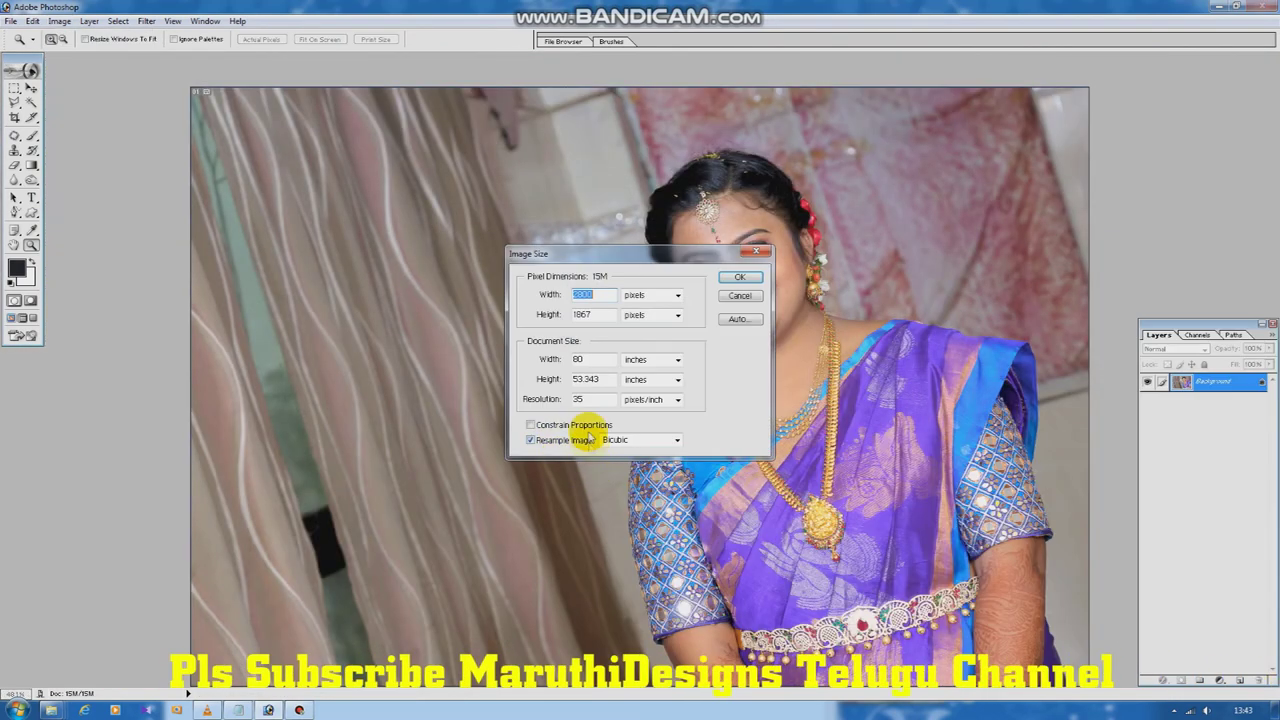
pyautogui.press('Escape')
# Zoom into the woman's face and launch Neat Image Reduce Noise again
pyautogui.moveTo(707, 206); pyautogui.dragTo(754, 366)
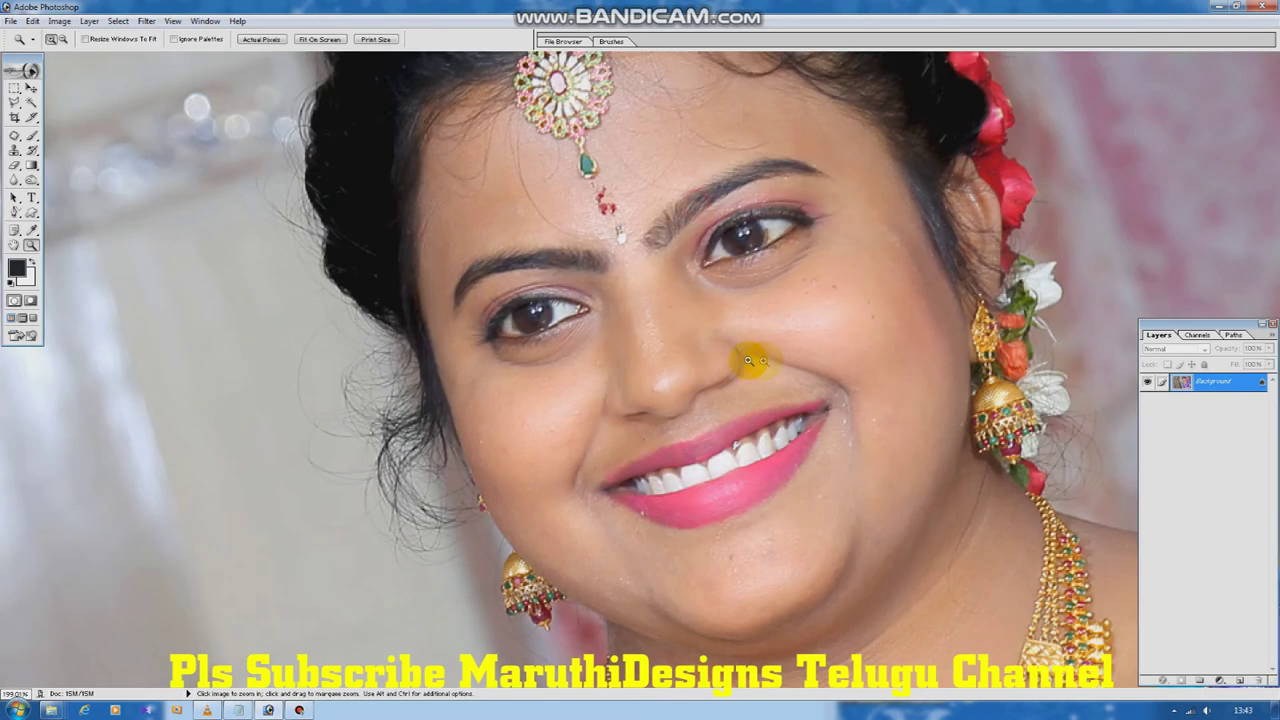
pyautogui.hotkey('alt', 't')
pyautogui.click(360, 317)
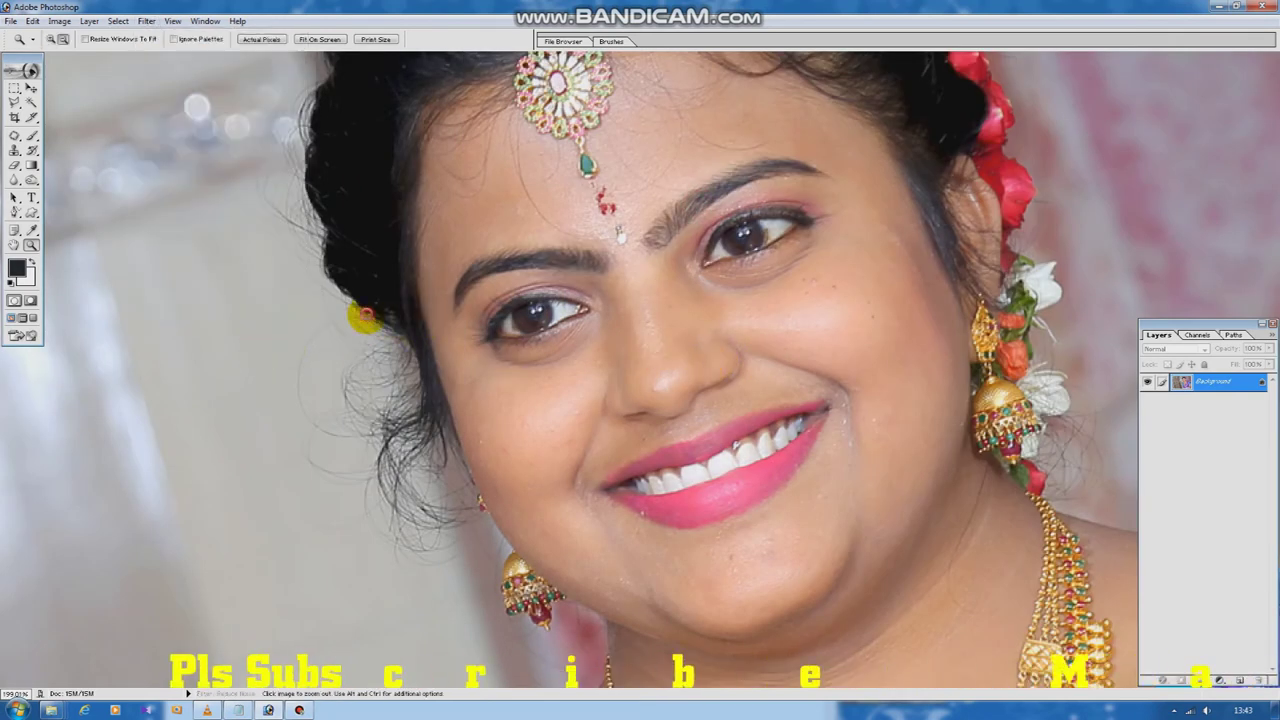
pyautogui.click(638, 390)
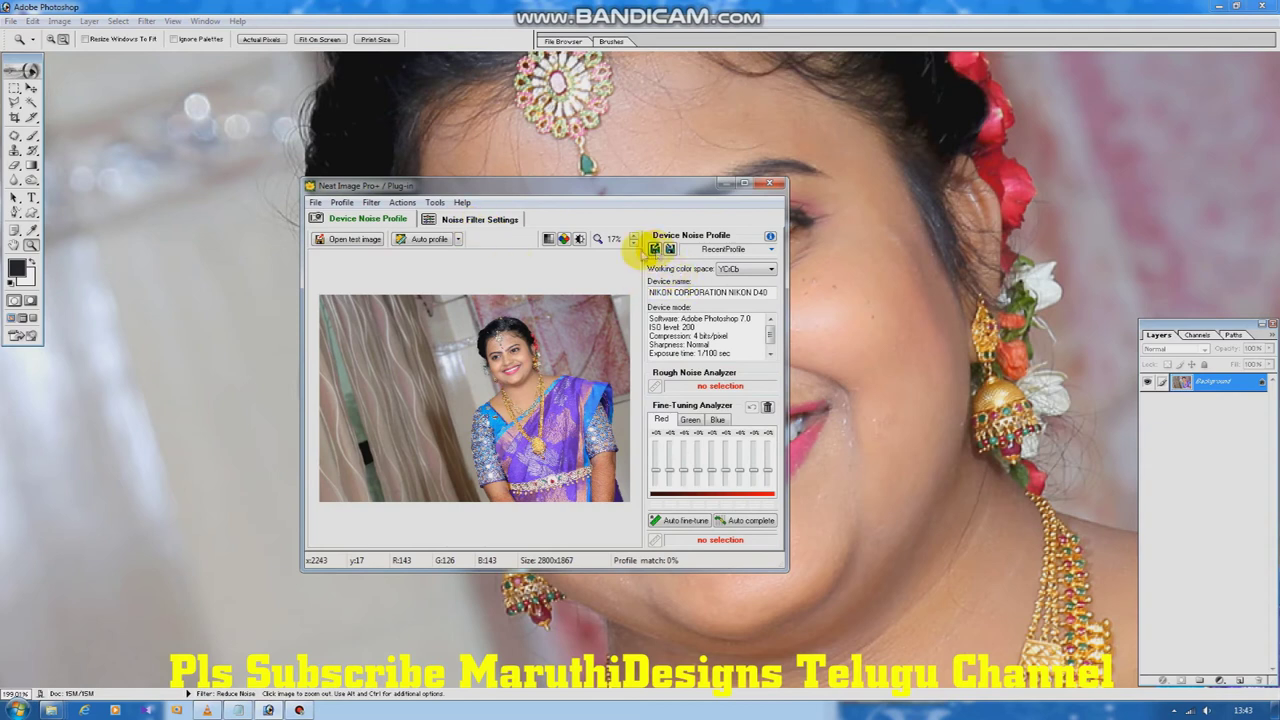
# Load the adfafaf.dnp device noise profile in Neat Image
pyautogui.click(665, 248)
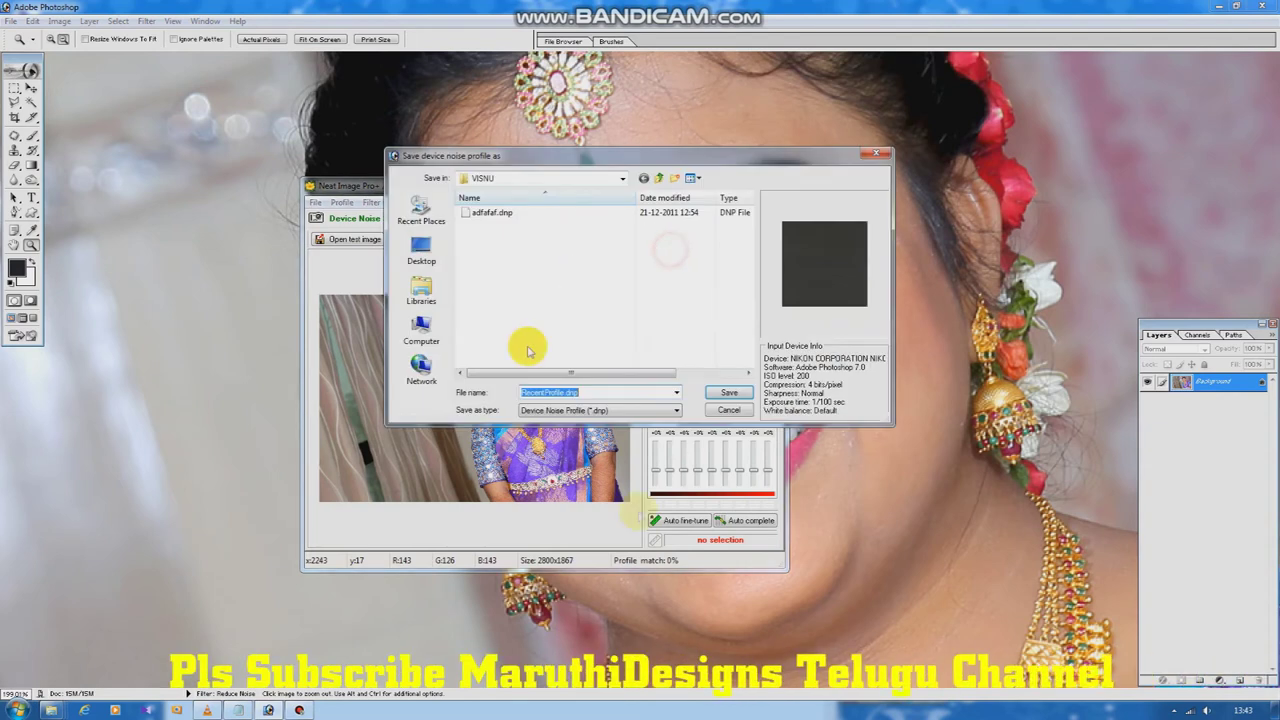
pyautogui.click(733, 395)
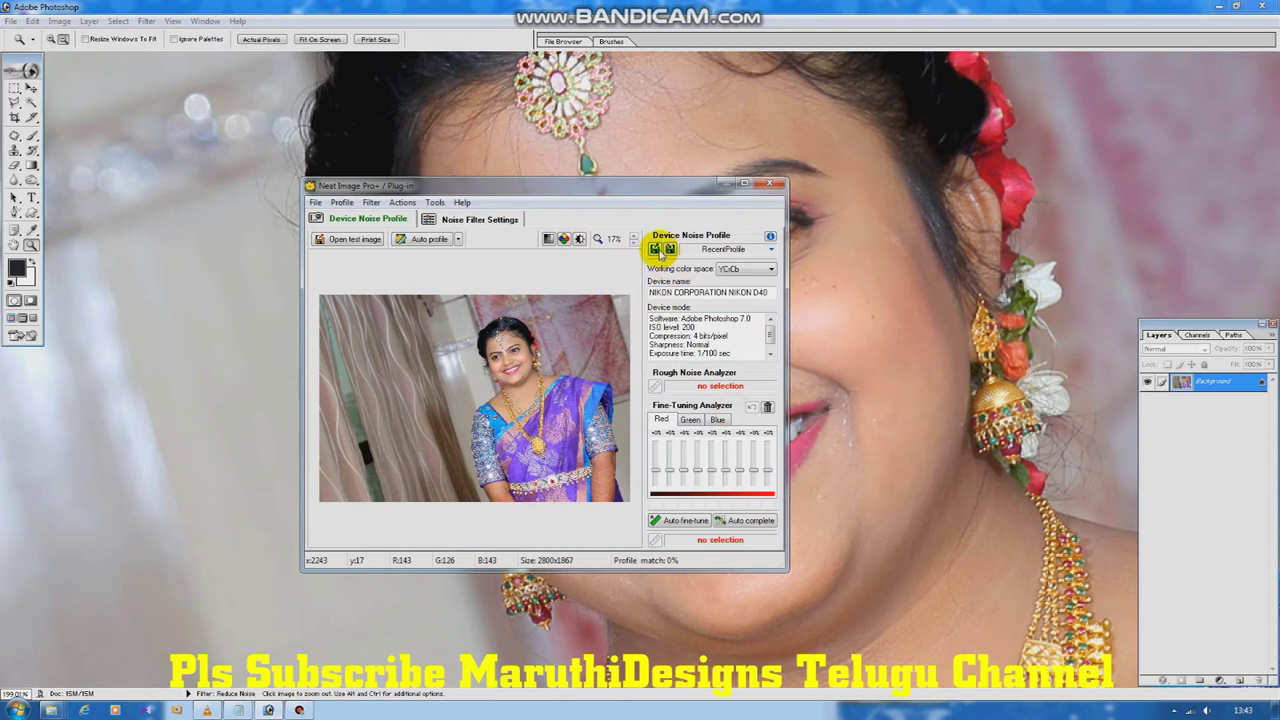
pyautogui.click(660, 249)
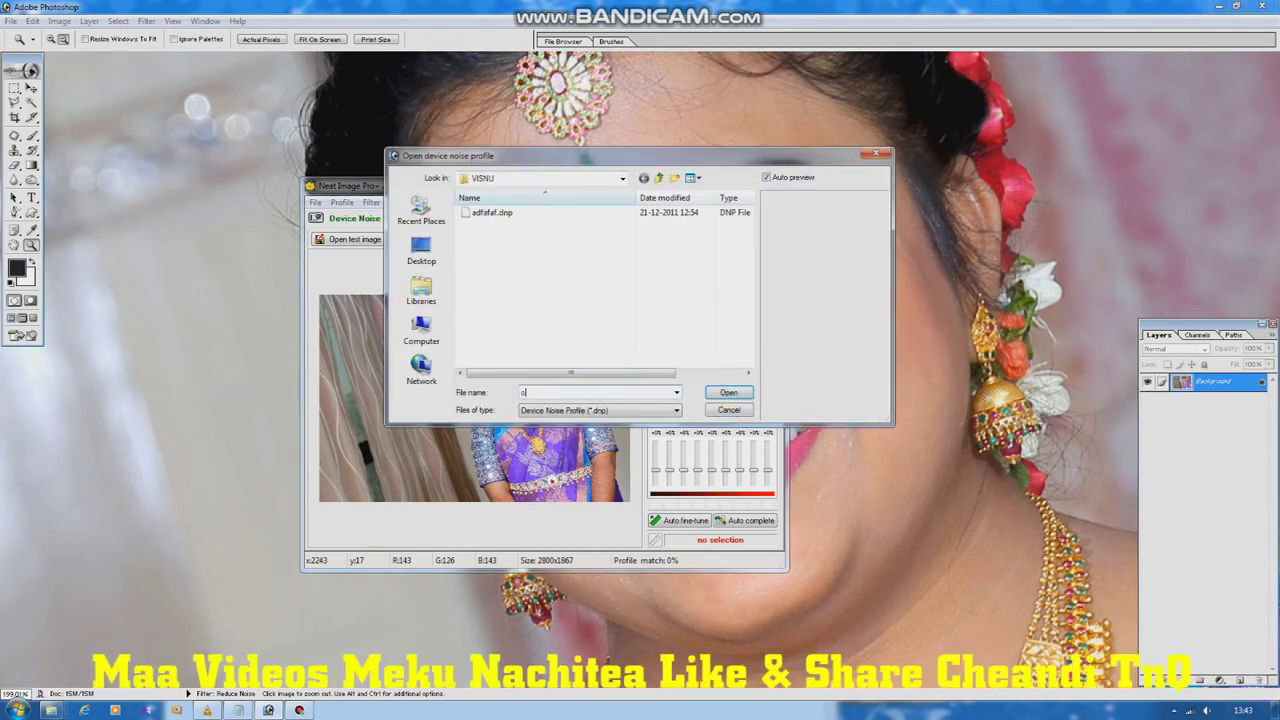
pyautogui.click(502, 218)
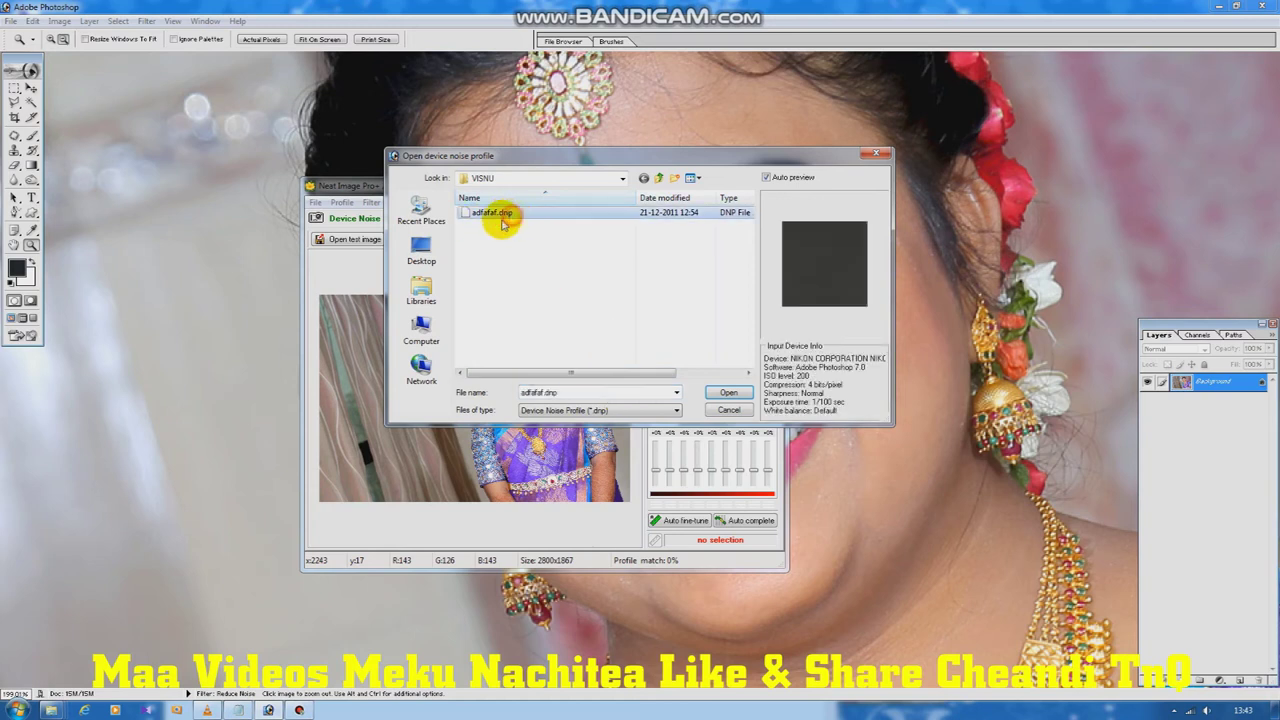
pyautogui.doubleClick(506, 218)
# Load the sfsfs.nfp filter preset in Noise Filter Settings
pyautogui.click(455, 218)
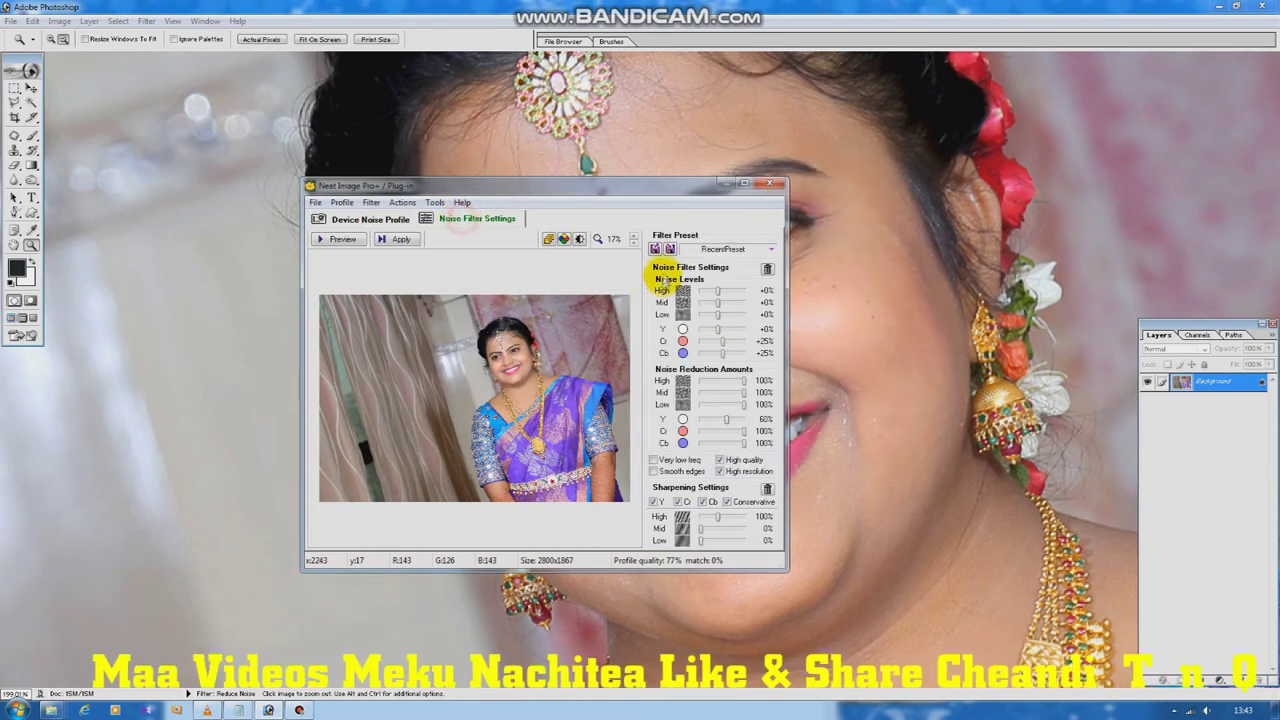
pyautogui.click(668, 250)
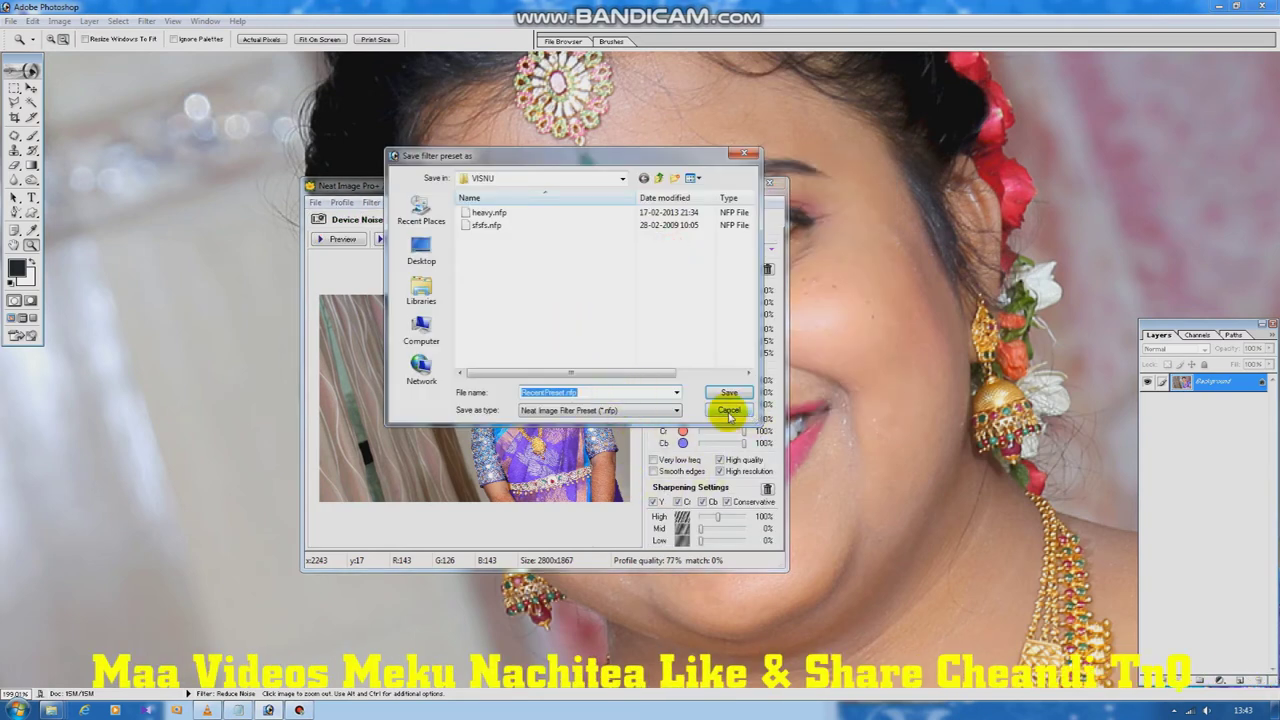
pyautogui.click(729, 400)
pyautogui.click(654, 250)
pyautogui.click(486, 224)
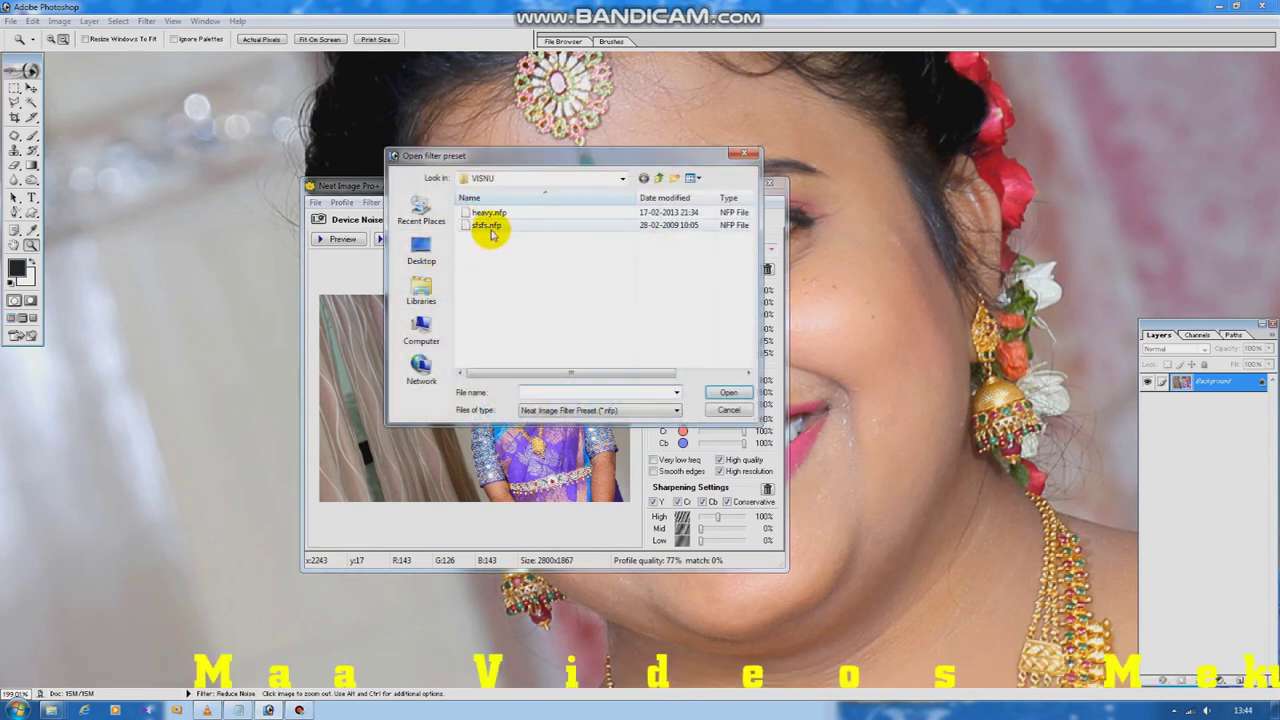
pyautogui.doubleClick(486, 226)
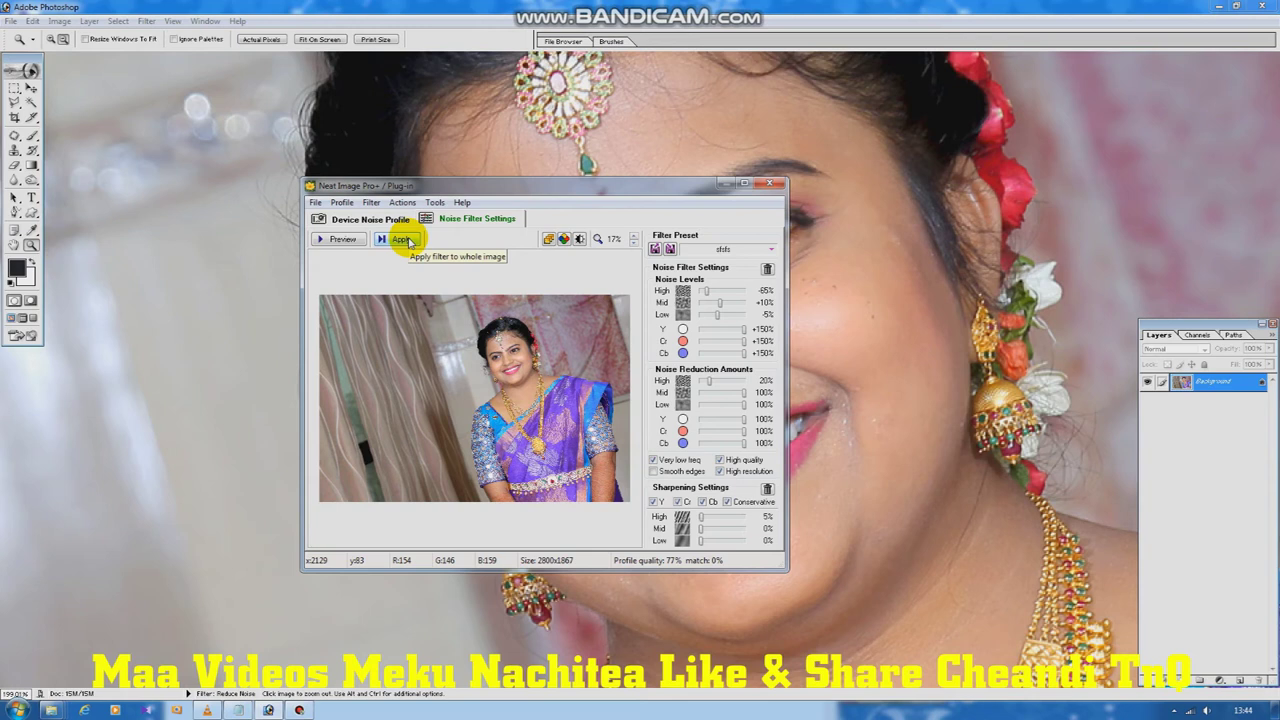
# Load the sfsfs filter preset from the Desktop maruthi folder
pyautogui.click(654, 249)
pyautogui.click(421, 243)
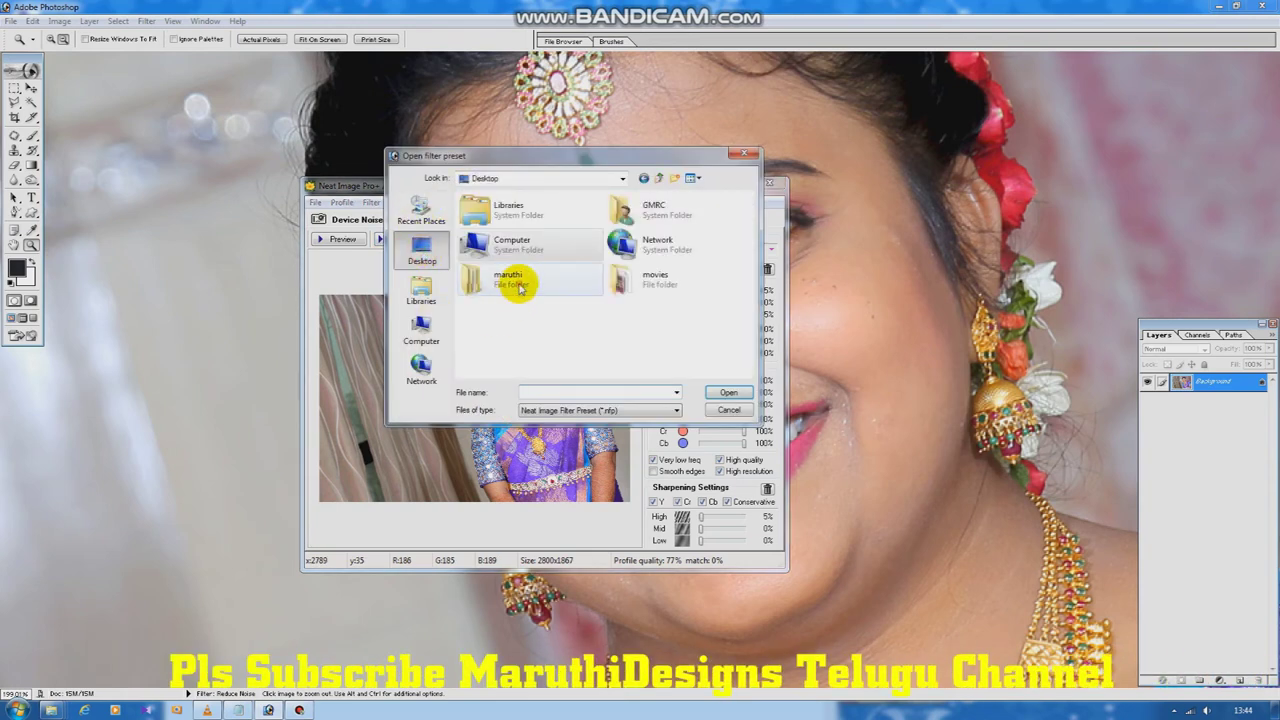
pyautogui.doubleClick(515, 284)
pyautogui.doubleClick(498, 212)
pyautogui.doubleClick(498, 212)
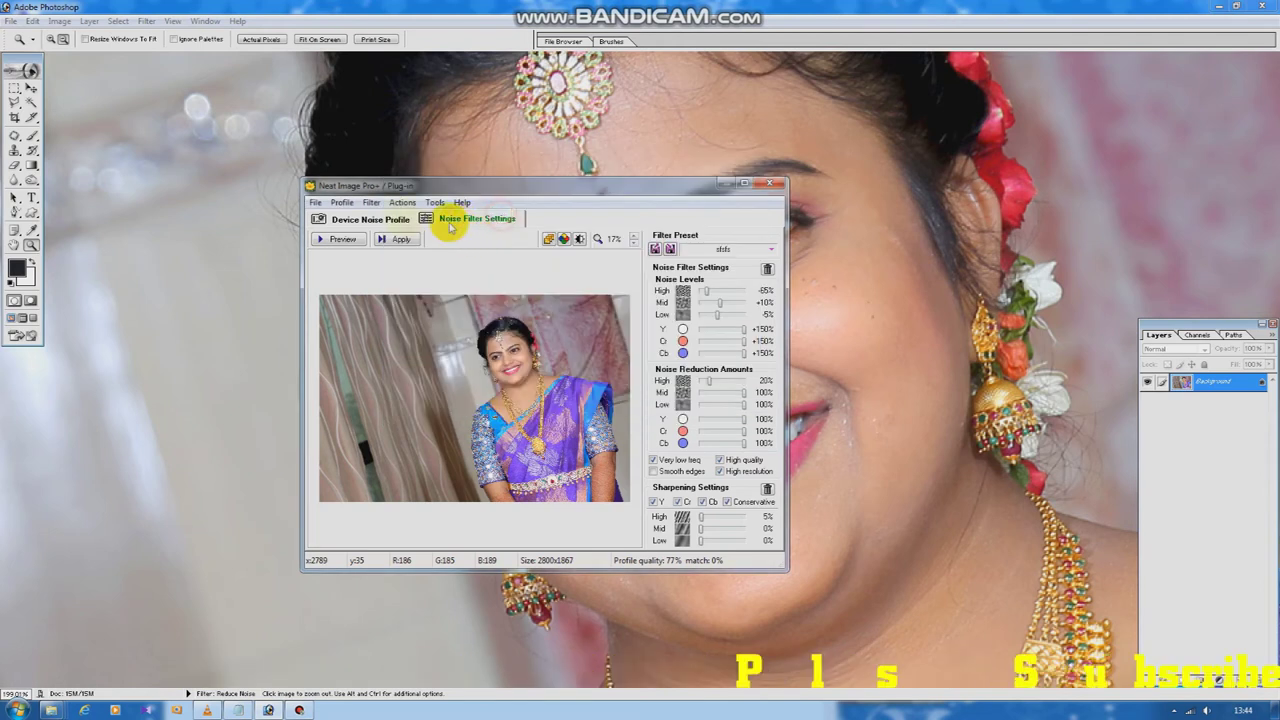
# Load the adfafaf noise profile from the maruthi folder and apply the noise reduction
pyautogui.click(372, 219)
pyautogui.click(654, 249)
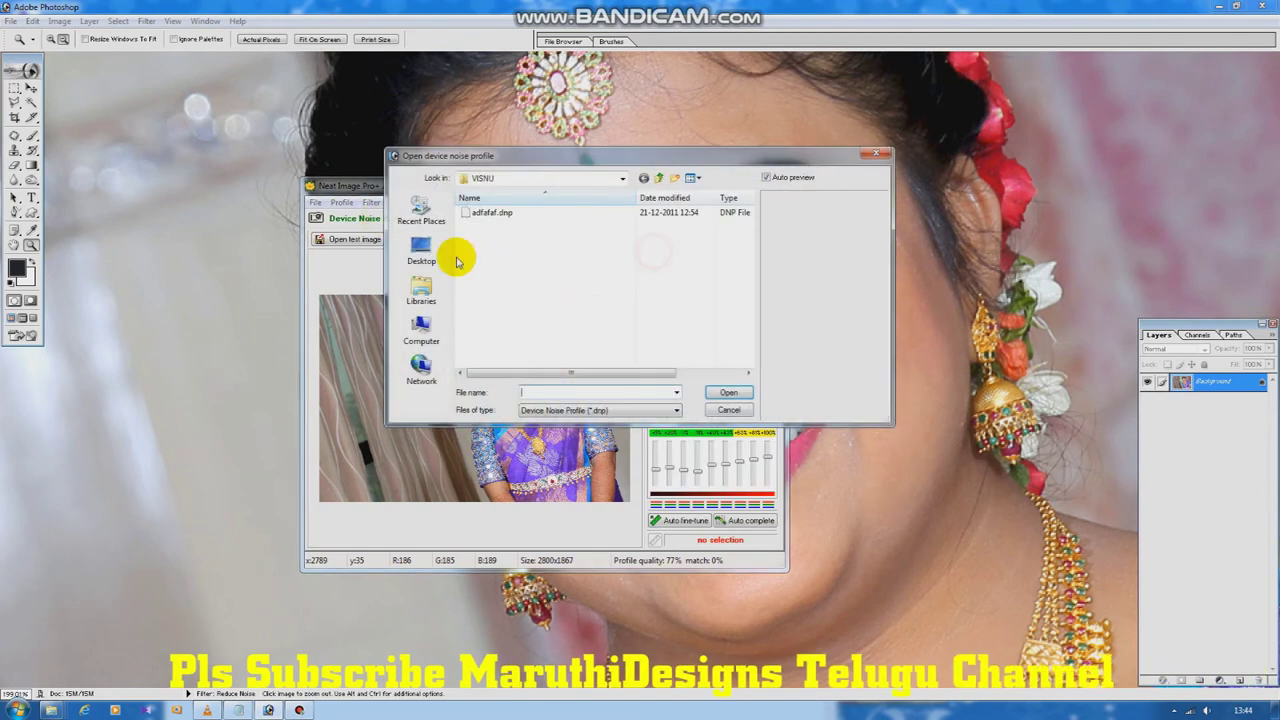
pyautogui.click(421, 245)
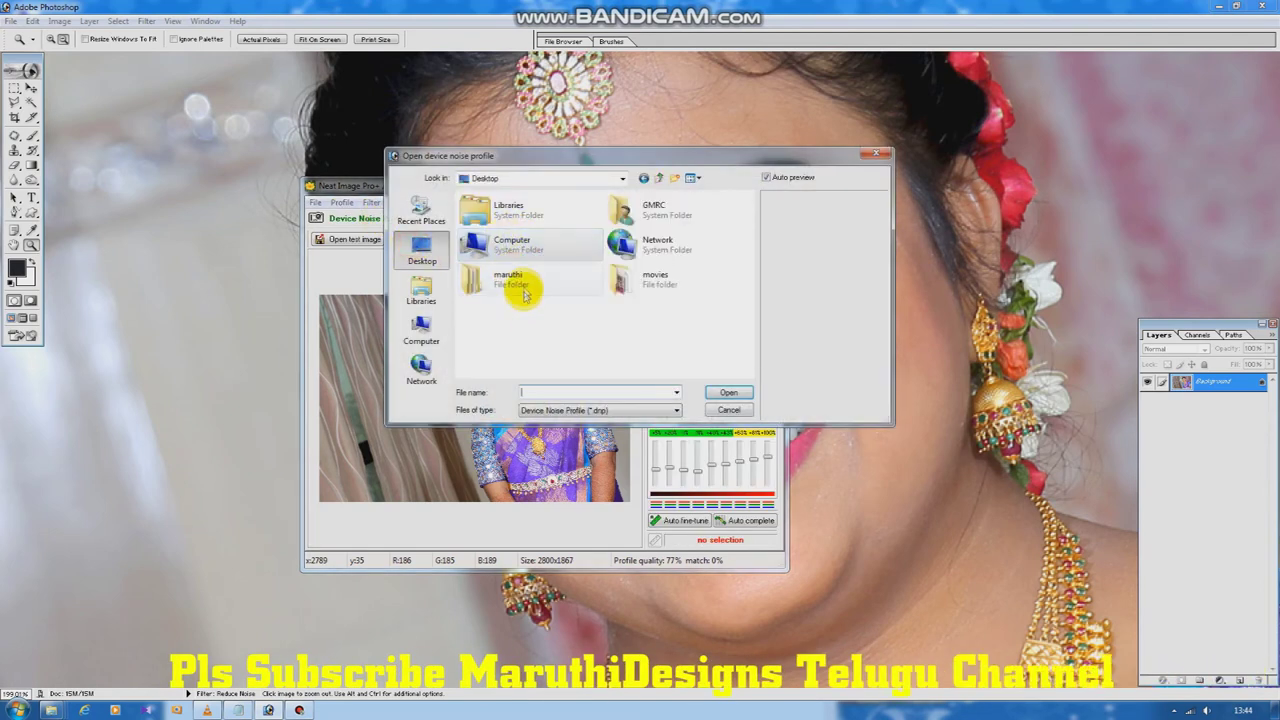
pyautogui.doubleClick(523, 283)
pyautogui.doubleClick(486, 212)
pyautogui.doubleClick(491, 210)
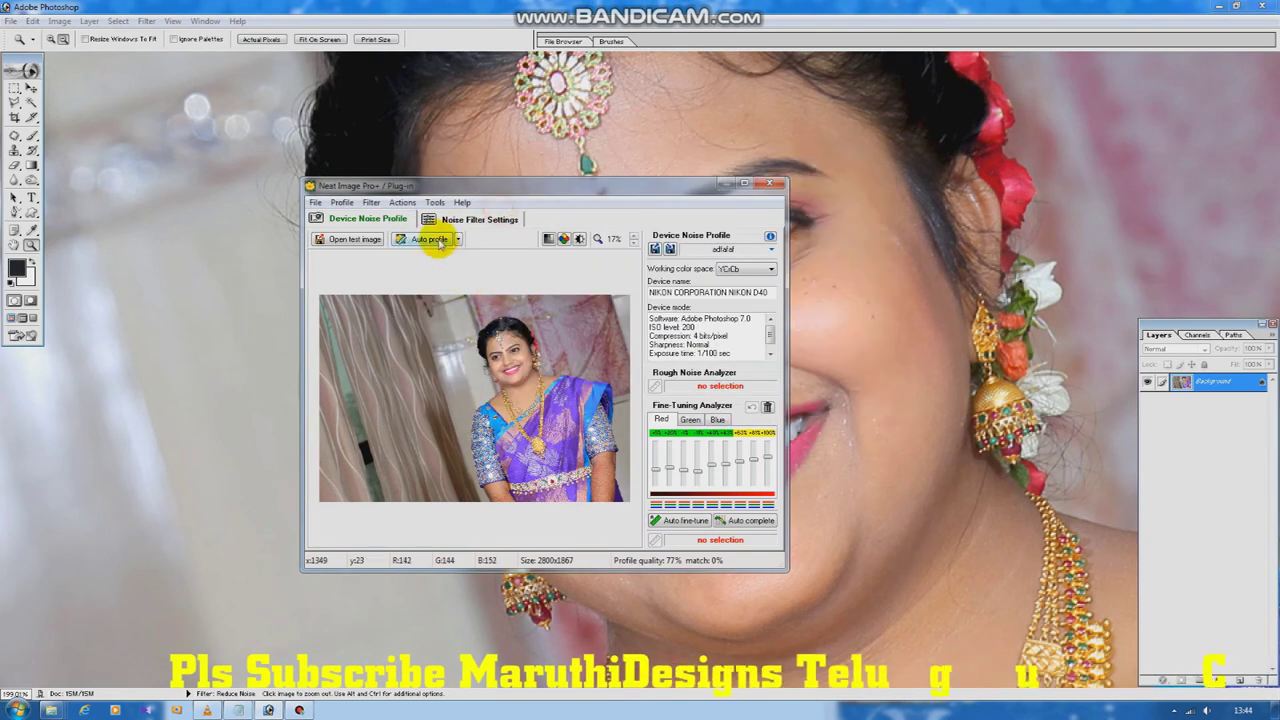
pyautogui.click(491, 219)
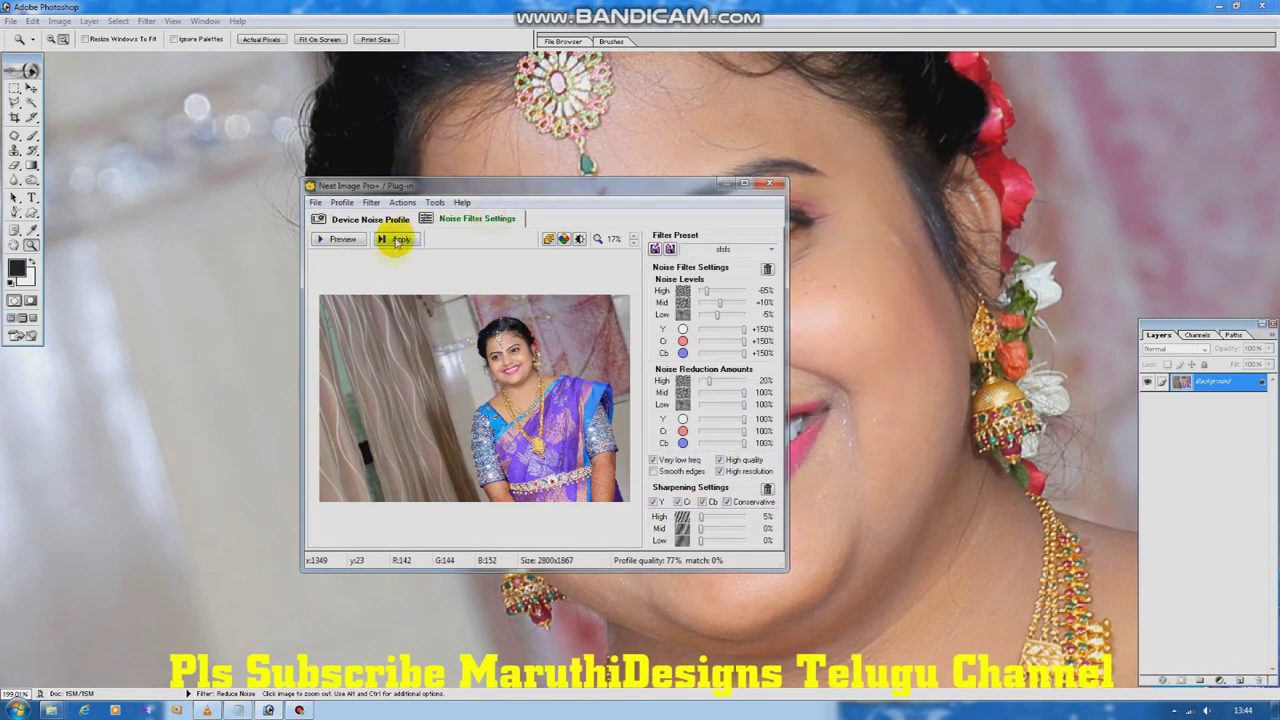
pyautogui.click(395, 236)
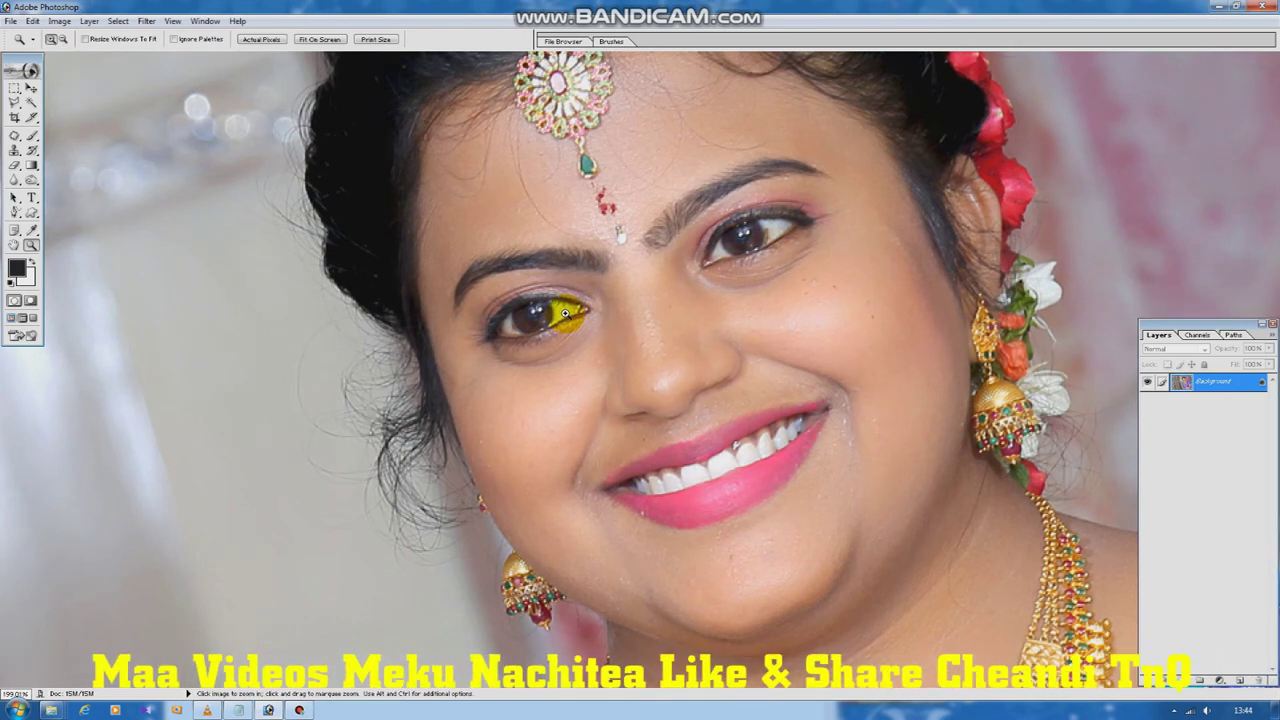
pyautogui.hotkey('ctrl', 'shift', 'f')
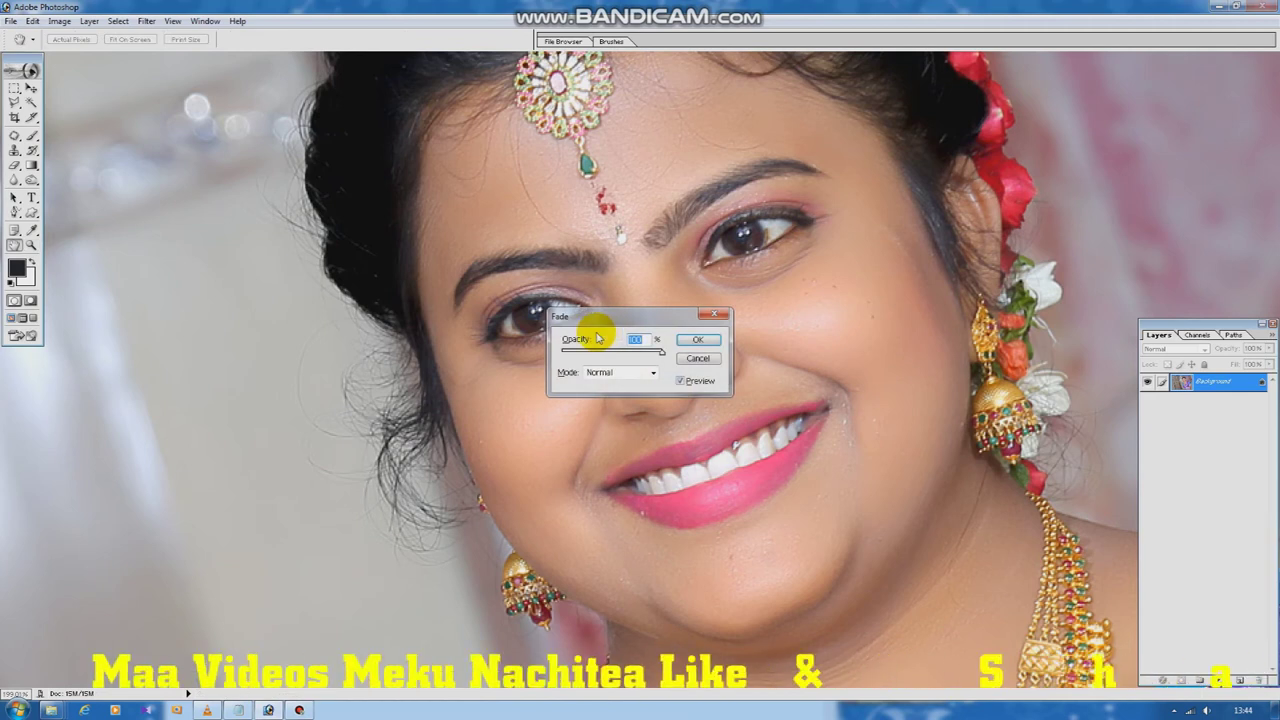
pyautogui.press('Return')
pyautogui.rightClick(644, 356)
pyautogui.click(690, 364)
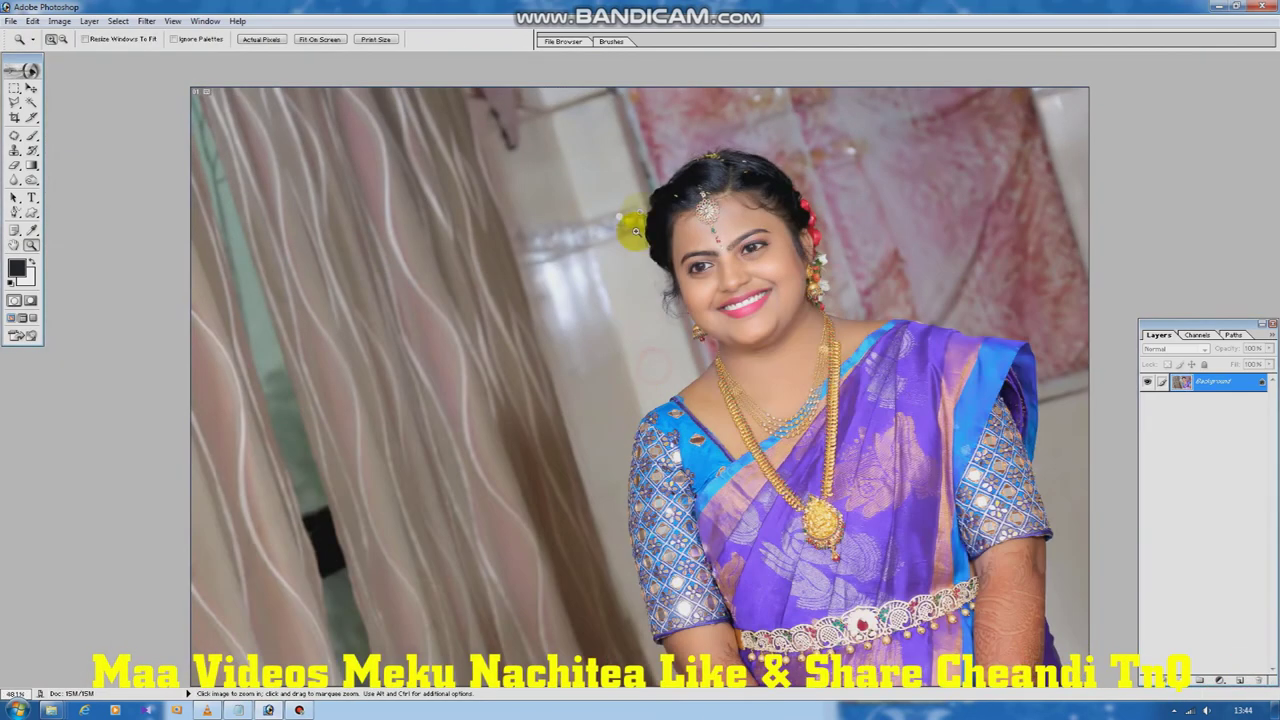
pyautogui.hotkey('alt', 'Tab')
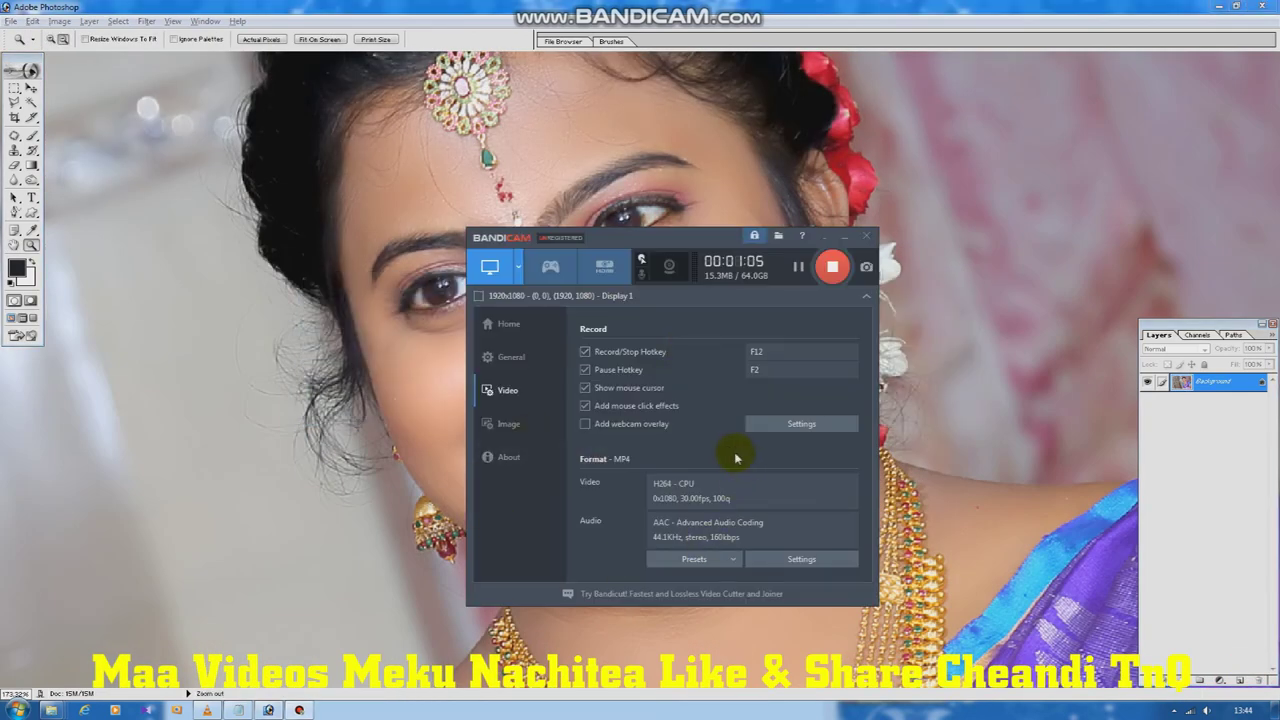
# In Notepad, append 'setting applied &' to the last line, then return to Photoshop
pyautogui.hotkey('alt', 'Tab')
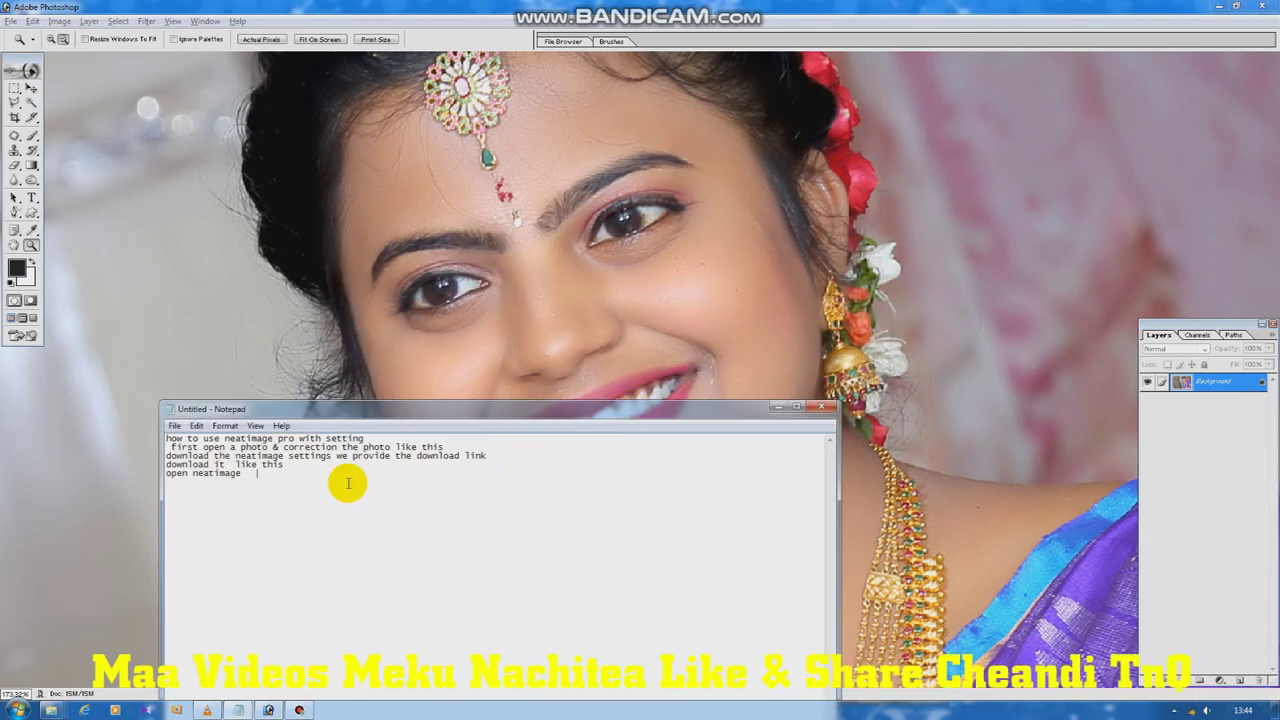
pyautogui.write('tting applied  &')
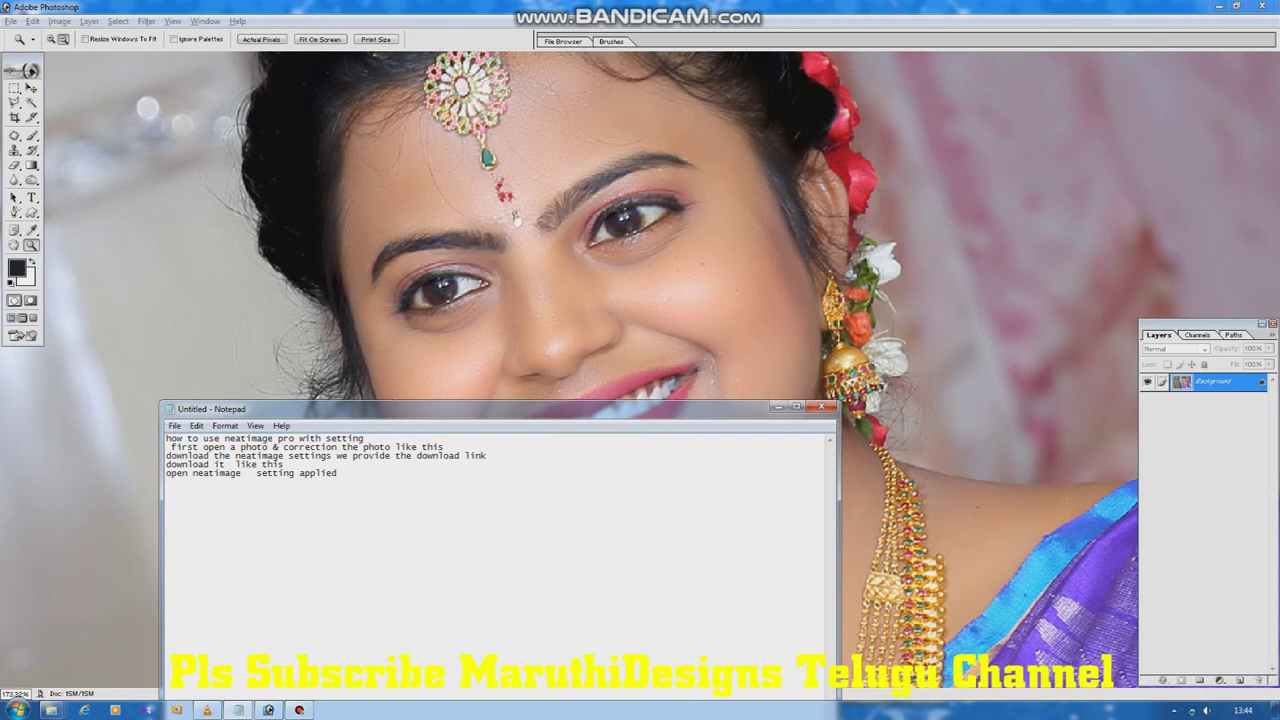
pyautogui.click(268, 348)
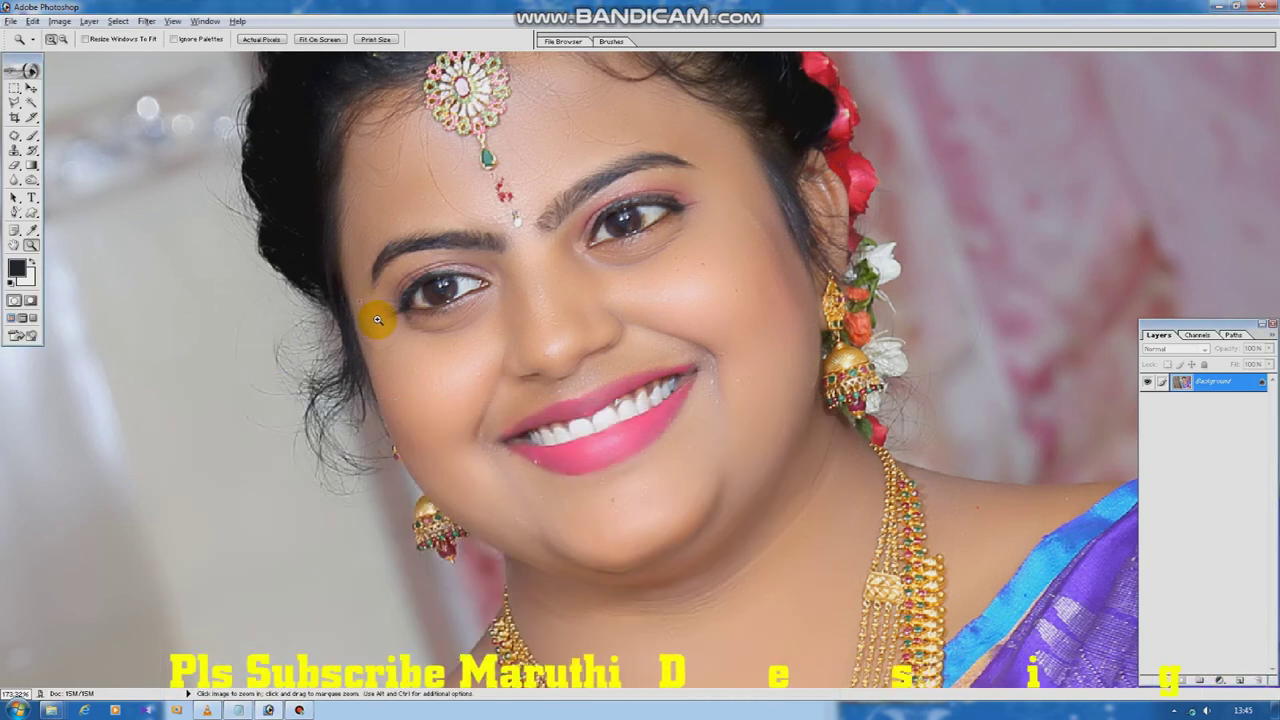
# Fade Reduce Noise to 70% opacity in Normal mode, then fit the photo on screen
pyautogui.click(60, 21)
pyautogui.moveTo(33, 21)
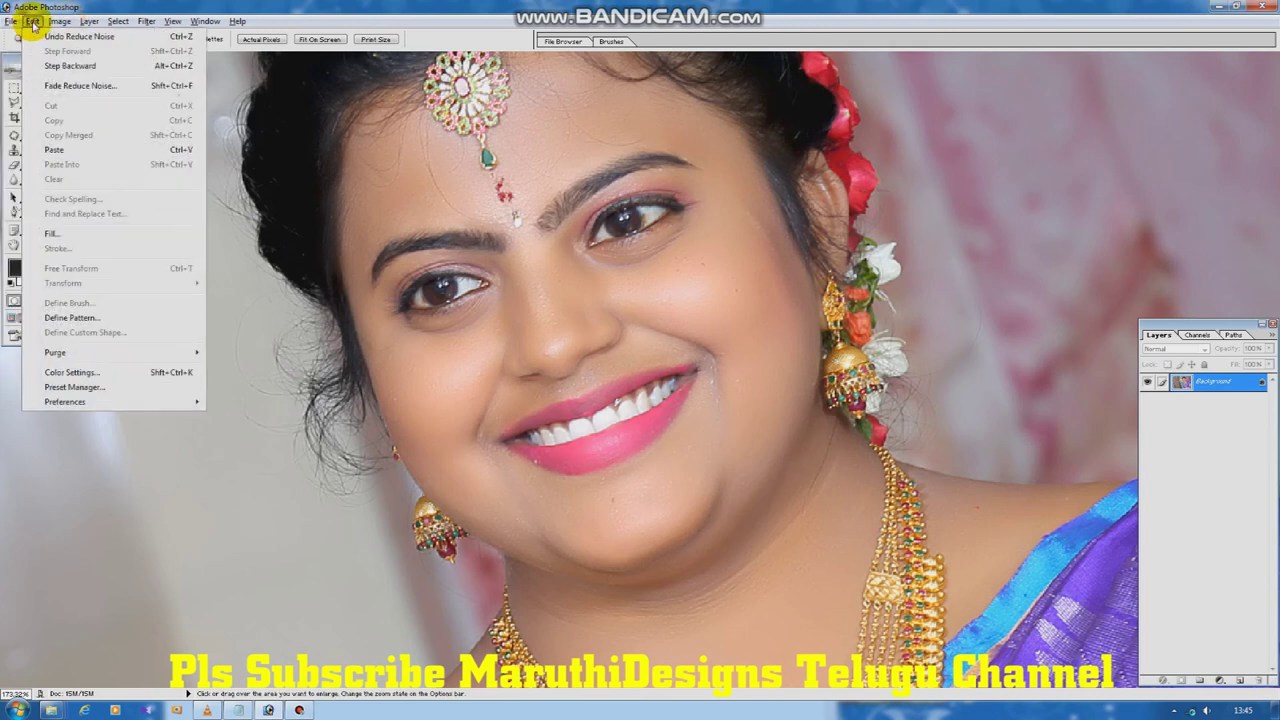
pyautogui.click(74, 88)
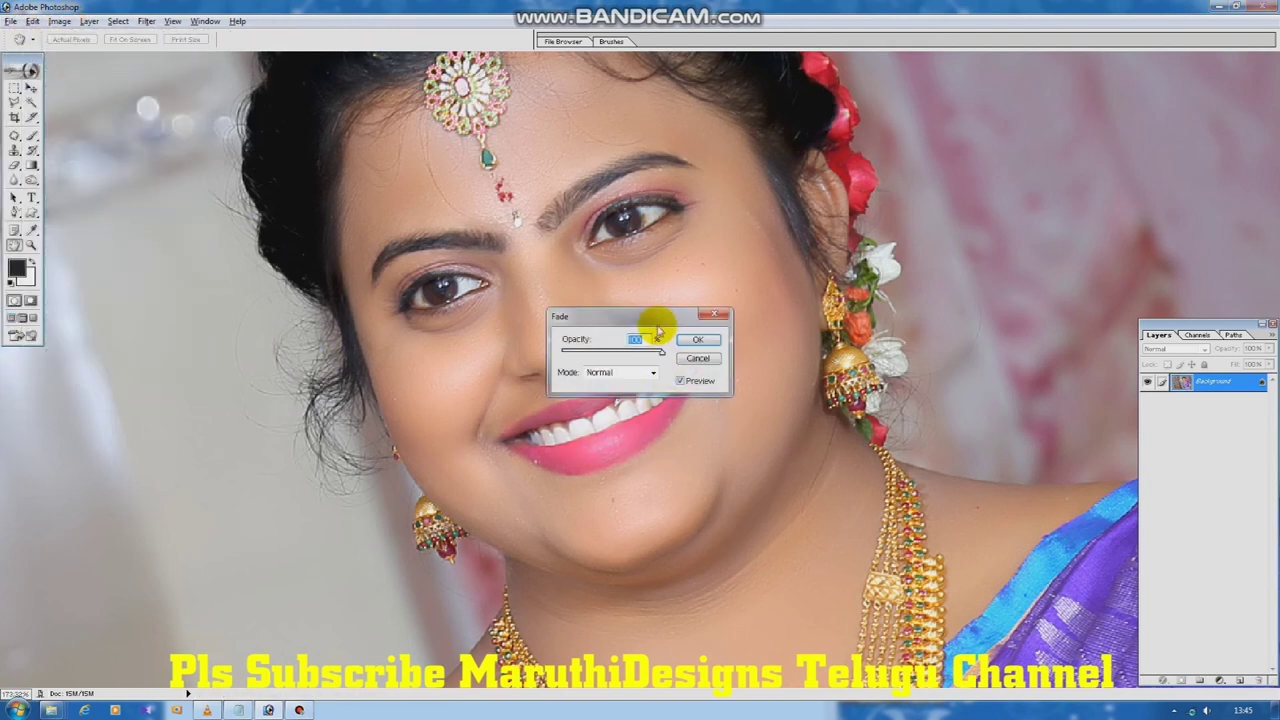
pyautogui.moveTo(503, 367); pyautogui.dragTo(476, 374)
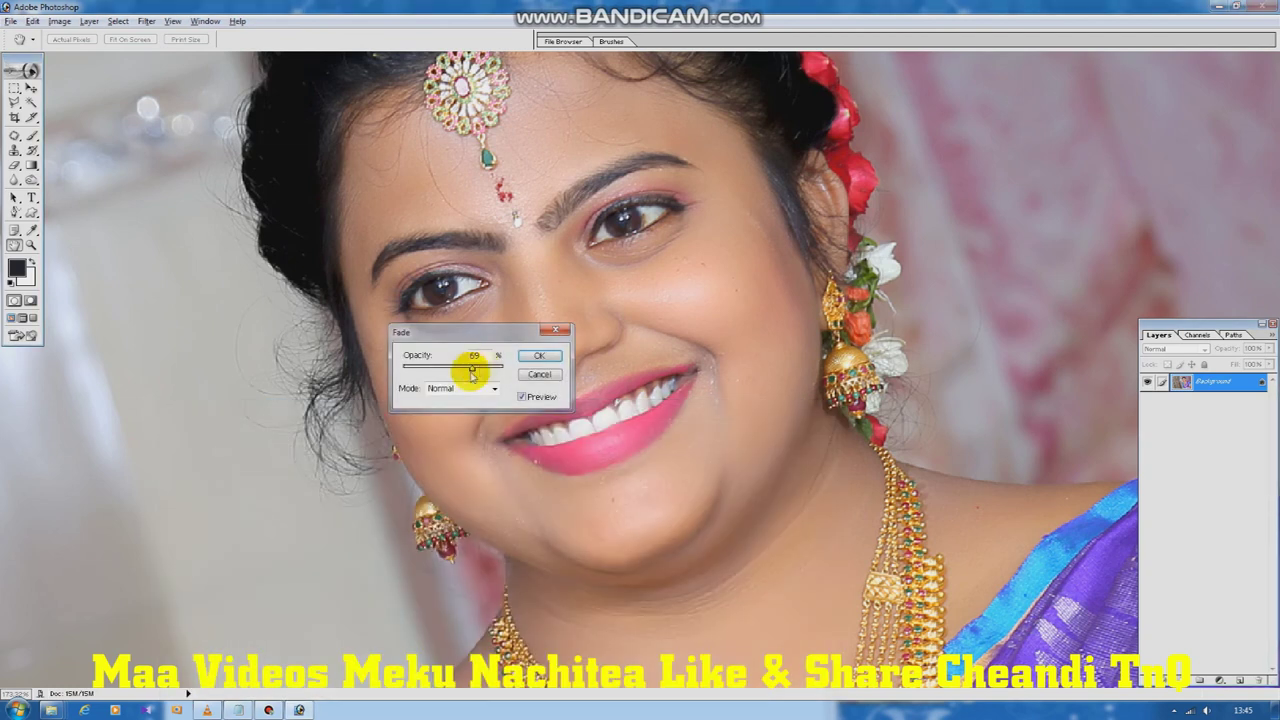
pyautogui.doubleClick(480, 355)
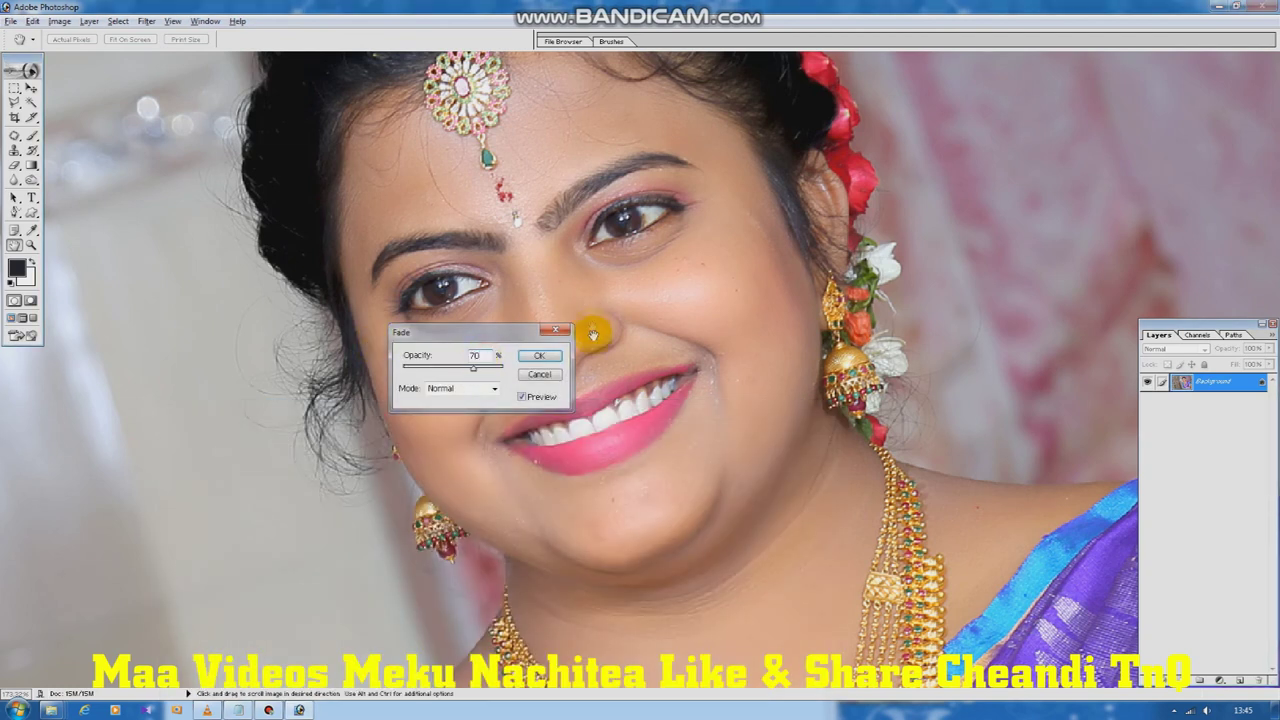
pyautogui.click(545, 355)
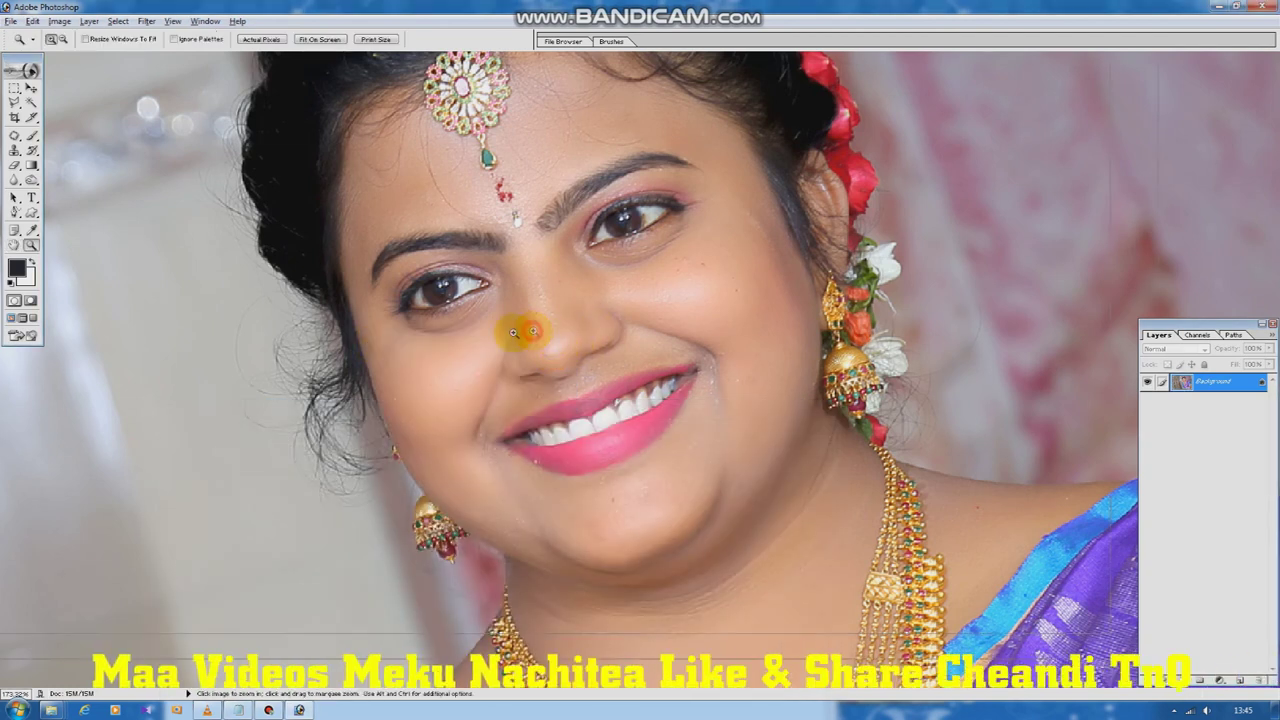
pyautogui.rightClick(517, 327)
pyautogui.click(545, 333)
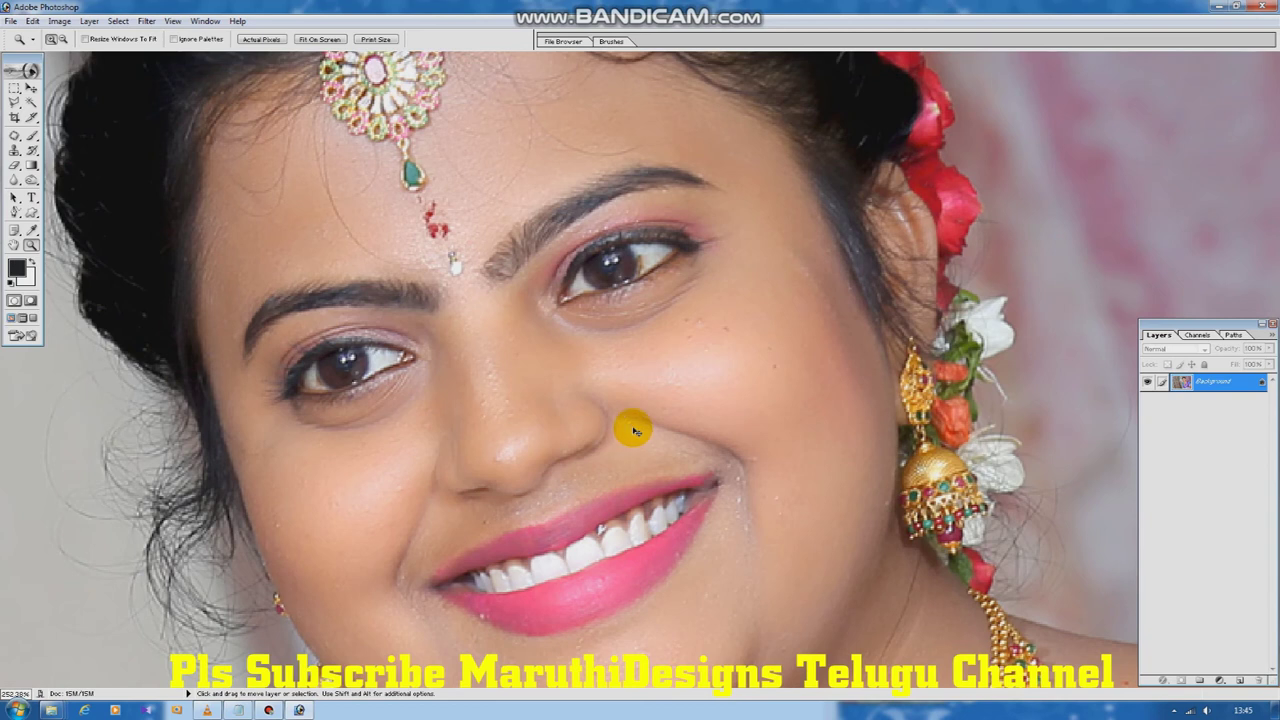
# Zoom in on the cheek to inspect the smoothed skin, then bring Notepad forward
pyautogui.rightClick(630, 405)
pyautogui.click(665, 413)
pyautogui.moveTo(697, 233); pyautogui.dragTo(832, 332)
pyautogui.press('v')
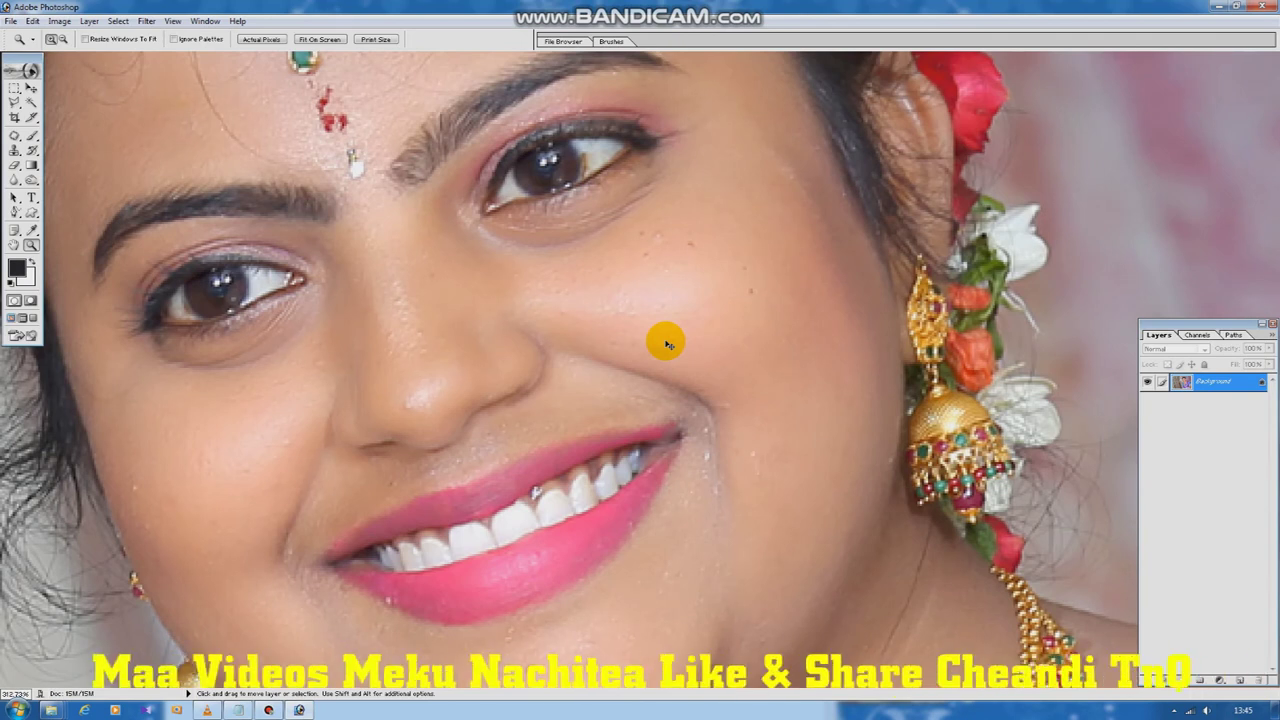
pyautogui.moveTo(298, 710)
pyautogui.click(238, 710)
pyautogui.write('tnq for watch')
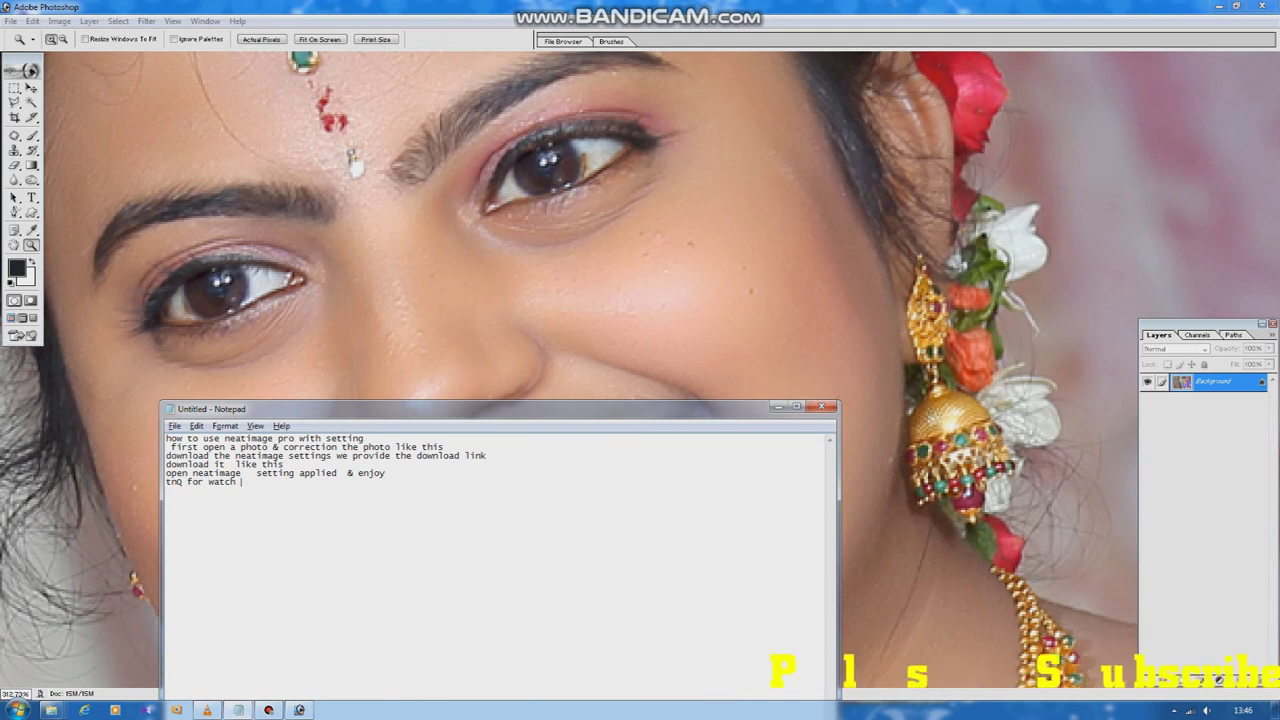
# Add 'the vedio' after 'tnQ for watch' and begin the line 'pls suscribe our youtube channel'
pyautogui.write('the vedio')
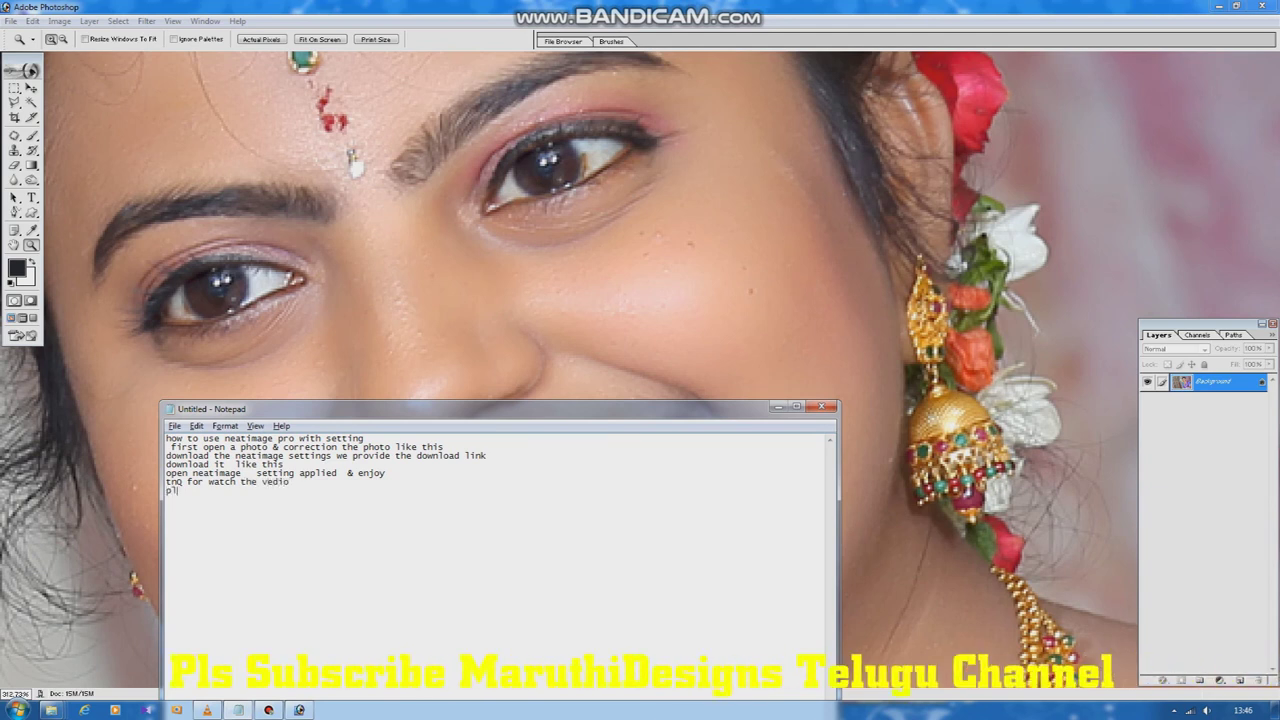
pyautogui.write(' sus')
pyautogui.write('utube ')
pyautogui.write(' t')
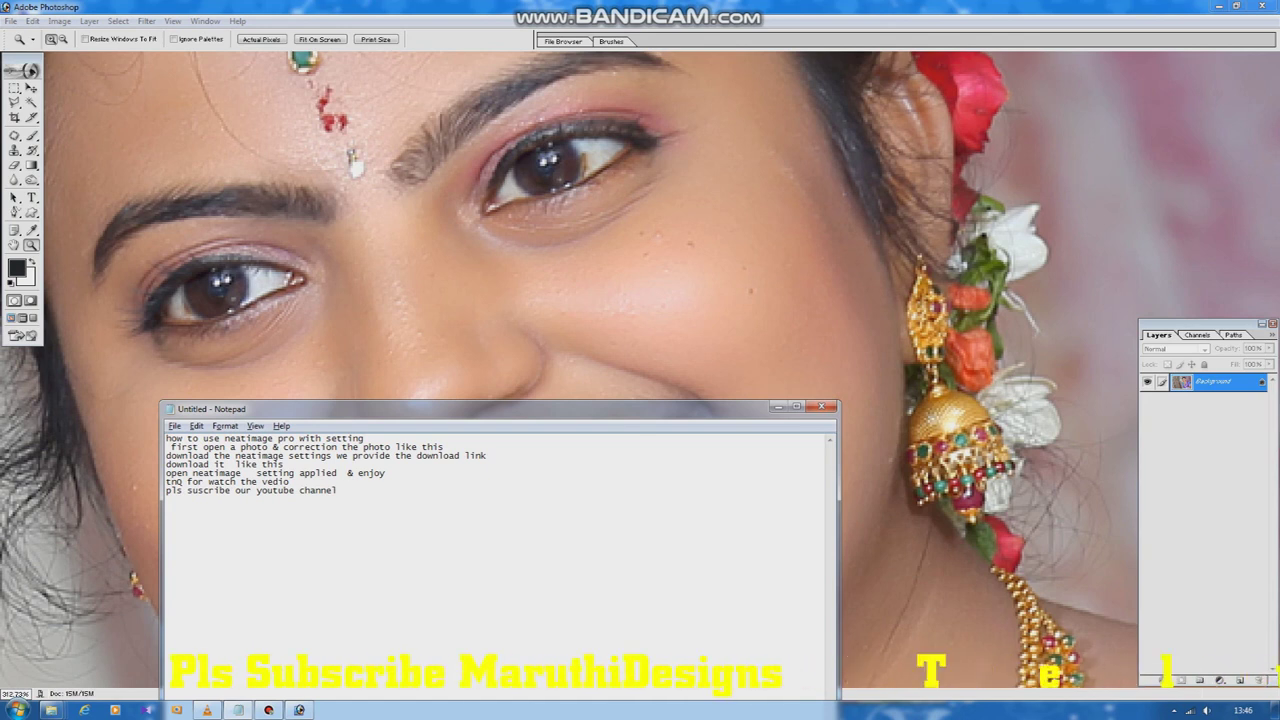